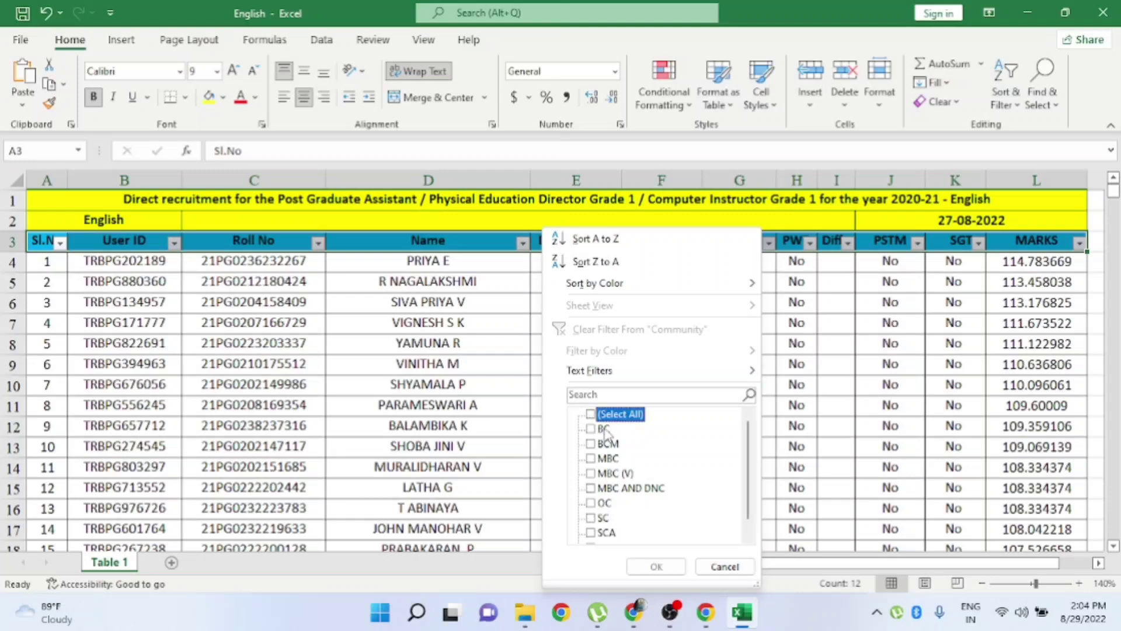
Filter the Community column to OC and highlight the first and last listed marks in yellow
{"action": "left_click", "coordinate": [591, 504]}
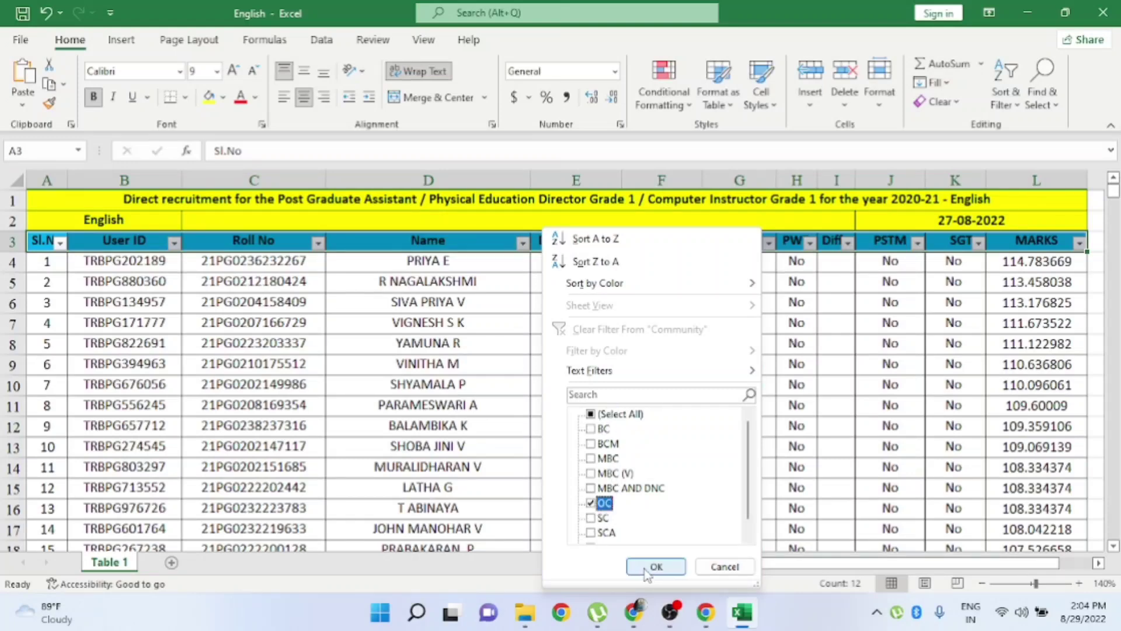
{"action": "left_click", "coordinate": [656, 567]}
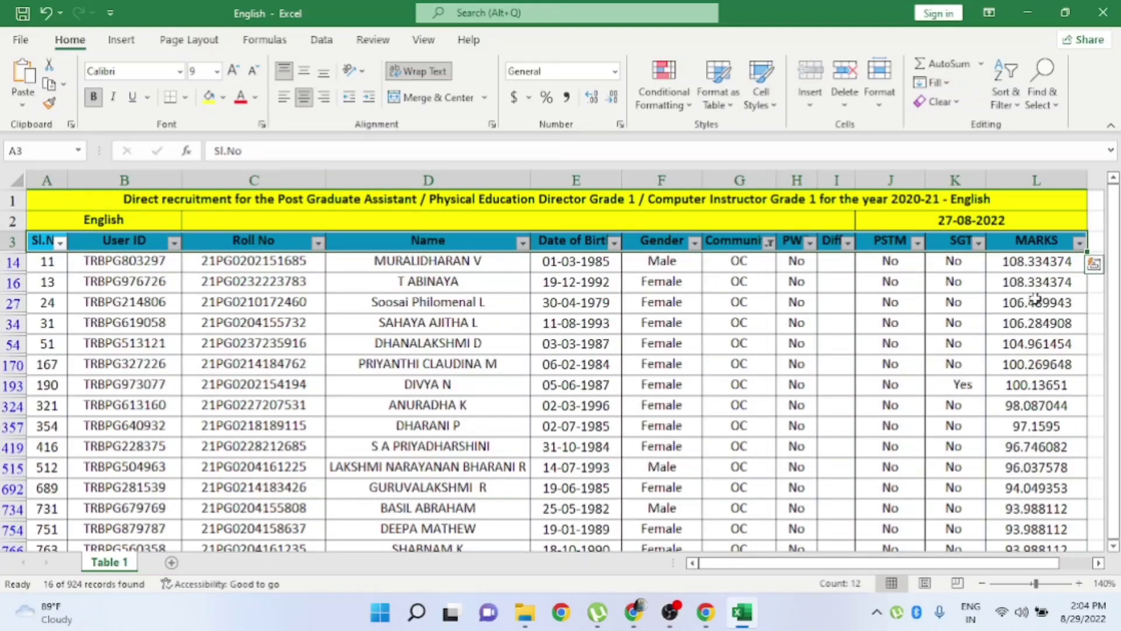
{"action": "left_click", "coordinate": [1017, 265]}
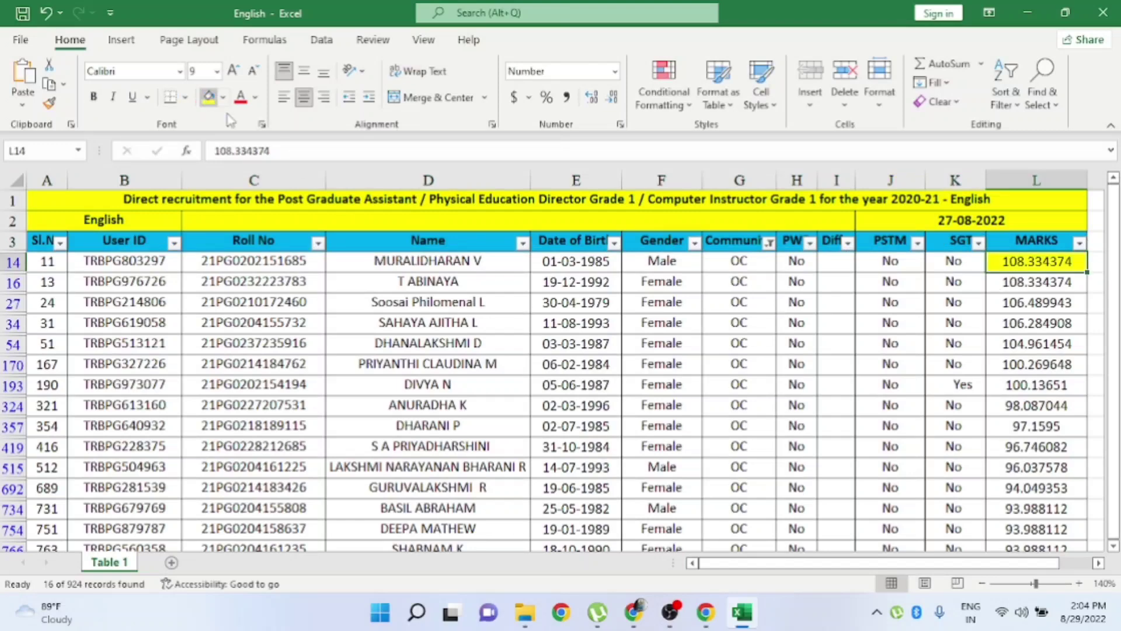
{"action": "scroll", "coordinate": [958, 386], "scroll_direction": "down", "scroll_amount": 2}
{"action": "left_click", "coordinate": [1020, 426]}
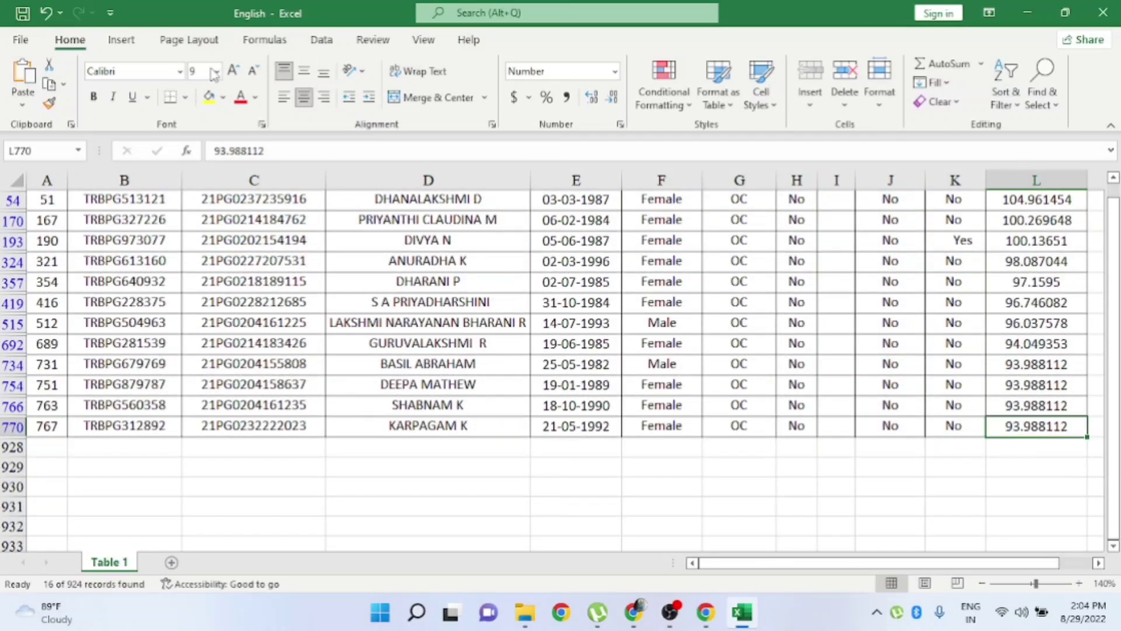
{"action": "left_click", "coordinate": [208, 96]}
{"action": "scroll", "coordinate": [955, 275], "scroll_direction": "up", "scroll_amount": 3}
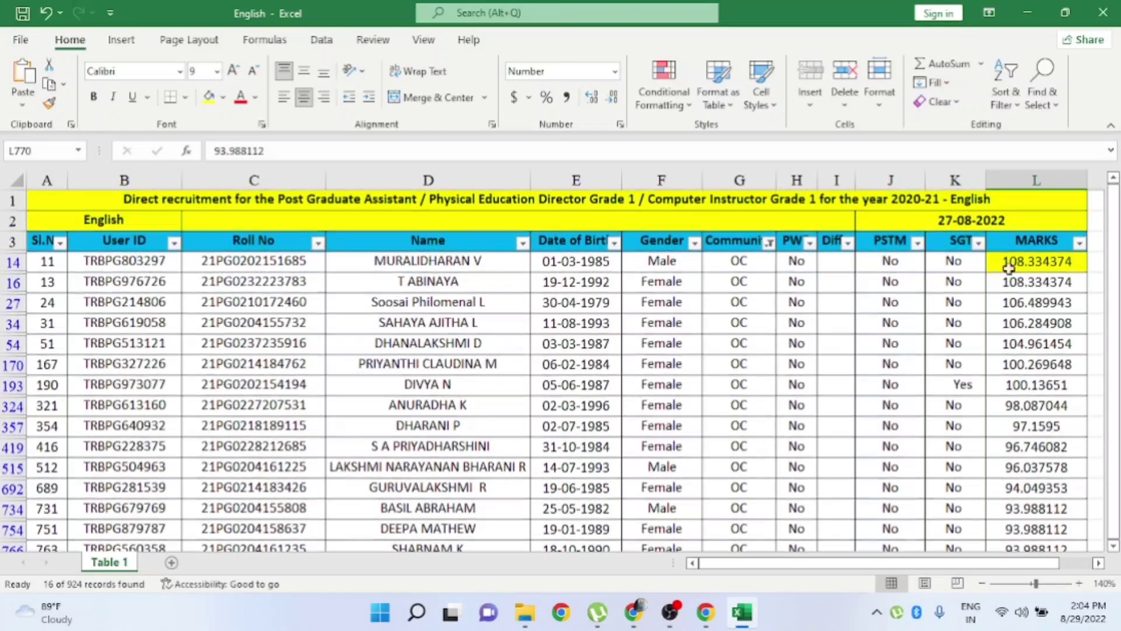
Examine the PSTM column's filter values and cells for the OC candidates
{"action": "left_click", "coordinate": [918, 241]}
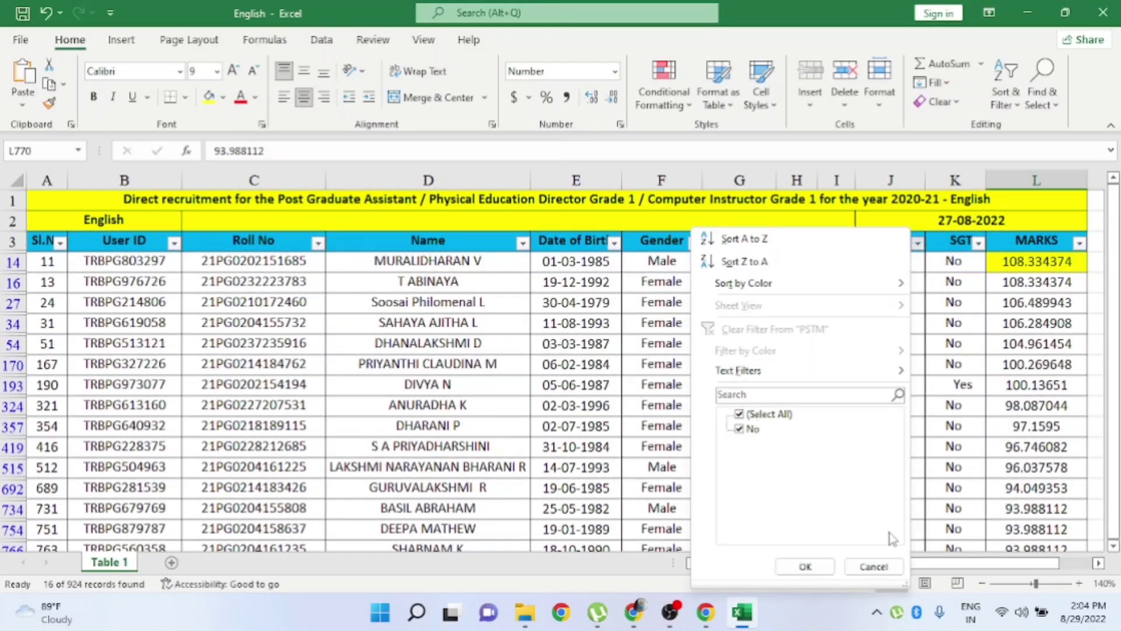
{"action": "left_click", "coordinate": [874, 567]}
{"action": "left_click_drag", "start_coordinate": [891, 261], "coordinate": [890, 546]}
{"action": "left_click", "coordinate": [764, 369]}
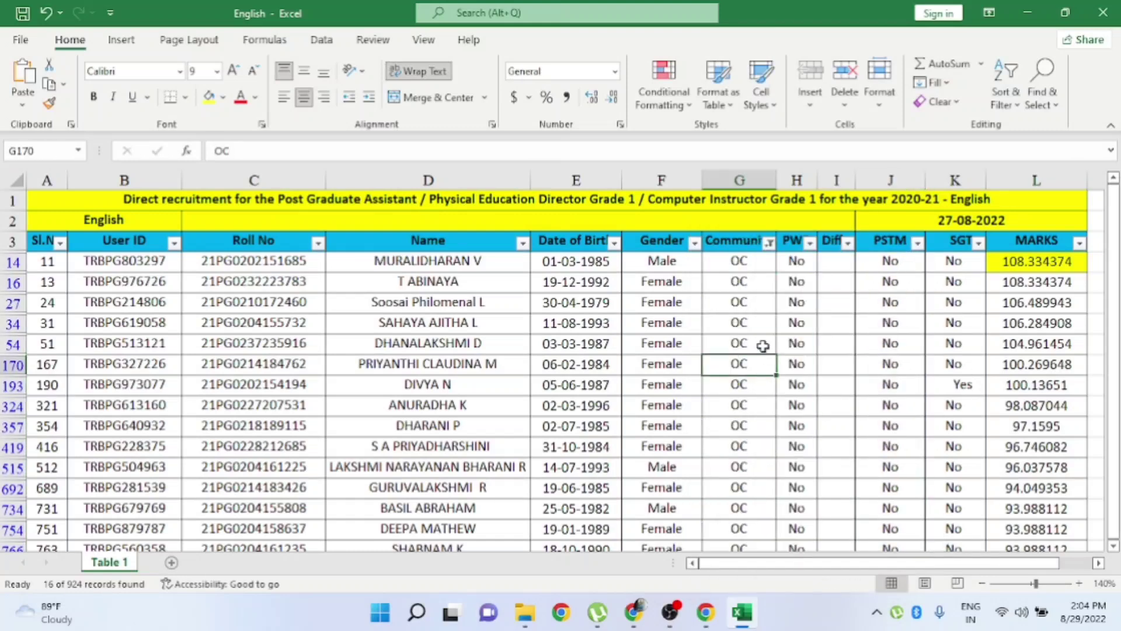
Change the Community filter to show only BC candidates
{"action": "left_click", "coordinate": [770, 243]}
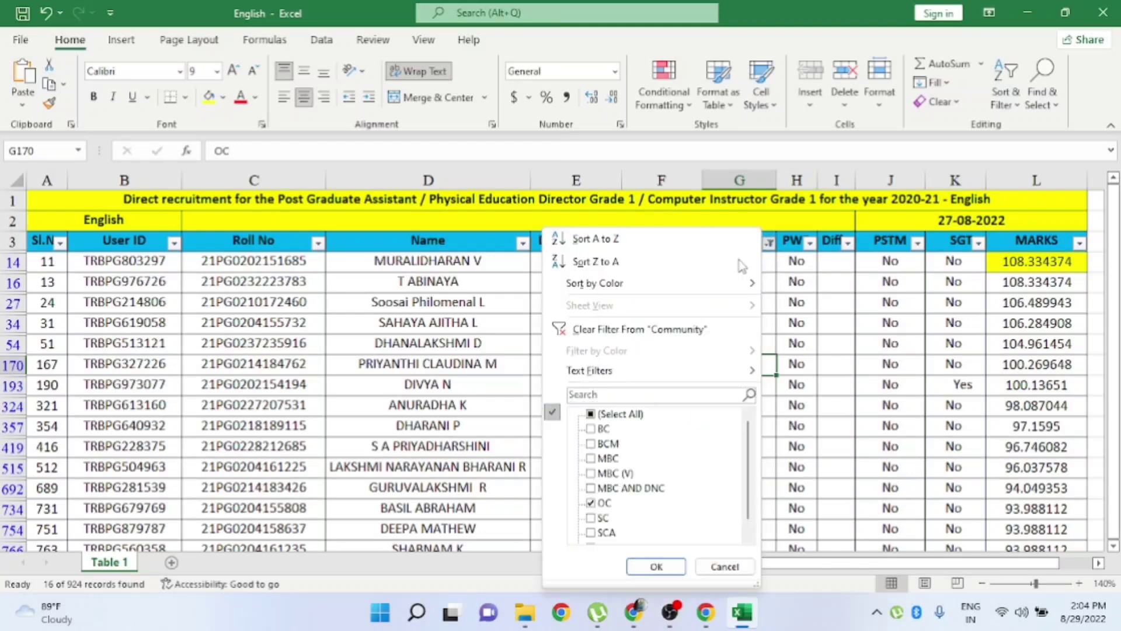
{"action": "left_click", "coordinate": [602, 505]}
{"action": "left_click", "coordinate": [600, 415]}
{"action": "left_click", "coordinate": [601, 415]}
{"action": "left_click", "coordinate": [602, 429]}
{"action": "left_click", "coordinate": [663, 566]}
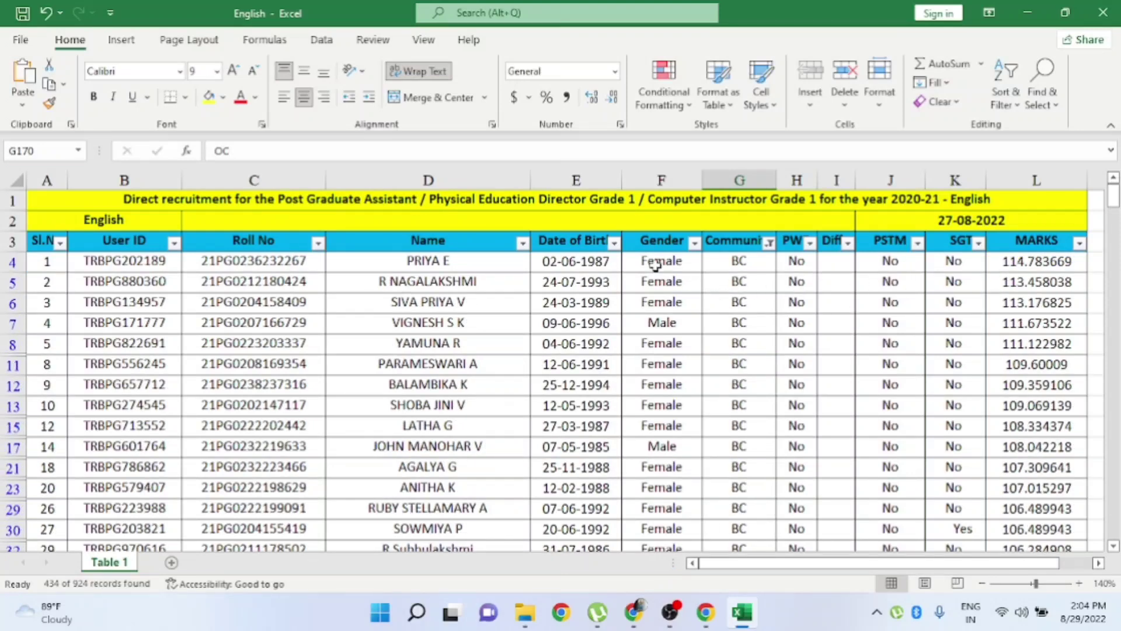
Highlight the first and last marks in the BC list in yellow
{"action": "left_click", "coordinate": [1031, 261]}
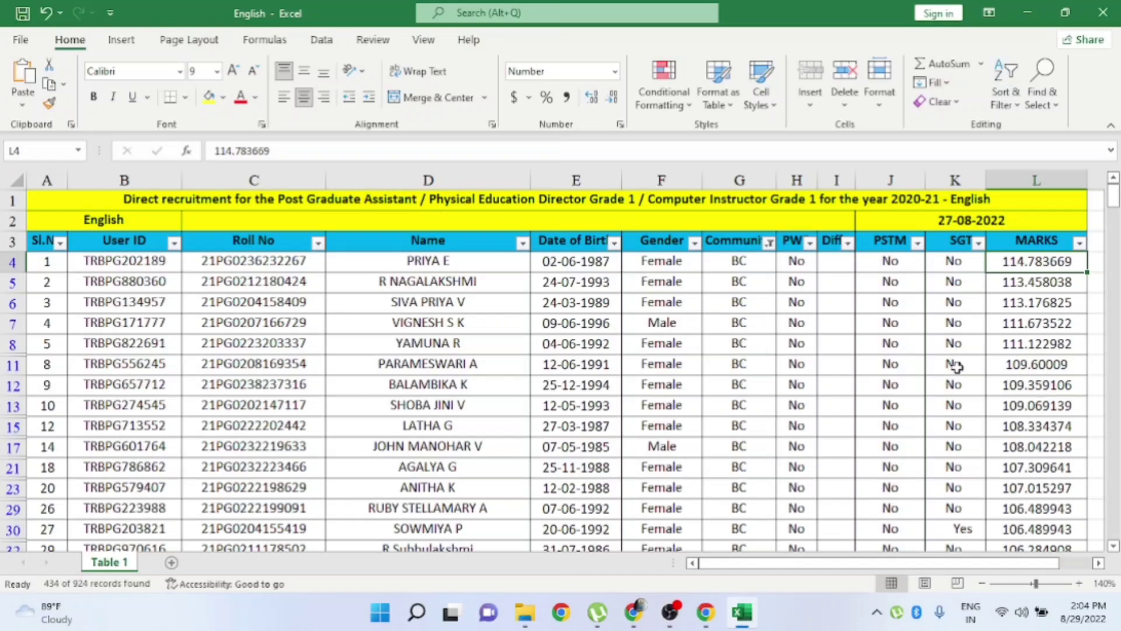
{"action": "scroll", "coordinate": [1082, 470], "scroll_direction": "down", "scroll_amount": 2}
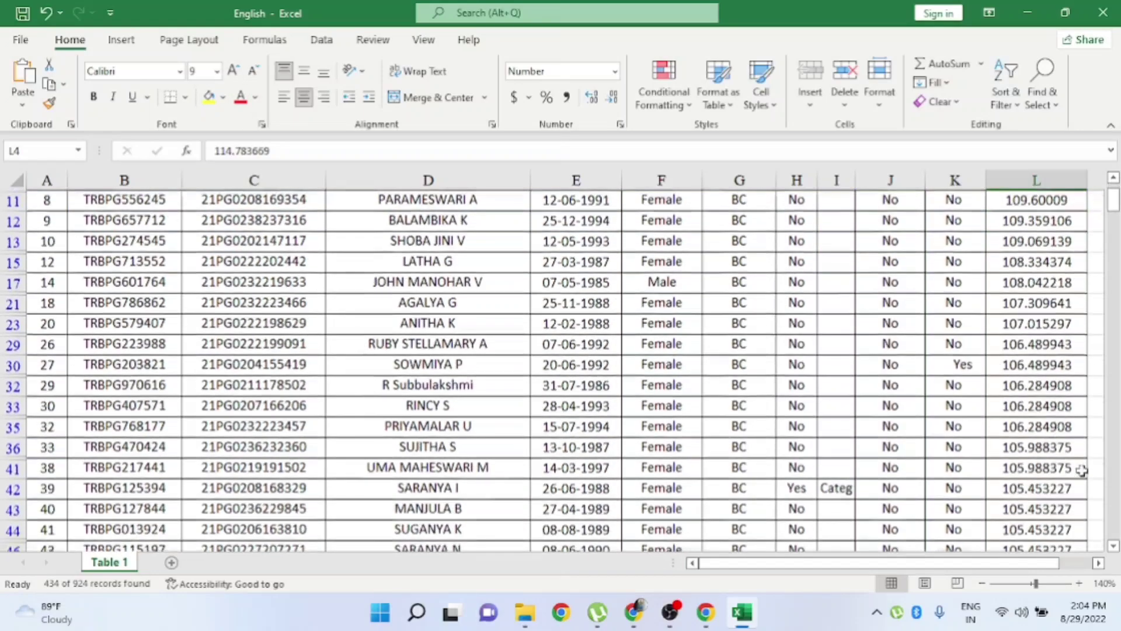
{"action": "scroll", "coordinate": [1082, 470], "scroll_direction": "down", "scroll_amount": 4}
{"action": "left_click_drag", "start_coordinate": [1112, 222], "coordinate": [1113, 540]}
{"action": "left_click", "coordinate": [1040, 530]}
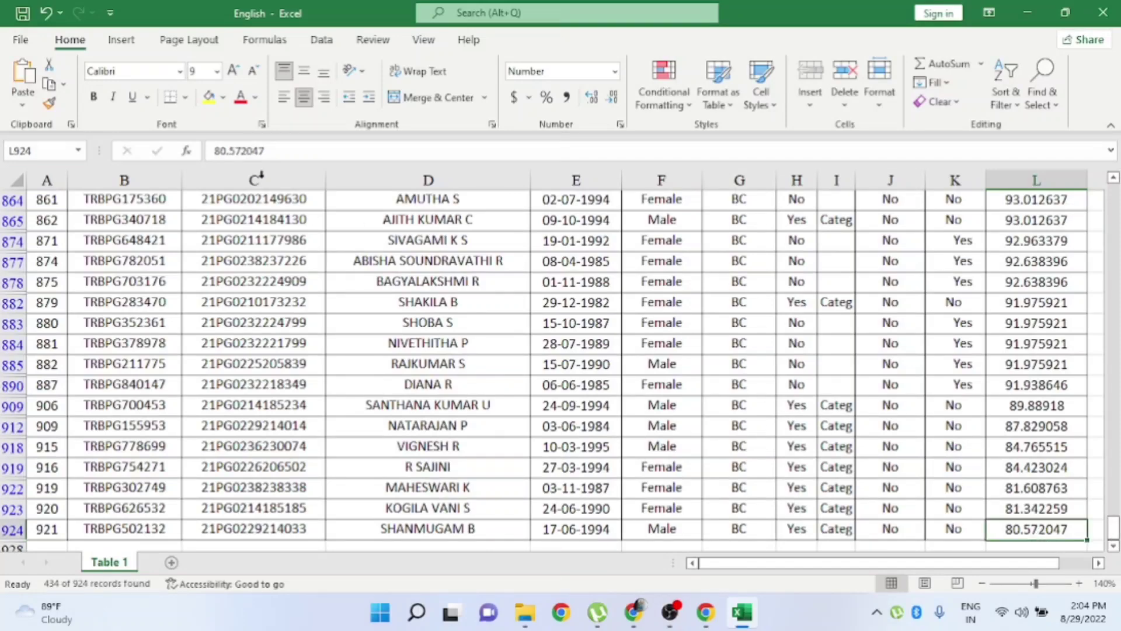
{"action": "left_click", "coordinate": [209, 97]}
{"action": "scroll", "coordinate": [1066, 388], "scroll_direction": "up", "scroll_amount": 6}
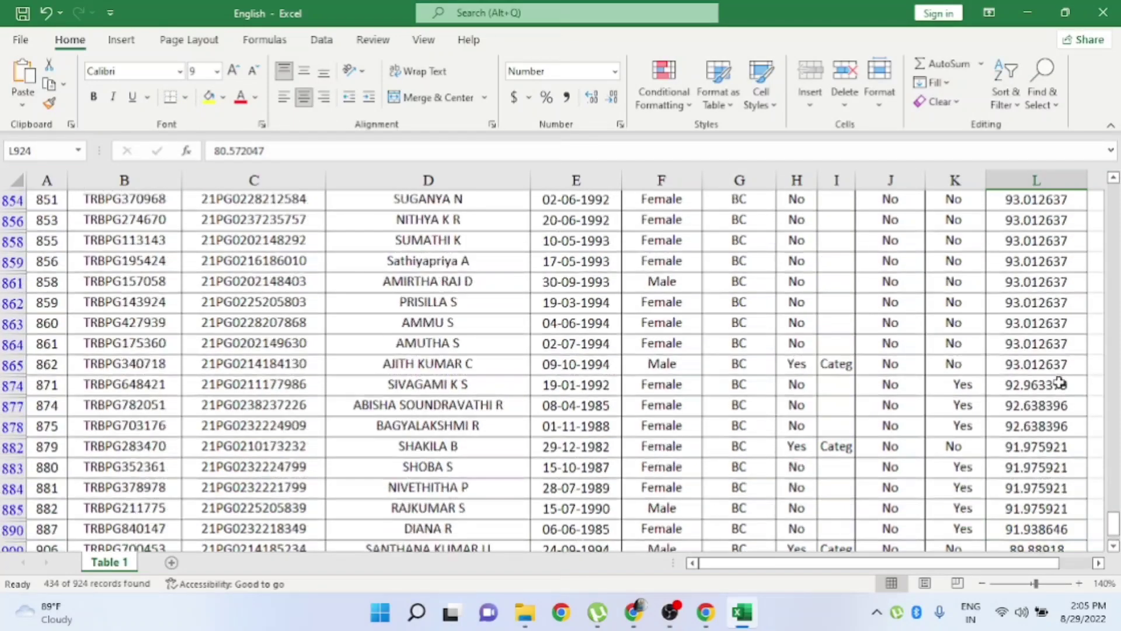
{"action": "left_click_drag", "start_coordinate": [1113, 519], "coordinate": [1116, 188]}
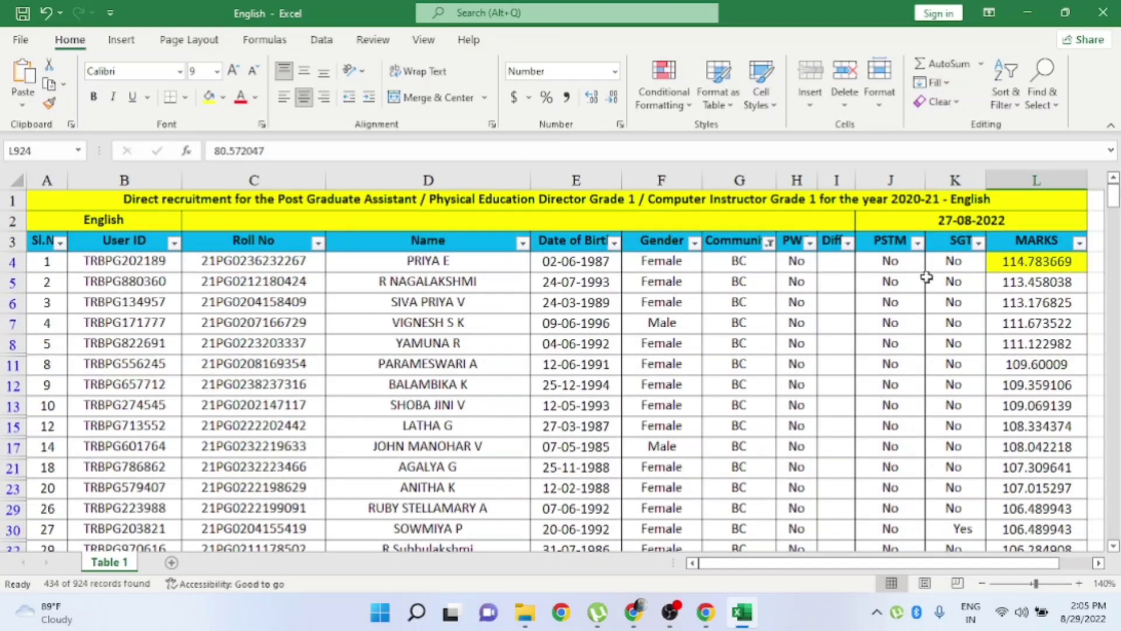
Filter the PWD column to show only the BC candidates marked Yes
{"action": "left_click", "coordinate": [811, 243]}
{"action": "left_click", "coordinate": [650, 413]}
{"action": "left_click", "coordinate": [640, 429]}
{"action": "left_click", "coordinate": [632, 429]}
{"action": "left_click", "coordinate": [633, 444]}
{"action": "left_click", "coordinate": [698, 566]}
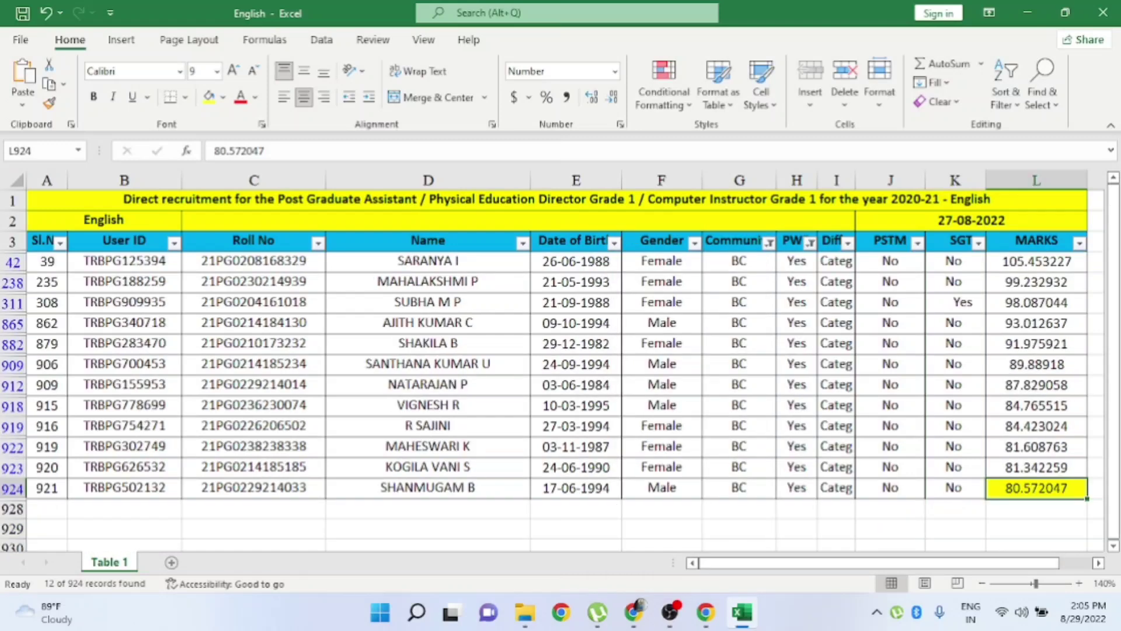
Fill all marks of the filtered BC candidates with PWD status light green
{"action": "left_click_drag", "start_coordinate": [1009, 262], "coordinate": [1028, 489]}
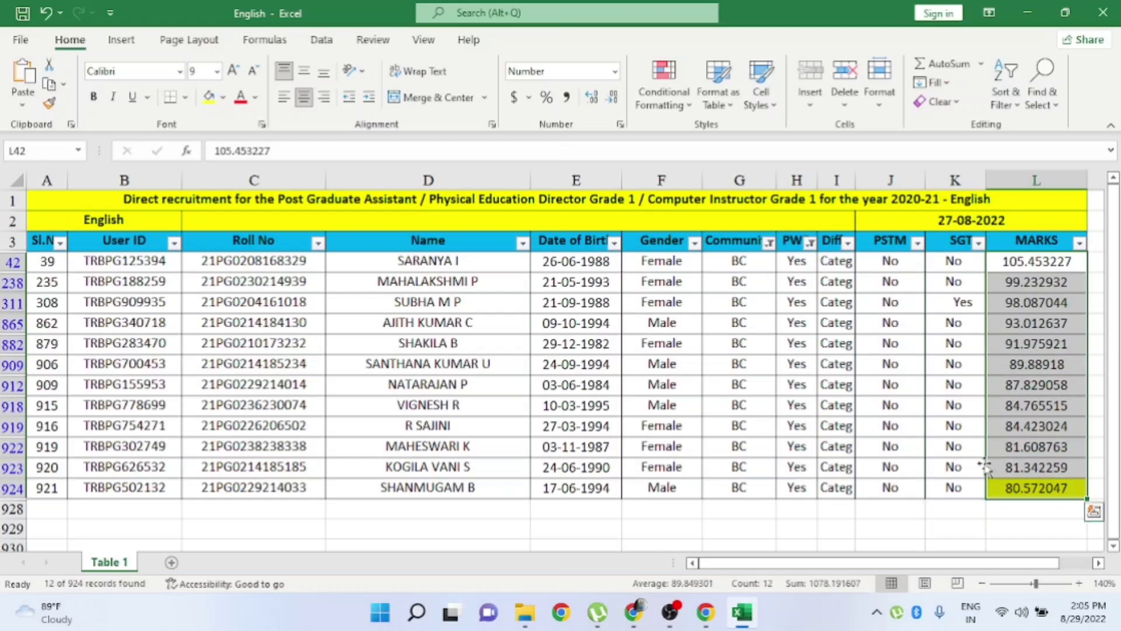
{"action": "left_click", "coordinate": [223, 98]}
{"action": "left_click", "coordinate": [264, 253]}
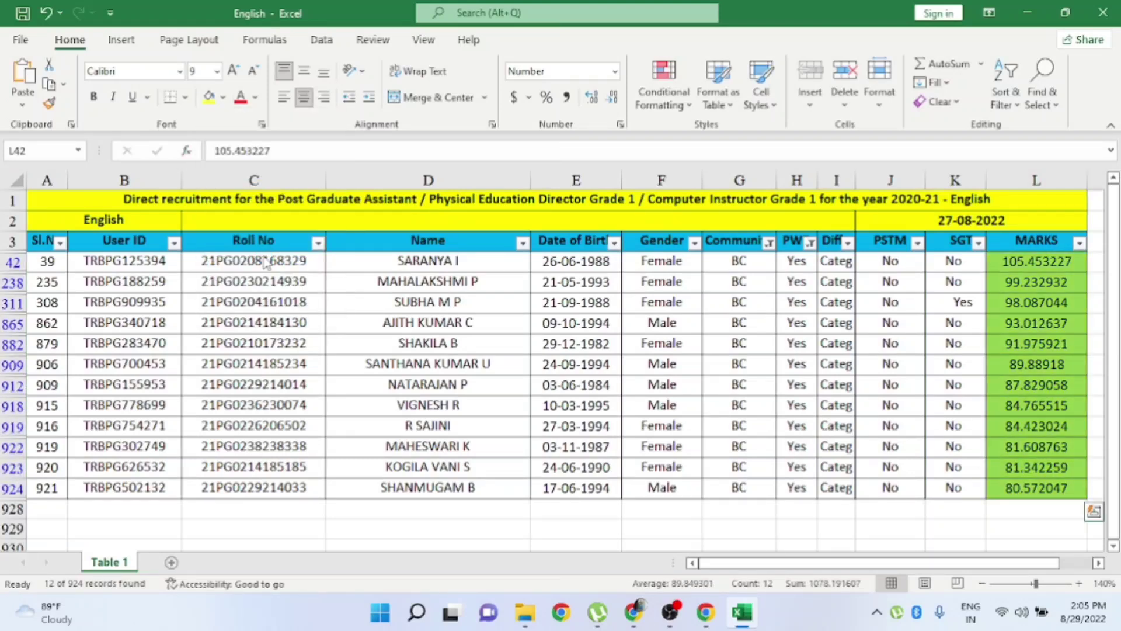
{"action": "left_click", "coordinate": [956, 323]}
{"action": "left_click_drag", "start_coordinate": [1024, 257], "coordinate": [1022, 488]}
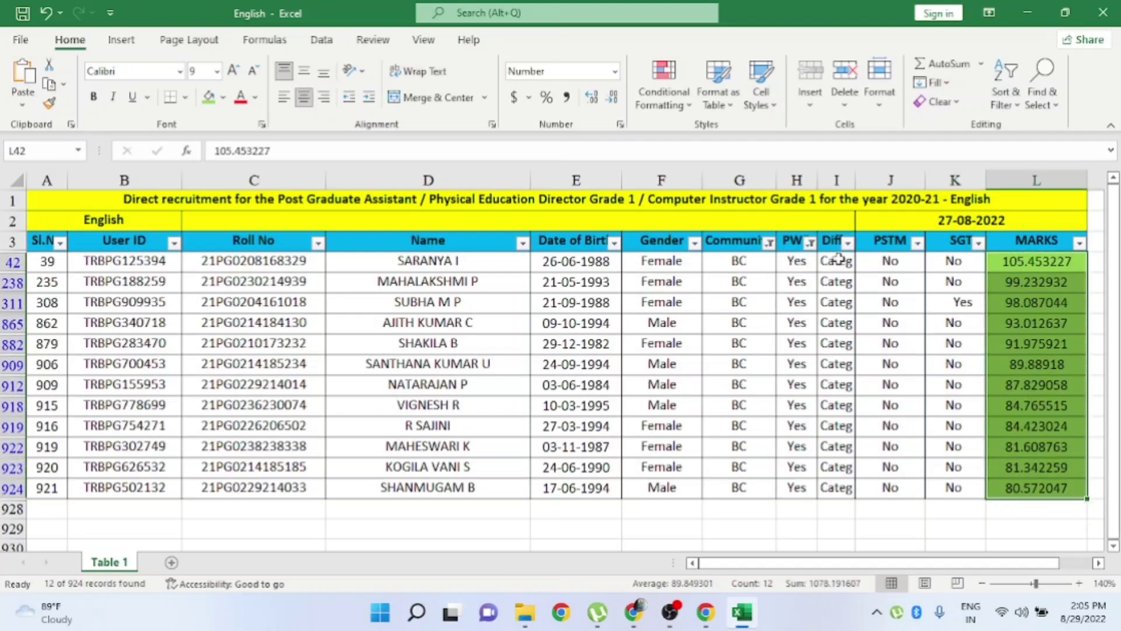
{"action": "left_click", "coordinate": [810, 242]}
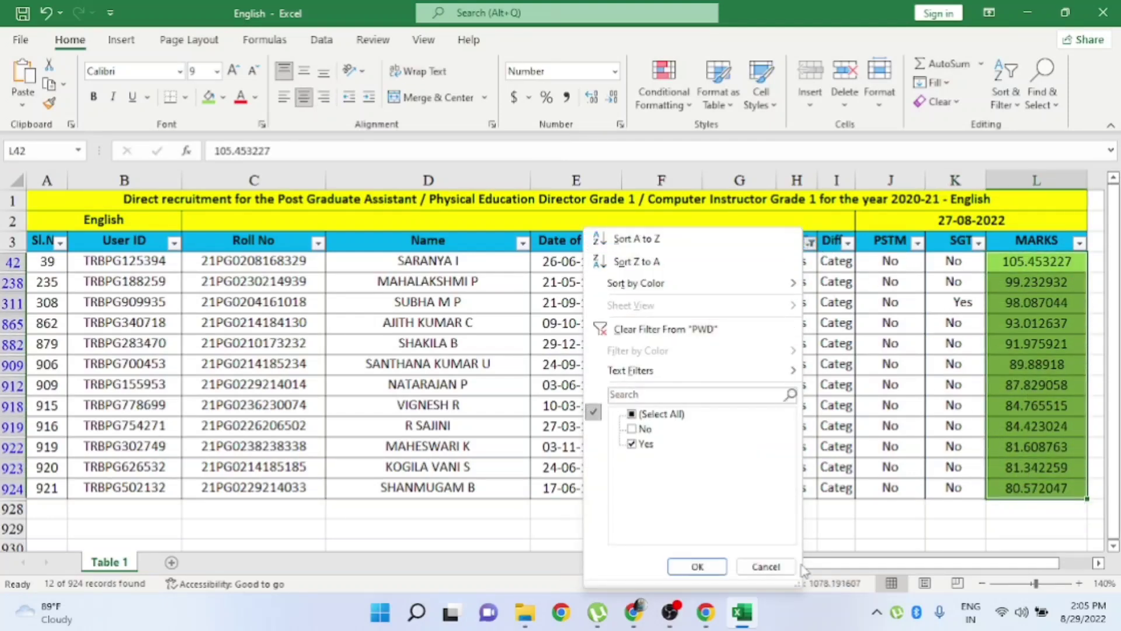
{"action": "left_click", "coordinate": [766, 566]}
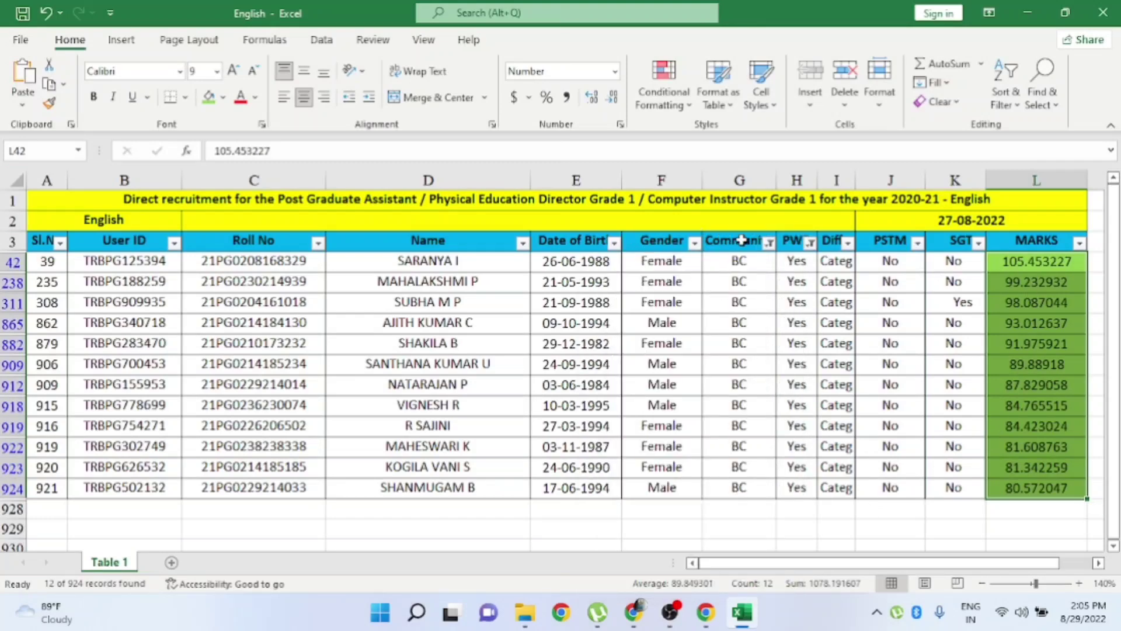
{"action": "left_click", "coordinate": [769, 242]}
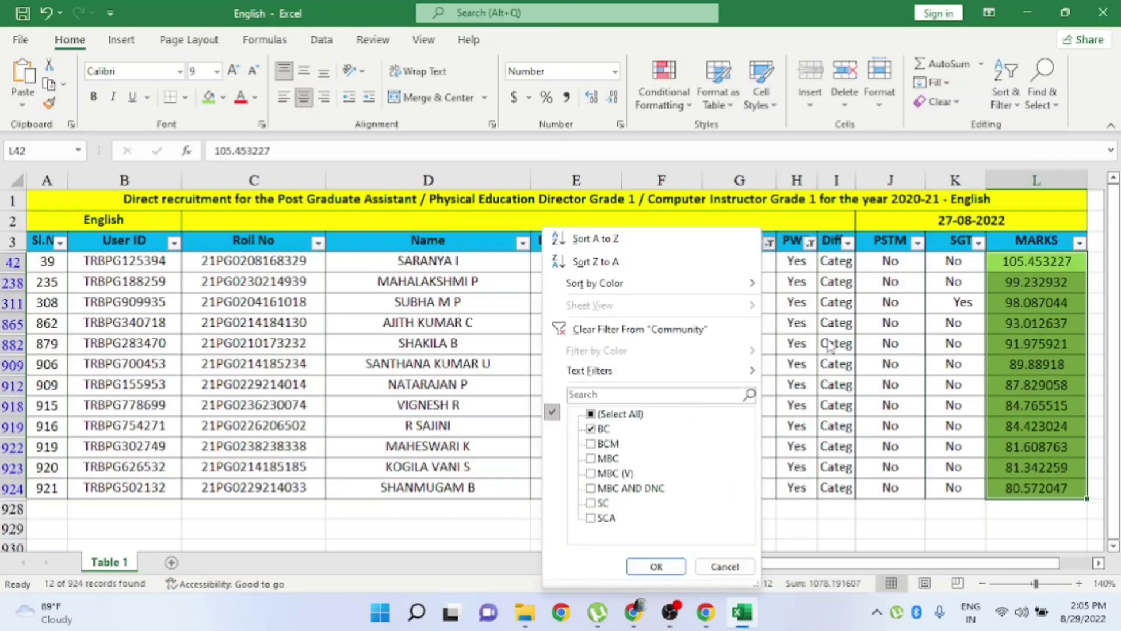
{"action": "left_click", "coordinate": [657, 566]}
Include the No value in the PWD filter again so that all BC candidates are listed
{"action": "left_click", "coordinate": [812, 242]}
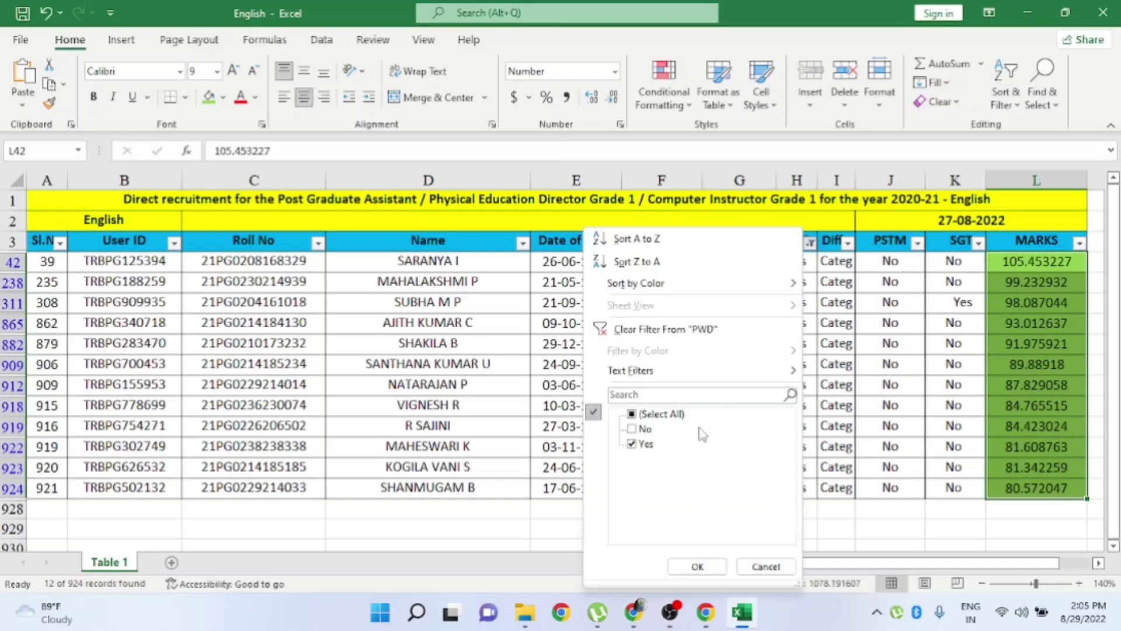
{"action": "left_click", "coordinate": [644, 430]}
{"action": "left_click", "coordinate": [697, 566]}
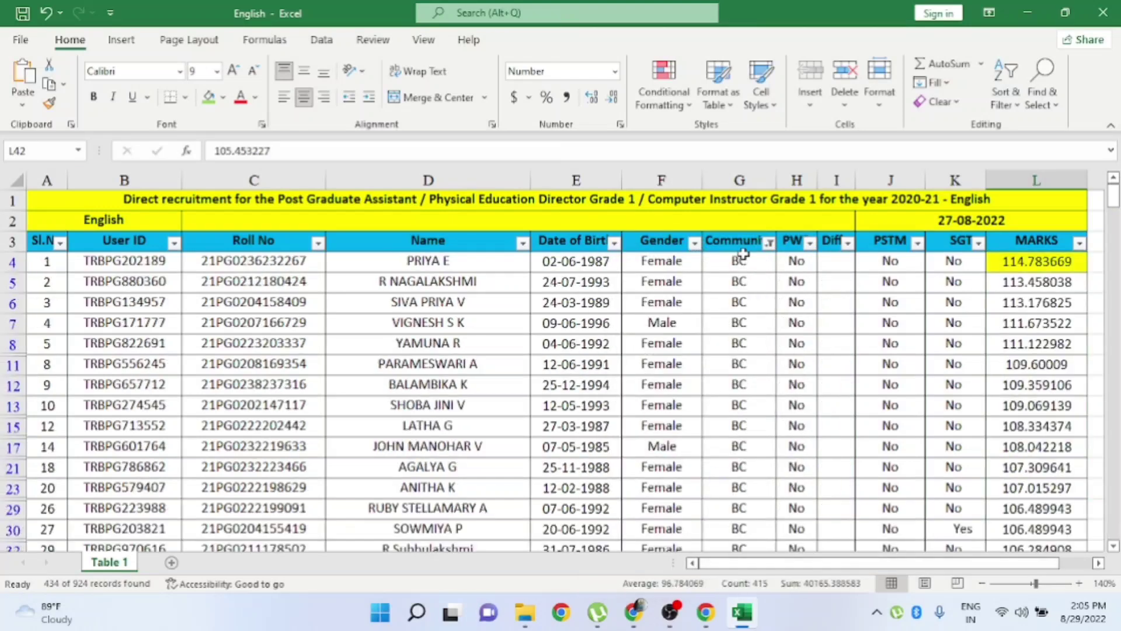
Switch the Community filter from BC to BCM
{"action": "left_click", "coordinate": [771, 243]}
{"action": "left_click", "coordinate": [602, 429]}
{"action": "left_click", "coordinate": [606, 443]}
{"action": "left_click", "coordinate": [656, 568]}
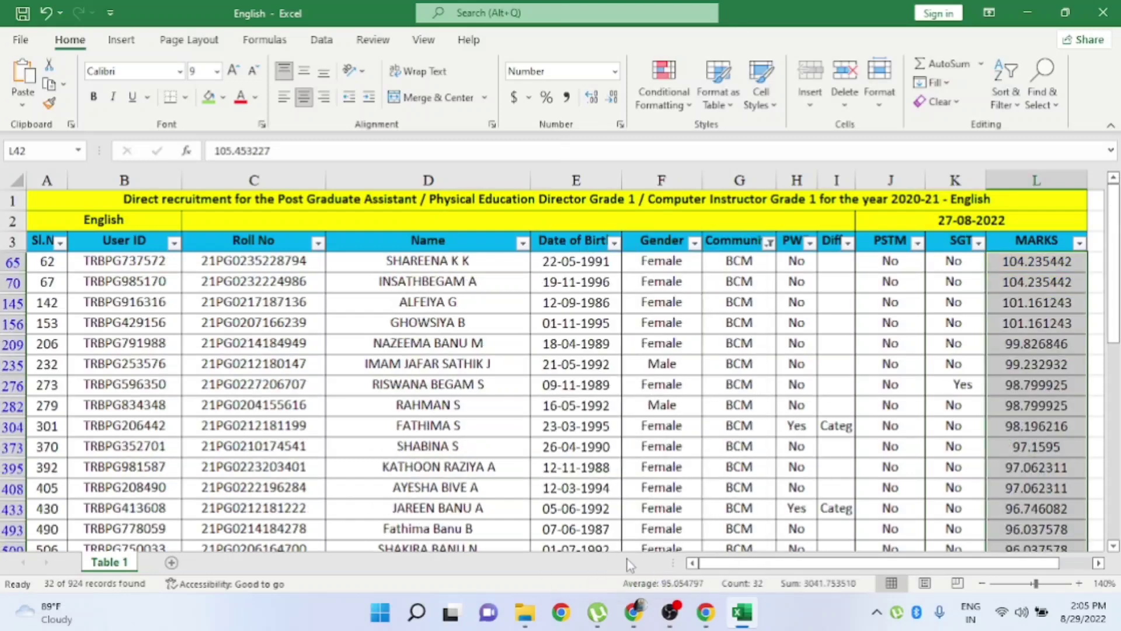
Highlight the first and last marks in the BCM list in yellow
{"action": "left_click", "coordinate": [1045, 263]}
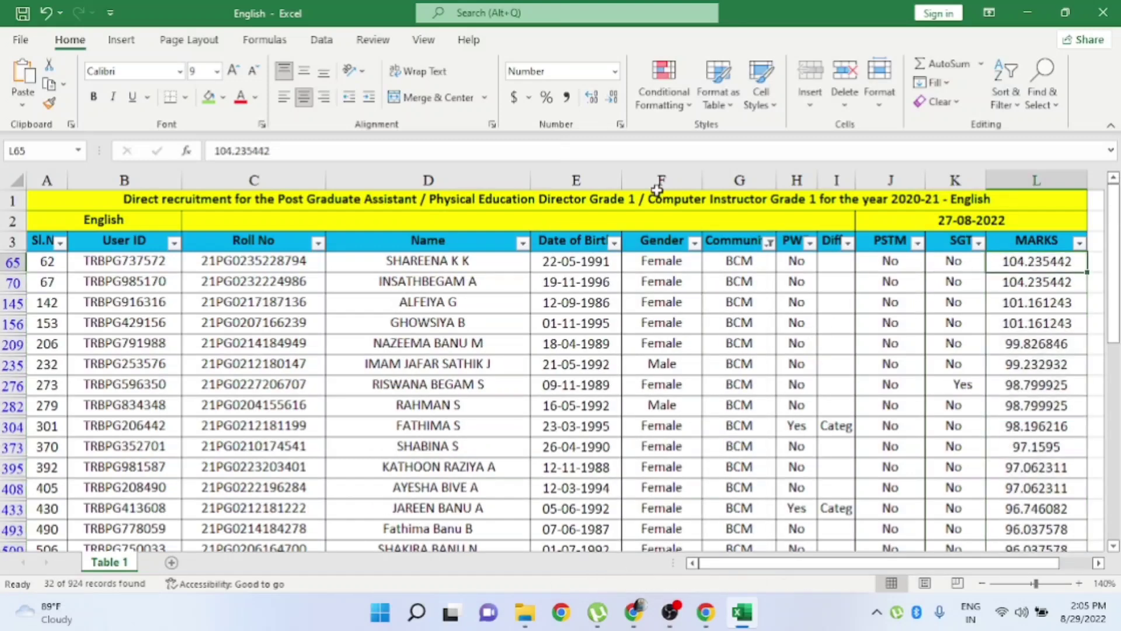
{"action": "left_click", "coordinate": [223, 97]}
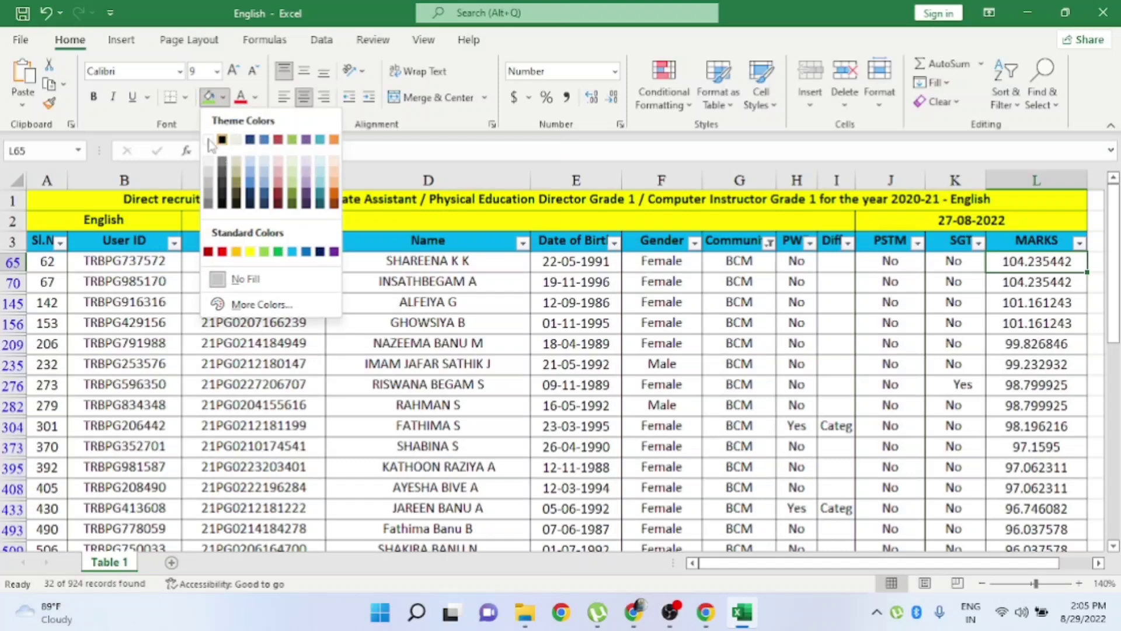
{"action": "key", "text": "Escape"}
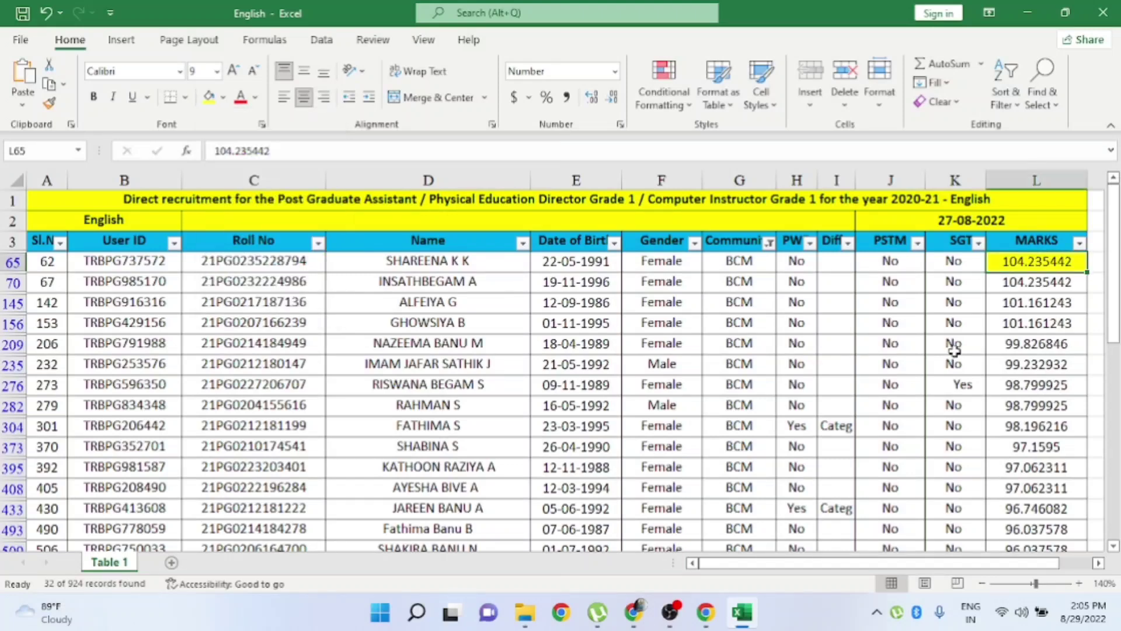
{"action": "scroll", "coordinate": [1008, 351], "scroll_direction": "down", "scroll_amount": 2}
{"action": "scroll", "coordinate": [1008, 350], "scroll_direction": "down", "scroll_amount": 3}
{"action": "key", "text": "ctrl+Down"}
{"action": "left_click", "coordinate": [209, 97]}
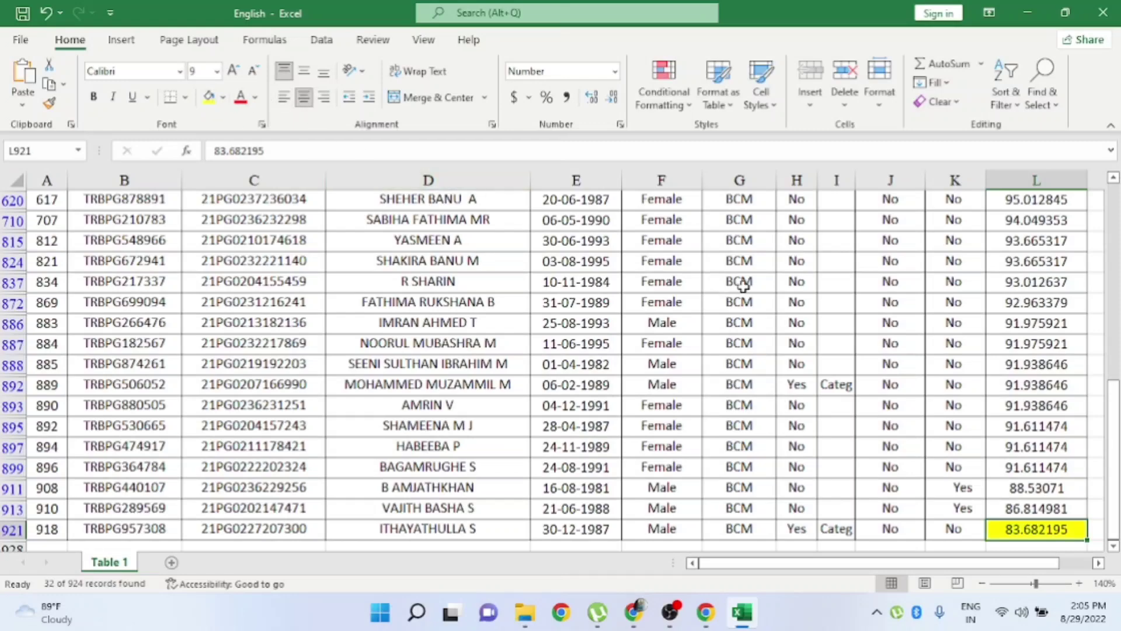
{"action": "scroll", "coordinate": [748, 283], "scroll_direction": "up", "scroll_amount": 3}
{"action": "scroll", "coordinate": [748, 284], "scroll_direction": "up", "scroll_amount": 5}
{"action": "scroll", "coordinate": [748, 283], "scroll_direction": "down", "scroll_amount": 1}
{"action": "scroll", "coordinate": [758, 261], "scroll_direction": "up", "scroll_amount": 1}
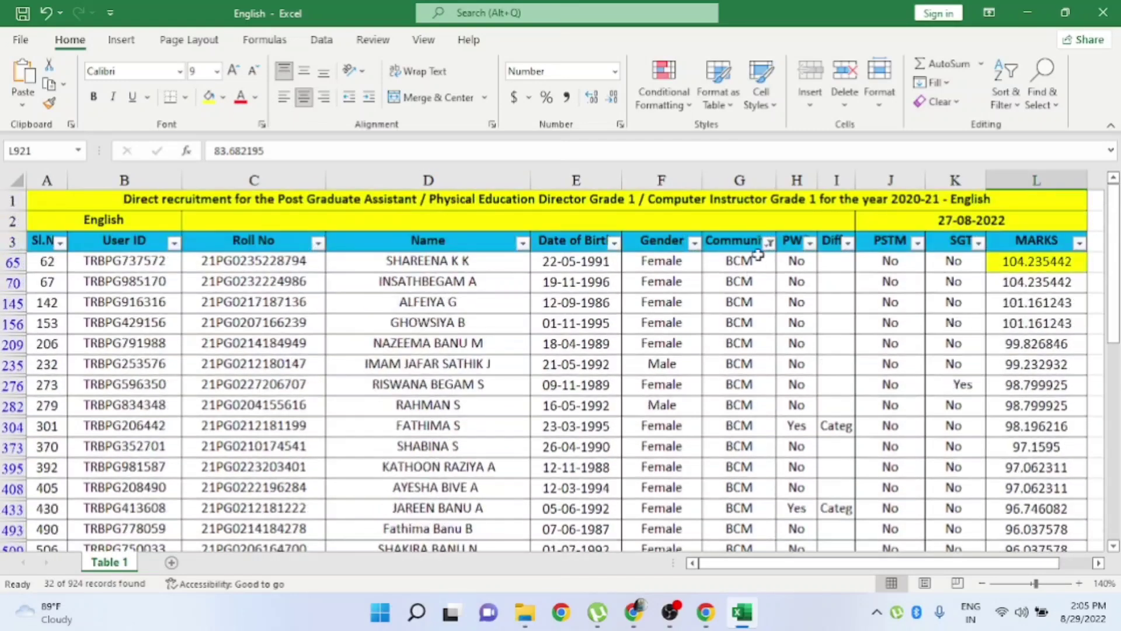
Filter the PWD column to show only the BCM candidates marked Yes
{"action": "left_click", "coordinate": [810, 243]}
{"action": "left_click", "coordinate": [632, 429]}
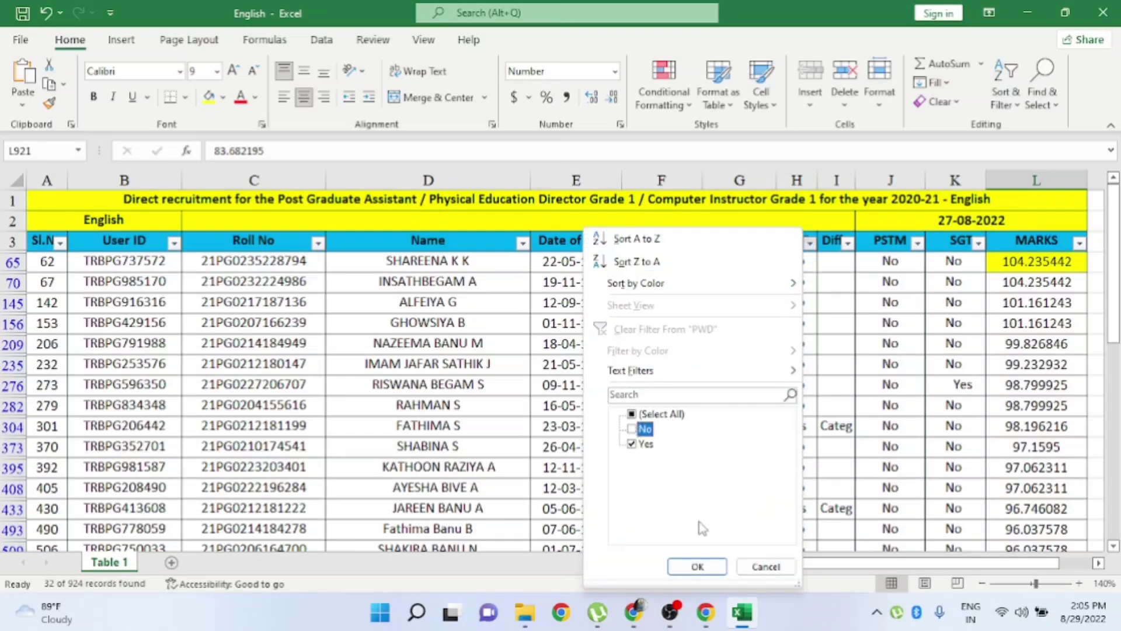
{"action": "left_click", "coordinate": [698, 566]}
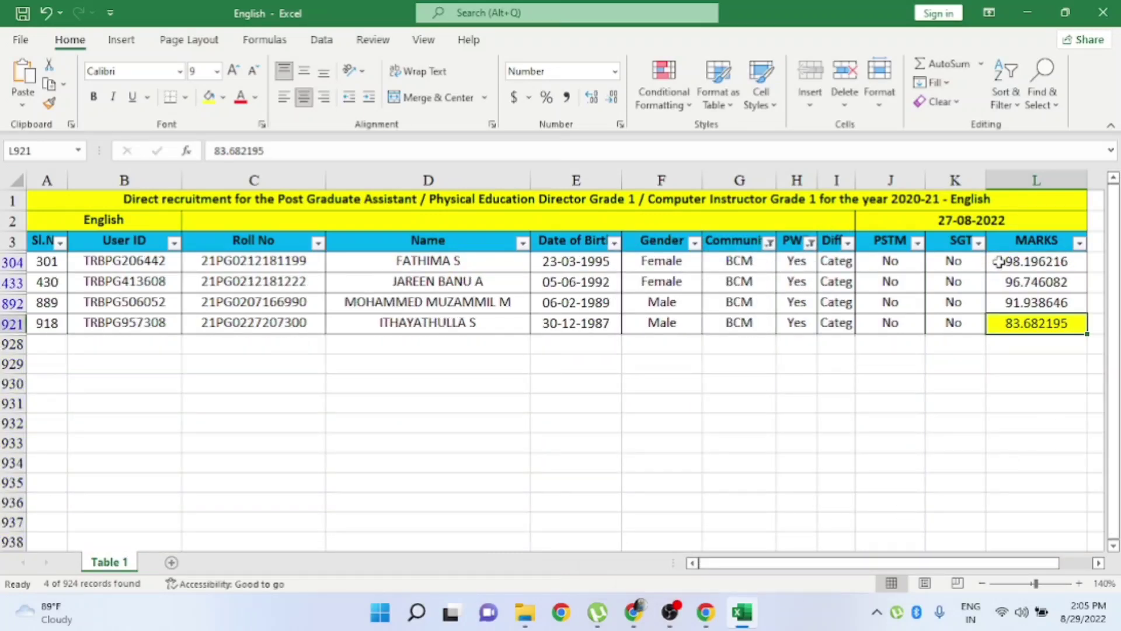
Fill the marks of the filtered BCM candidates with PWD status, plus the empty cell below them, light green
{"action": "left_click_drag", "start_coordinate": [999, 261], "coordinate": [1019, 340]}
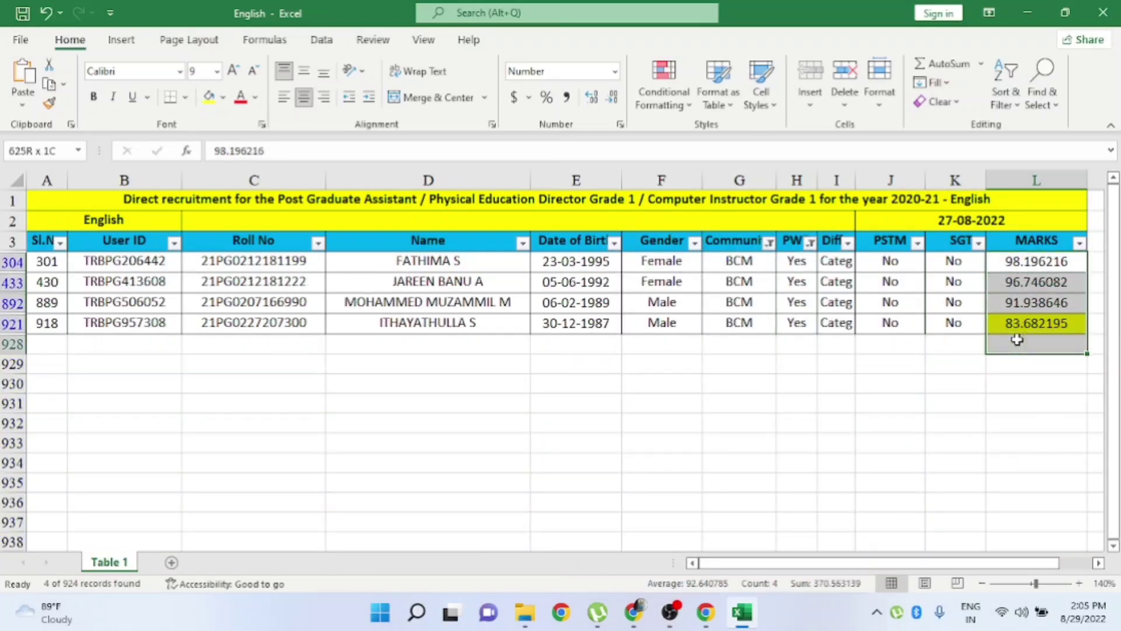
{"action": "left_click", "coordinate": [223, 97]}
{"action": "left_click", "coordinate": [268, 258]}
{"action": "left_click", "coordinate": [874, 400]}
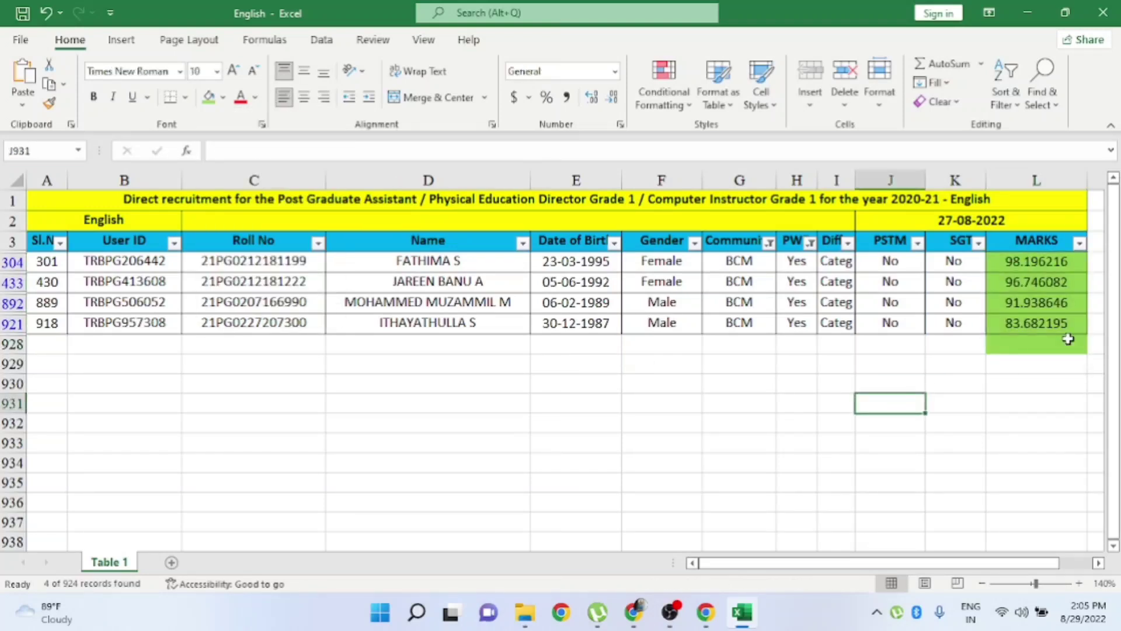
Include the No value in the PWD filter again so that all BCM candidates are listed
{"action": "left_click", "coordinate": [810, 242]}
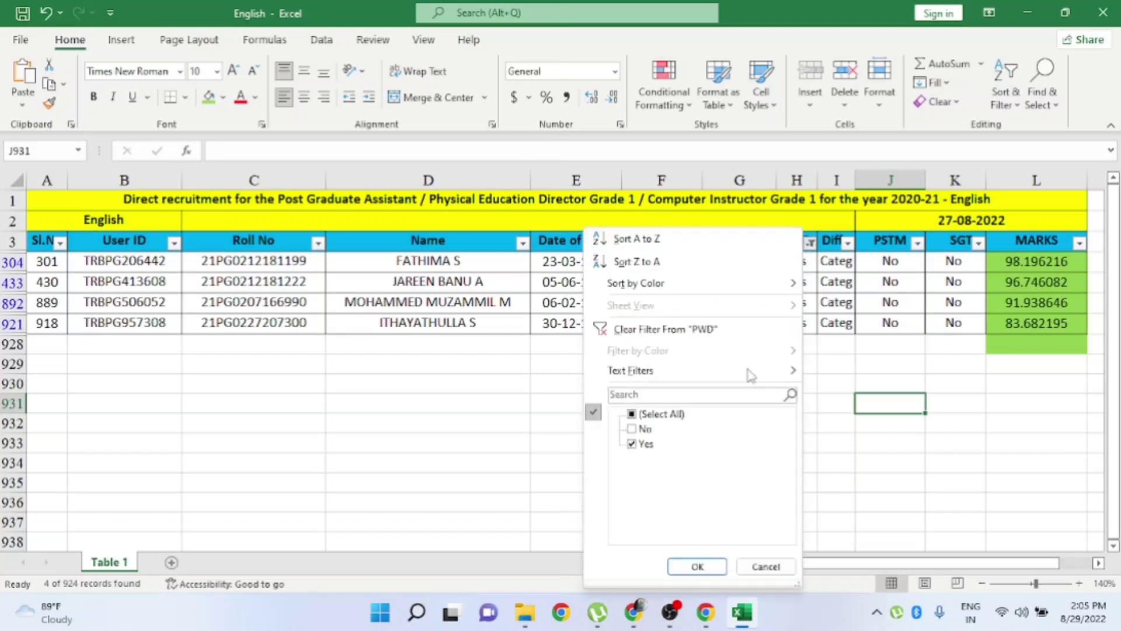
{"action": "left_click", "coordinate": [632, 428]}
{"action": "left_click", "coordinate": [698, 566]}
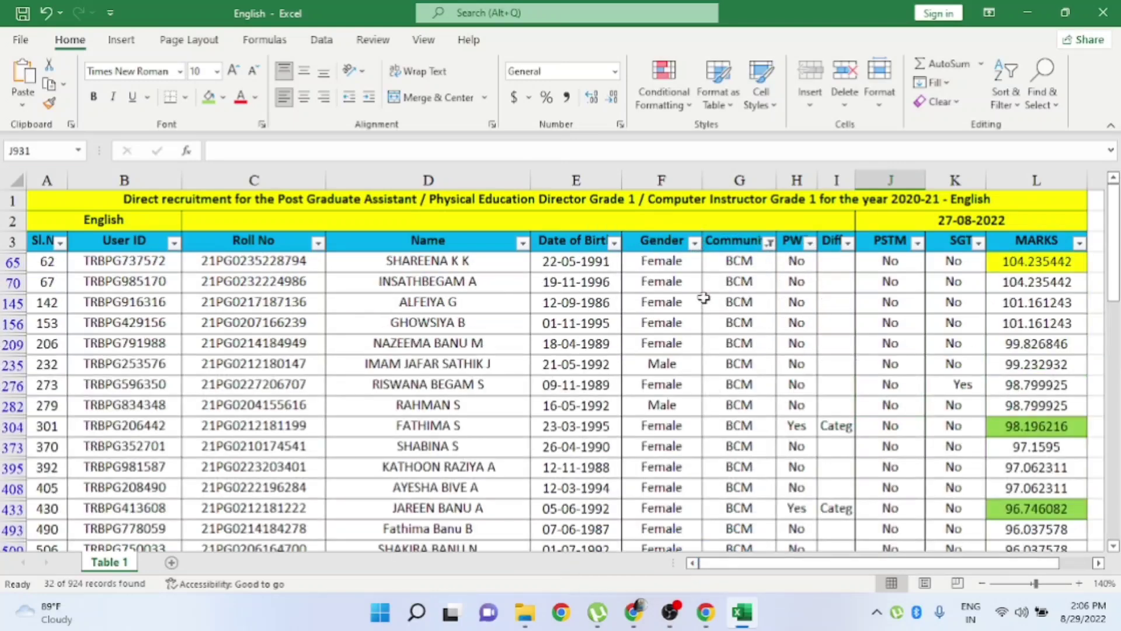
Switch the Community filter from BCM to MBC only
{"action": "left_click", "coordinate": [770, 242]}
{"action": "left_click", "coordinate": [605, 444]}
{"action": "left_click", "coordinate": [604, 457]}
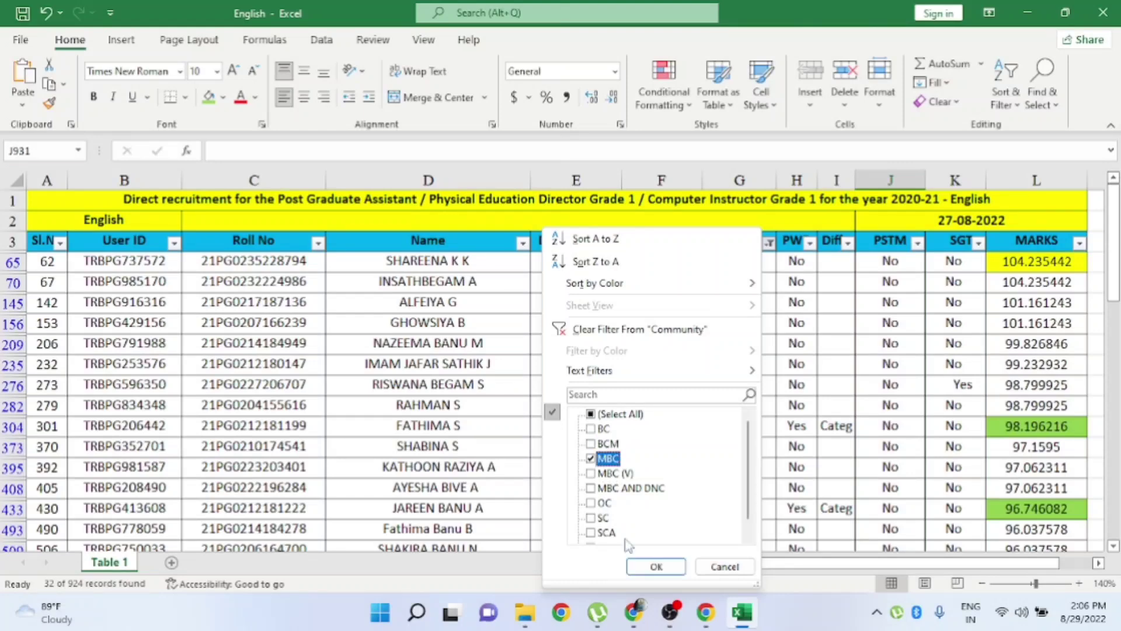
{"action": "left_click", "coordinate": [654, 567]}
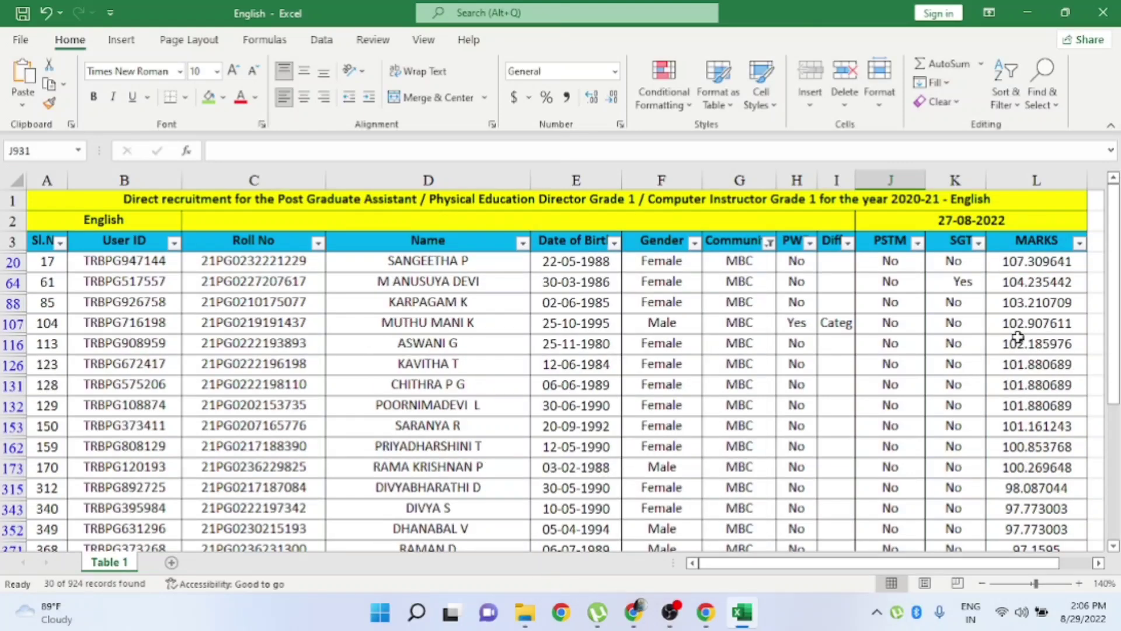
Fill the first and last marks in the MBC list light green
{"action": "left_click", "coordinate": [1019, 262]}
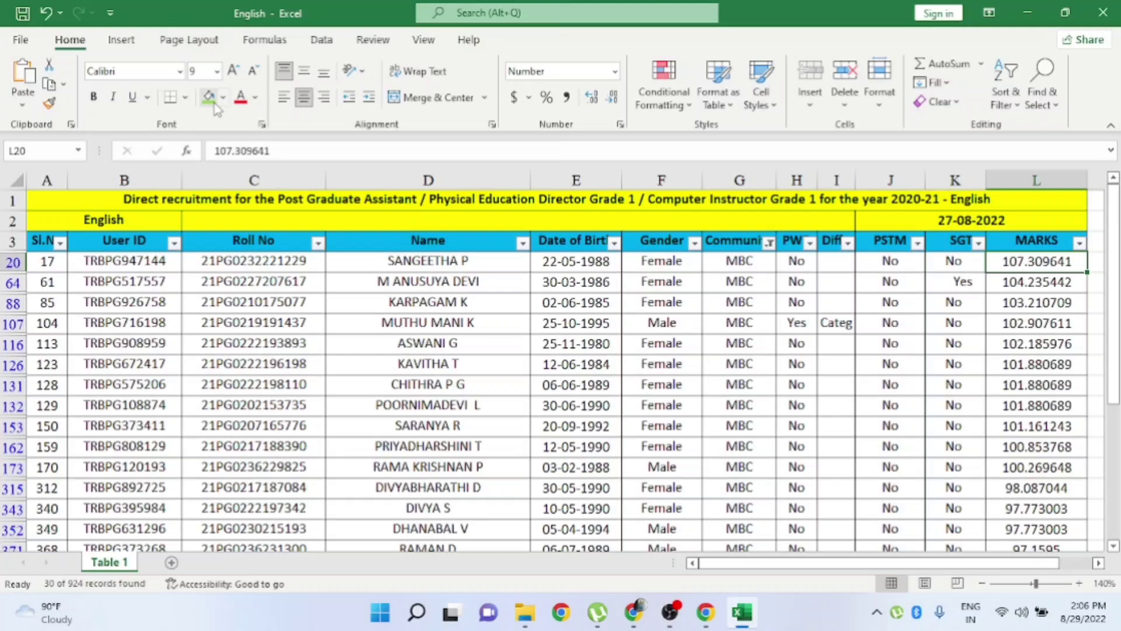
{"action": "scroll", "coordinate": [1049, 351], "scroll_direction": "down", "scroll_amount": 2}
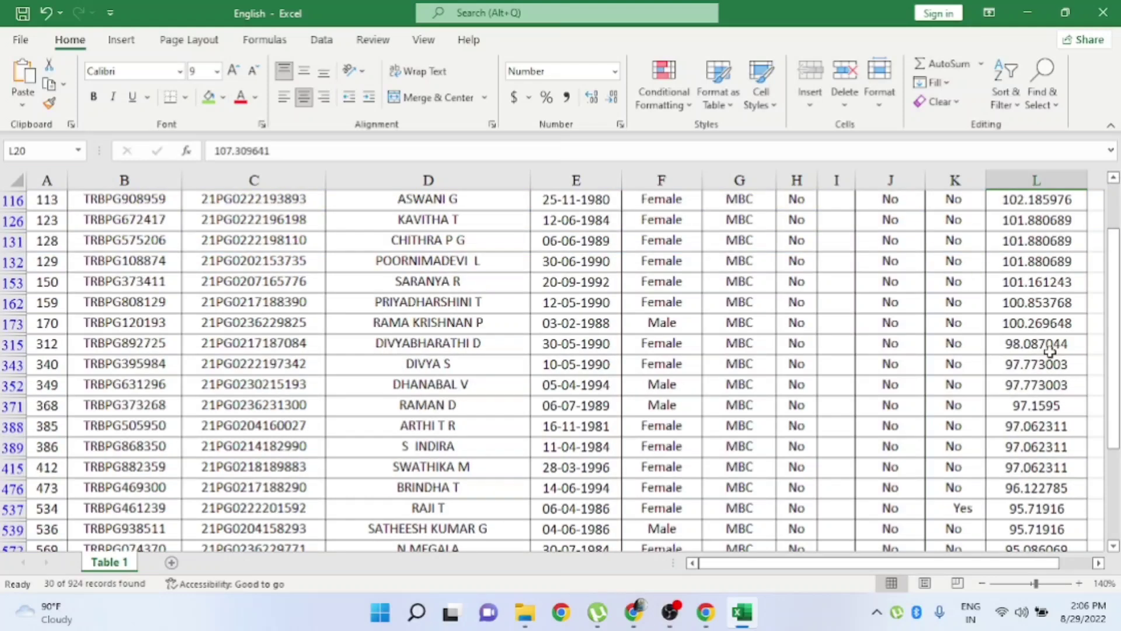
{"action": "key", "text": "ctrl+Down"}
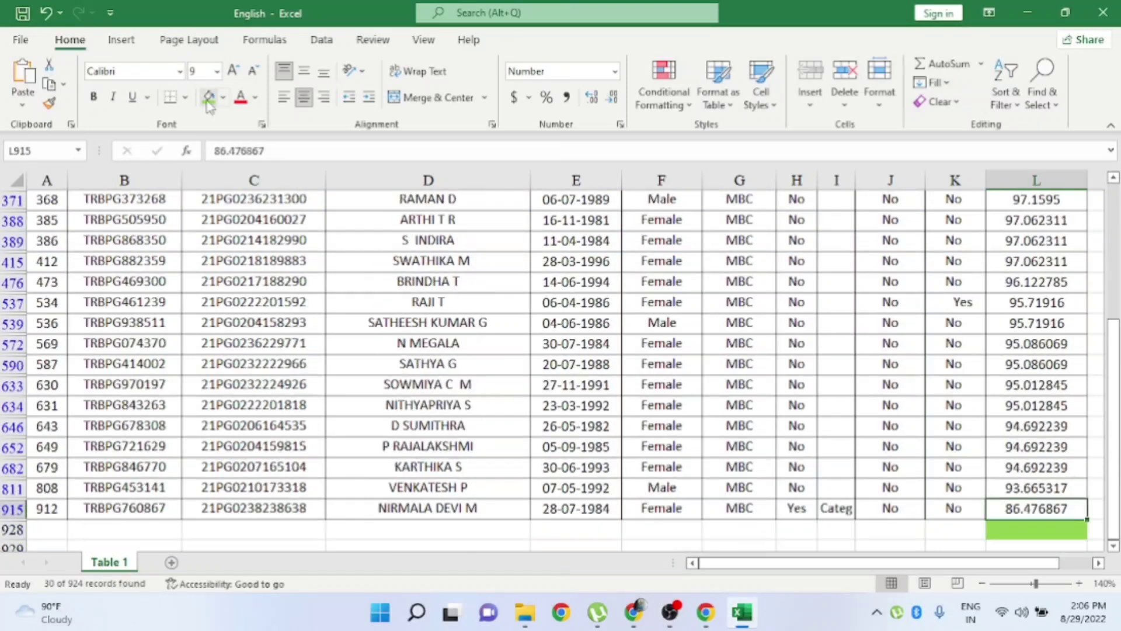
{"action": "scroll", "coordinate": [735, 308], "scroll_direction": "up", "scroll_amount": 6}
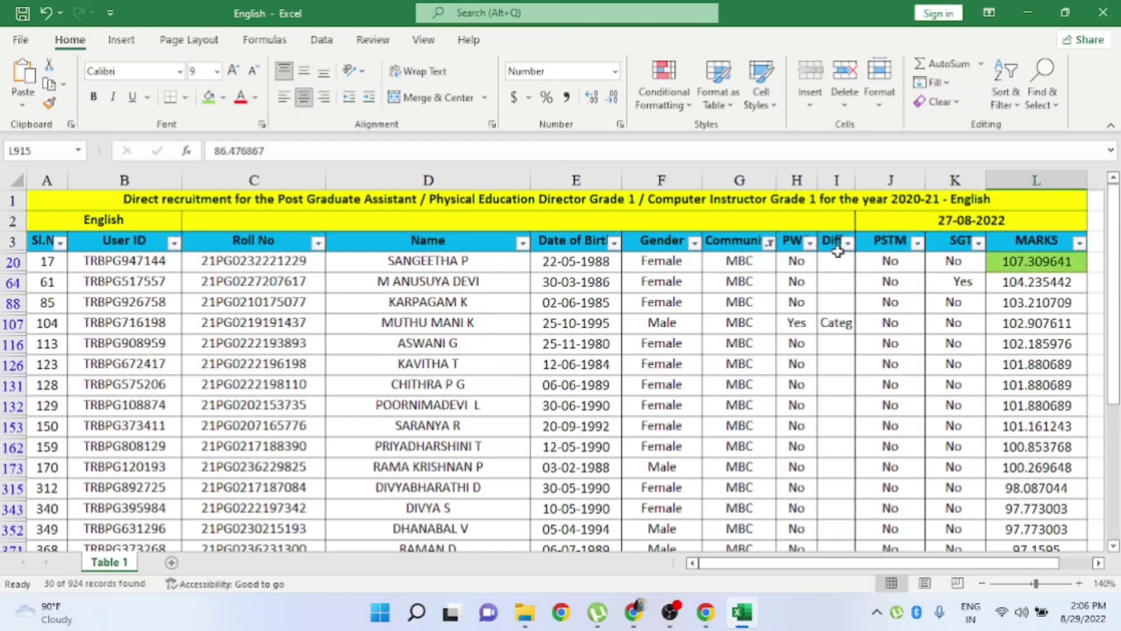
Filter the PWD column to Yes and fill the marks of the listed MBC candidates light green
{"action": "left_click", "coordinate": [810, 242]}
{"action": "left_click", "coordinate": [632, 429]}
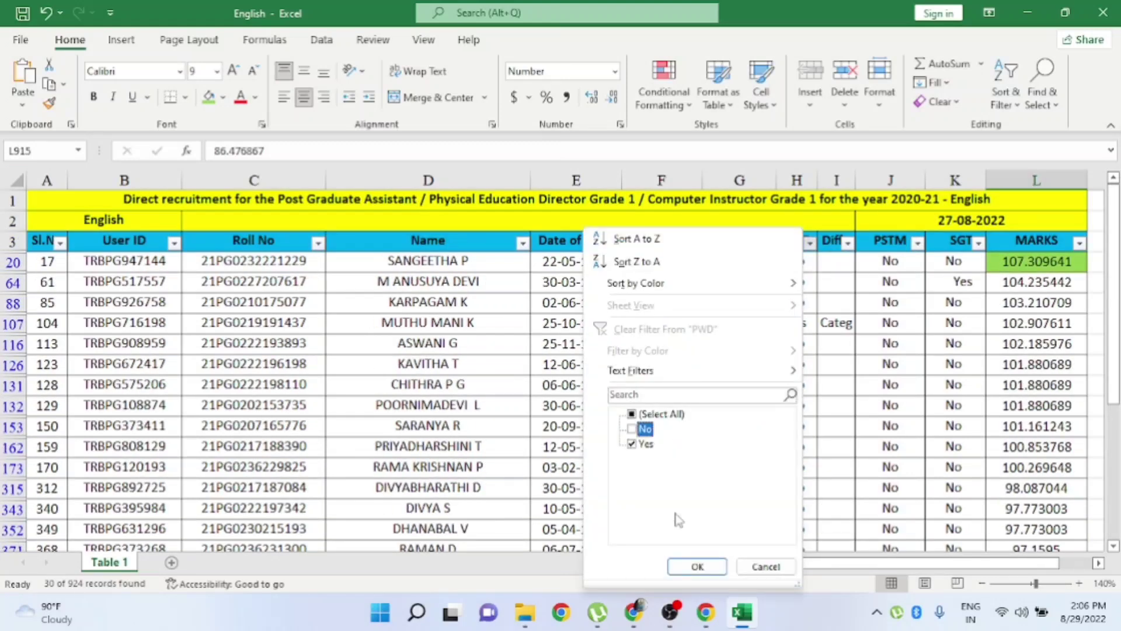
{"action": "left_click", "coordinate": [698, 566]}
{"action": "left_click_drag", "start_coordinate": [1019, 264], "coordinate": [1016, 281]}
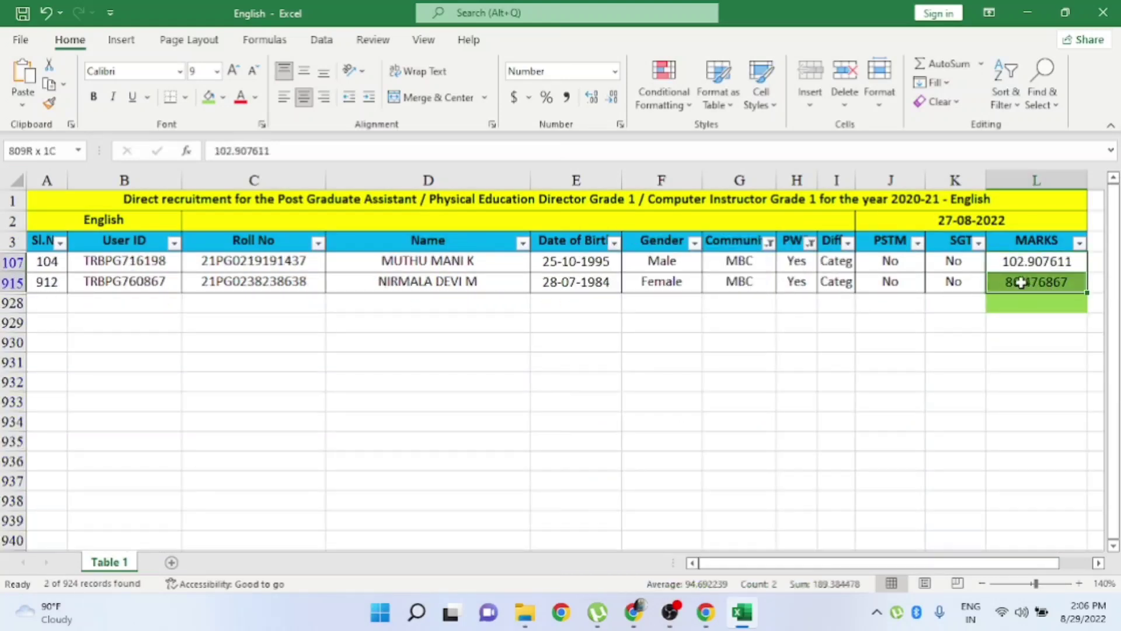
{"action": "left_click", "coordinate": [889, 264]}
Include the No value in the PWD filter again so that all MBC candidates are listed
{"action": "left_click", "coordinate": [810, 242]}
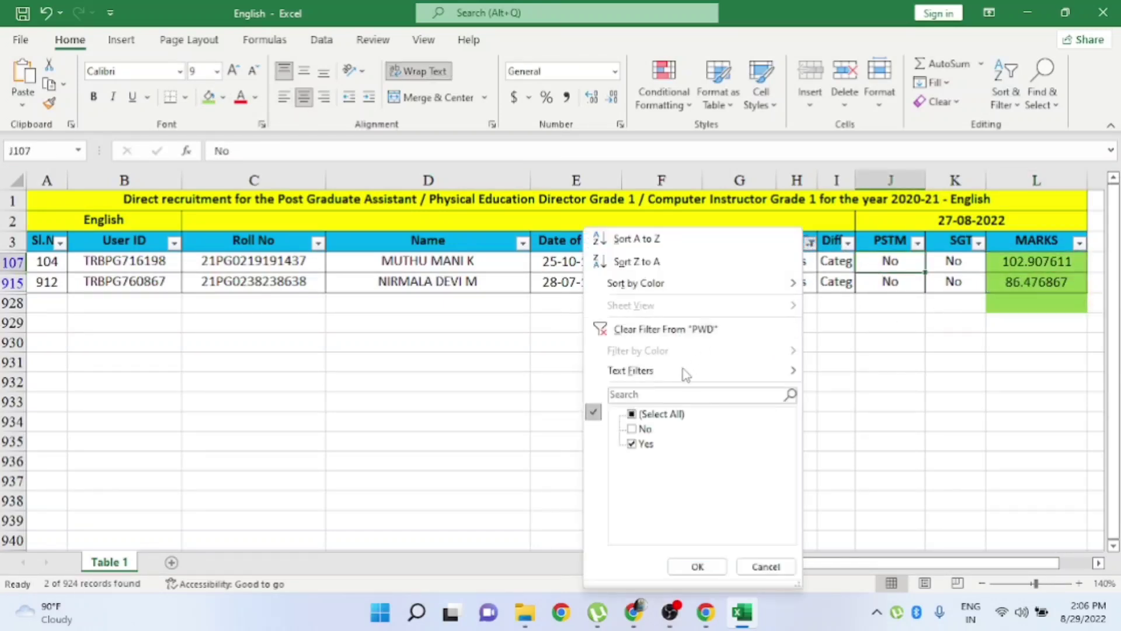
{"action": "left_click", "coordinate": [633, 429]}
{"action": "left_click", "coordinate": [697, 566]}
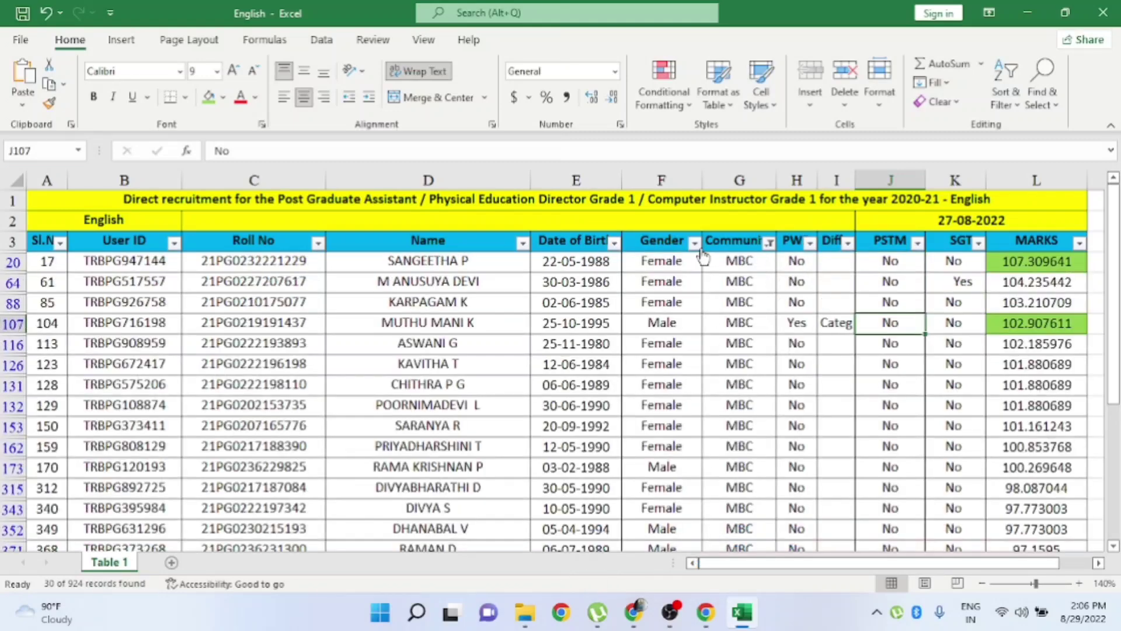
Filter the Community column to MBC (V) only and look through the marks from the highest downwards
{"action": "left_click", "coordinate": [770, 243]}
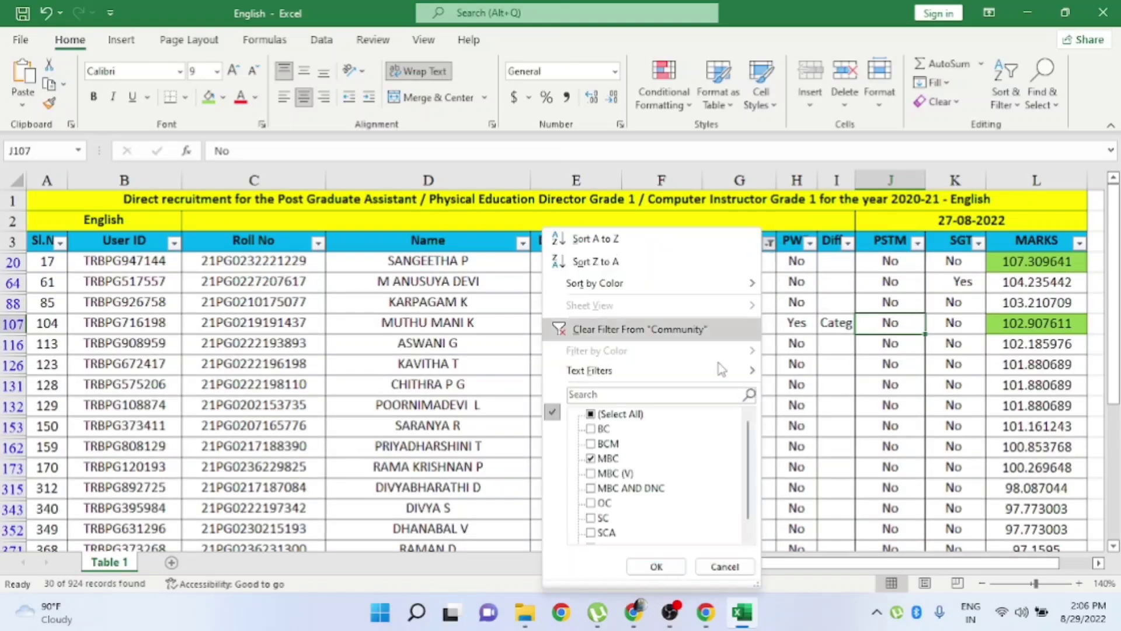
{"action": "left_click", "coordinate": [591, 458]}
{"action": "left_click", "coordinate": [591, 473]}
{"action": "left_click", "coordinate": [656, 566]}
{"action": "left_click", "coordinate": [1012, 264]}
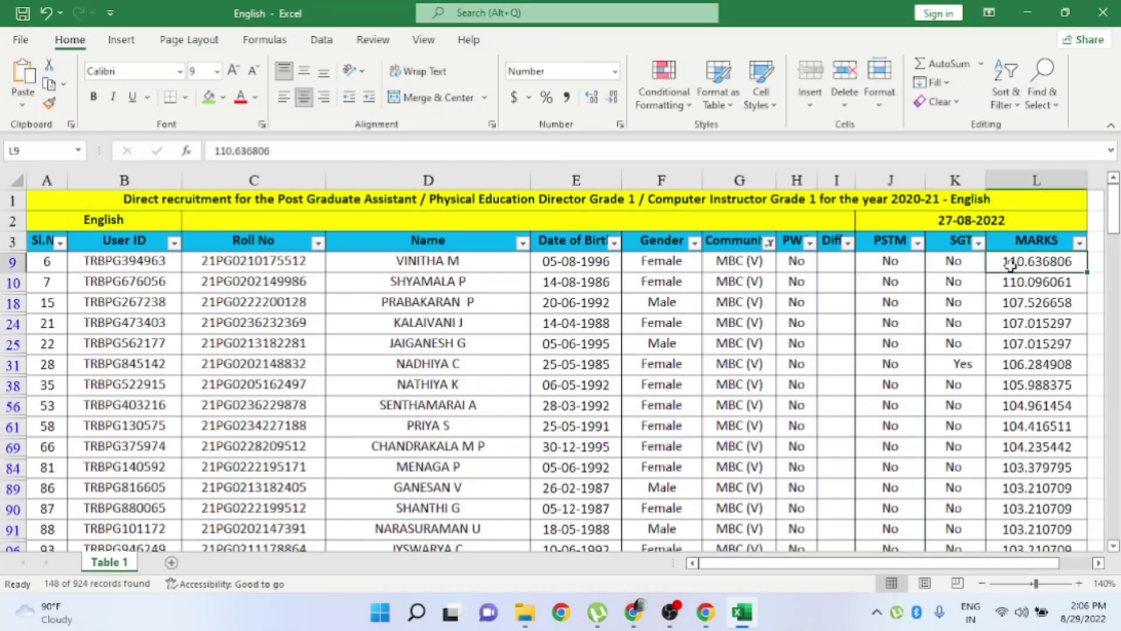
{"action": "scroll", "coordinate": [1082, 302], "scroll_direction": "down", "scroll_amount": 4}
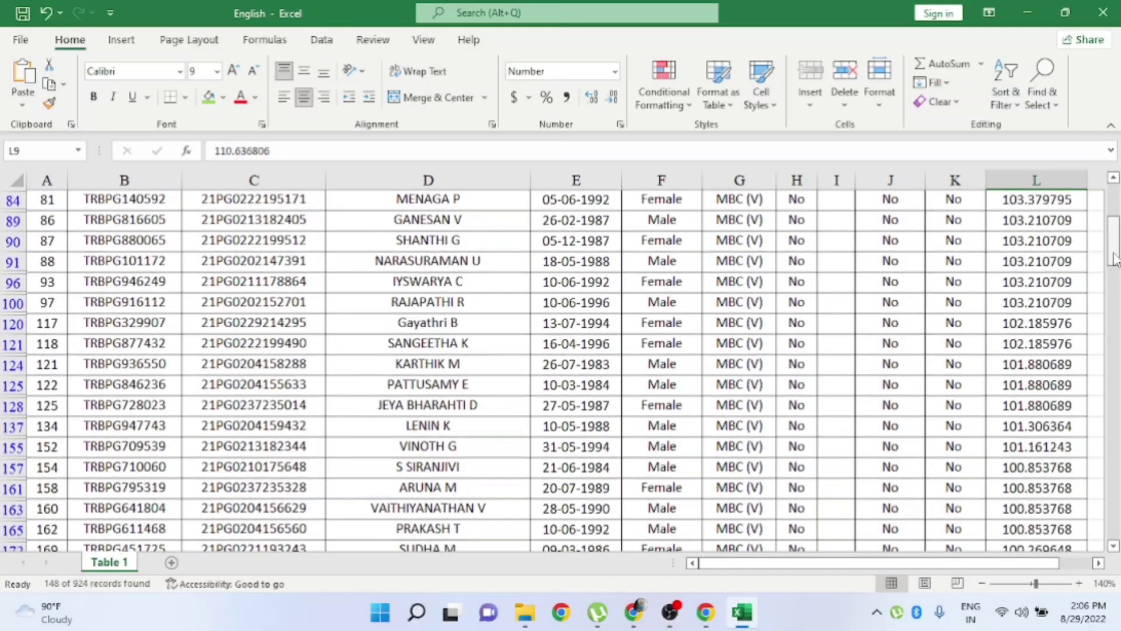
{"action": "left_click_drag", "start_coordinate": [1116, 257], "coordinate": [1114, 231]}
Filter the Community column to MBC AND DNC only and examine the highest and lowest marks
{"action": "left_click", "coordinate": [768, 242]}
{"action": "left_click", "coordinate": [608, 458]}
{"action": "left_click", "coordinate": [602, 474]}
{"action": "left_click", "coordinate": [599, 459]}
{"action": "left_click", "coordinate": [607, 490]}
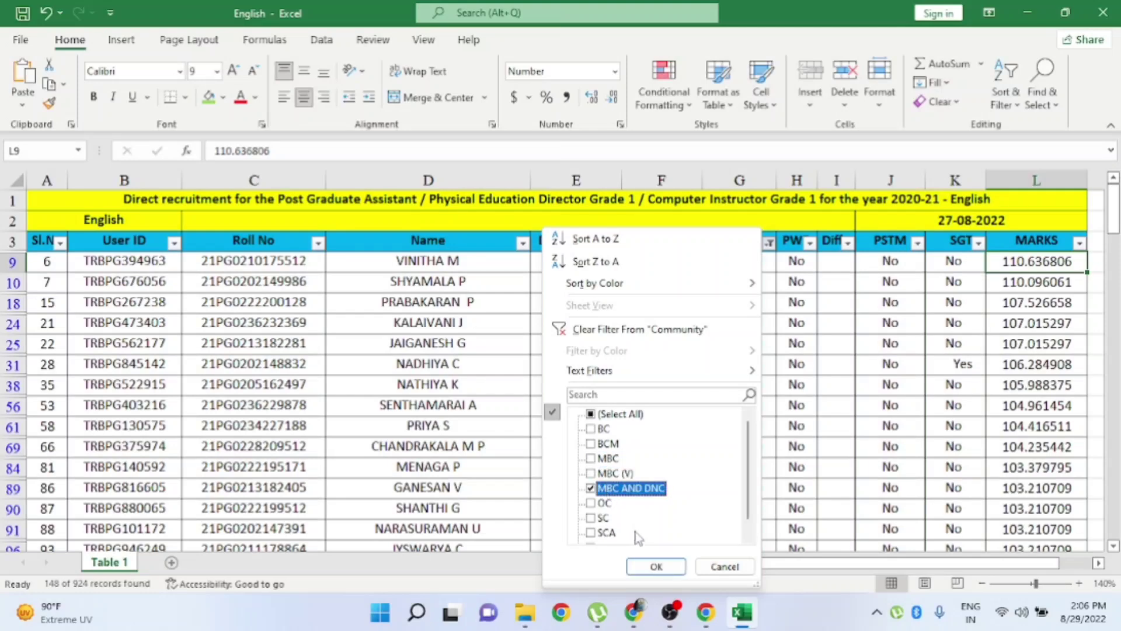
{"action": "left_click", "coordinate": [656, 566]}
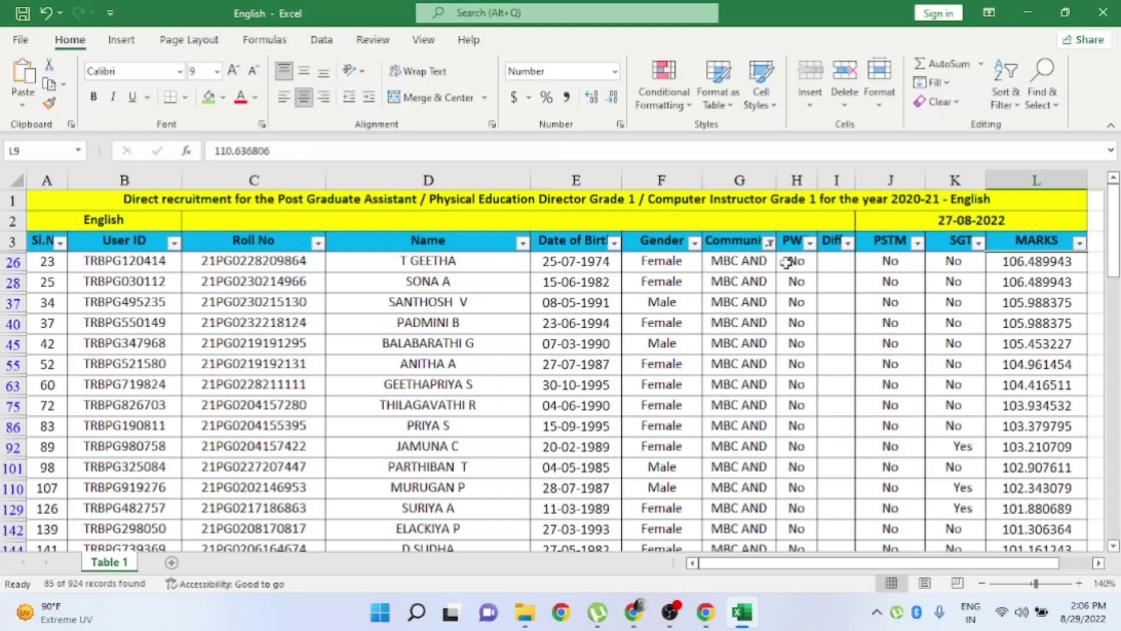
{"action": "left_click", "coordinate": [1035, 261]}
{"action": "scroll", "coordinate": [1046, 280], "scroll_direction": "down", "scroll_amount": 5}
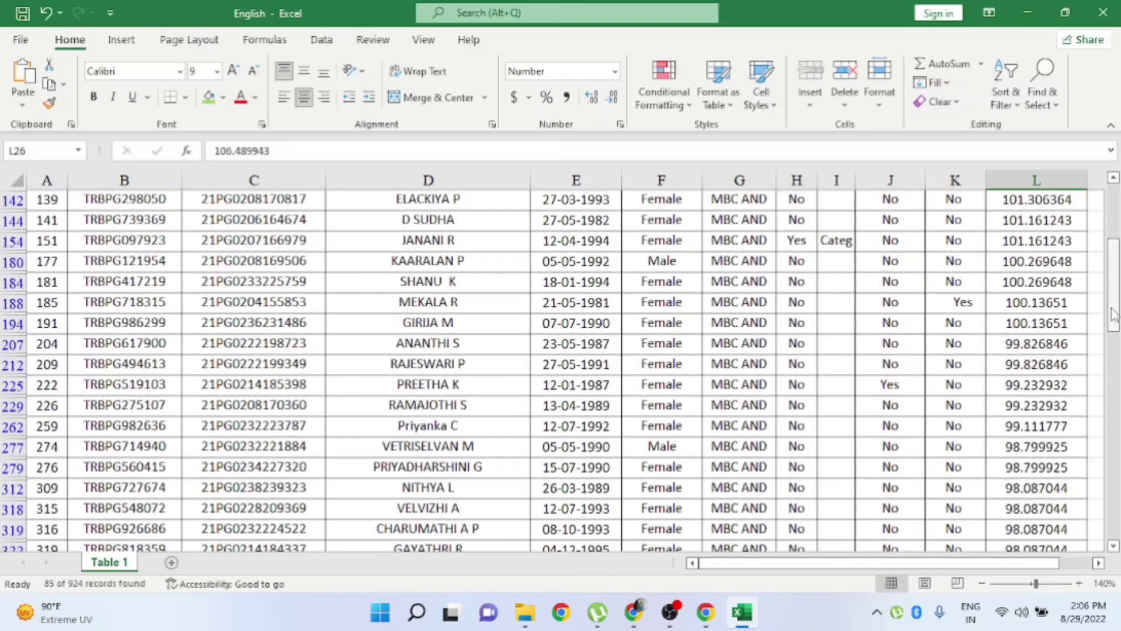
{"action": "left_click_drag", "start_coordinate": [1114, 285], "coordinate": [1104, 234]}
{"action": "left_click", "coordinate": [1003, 514]}
Filter the Community column to SC only and check the first and last marks in the list
{"action": "left_click", "coordinate": [771, 243]}
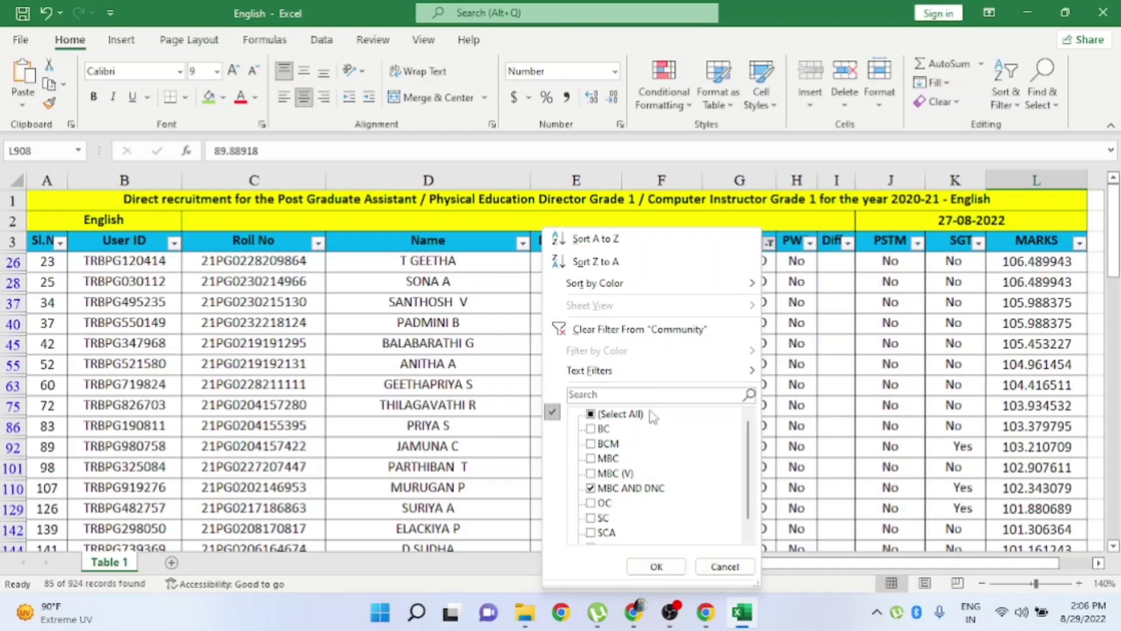
{"action": "left_click", "coordinate": [616, 489]}
{"action": "left_click", "coordinate": [605, 519]}
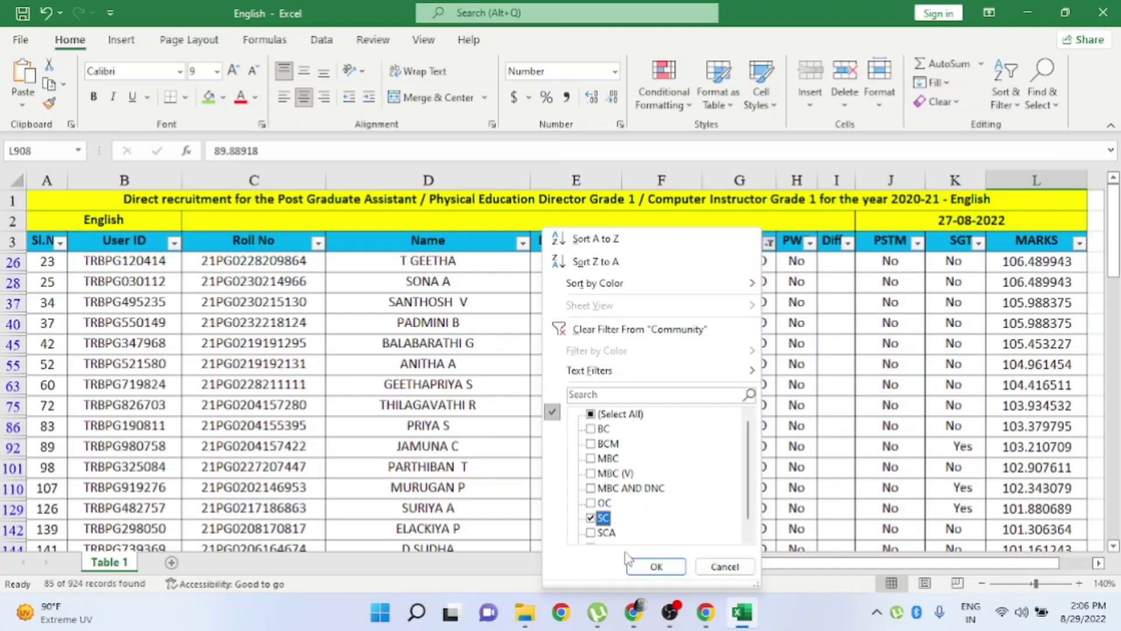
{"action": "left_click", "coordinate": [655, 566]}
{"action": "left_click", "coordinate": [1048, 267]}
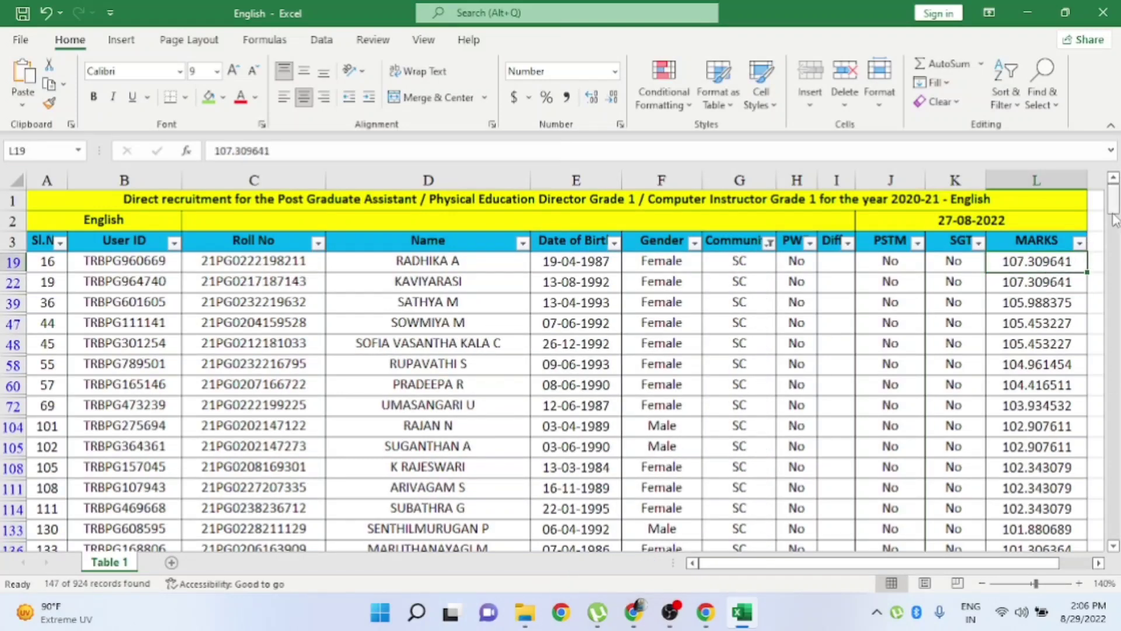
{"action": "key", "text": "ctrl+Down"}
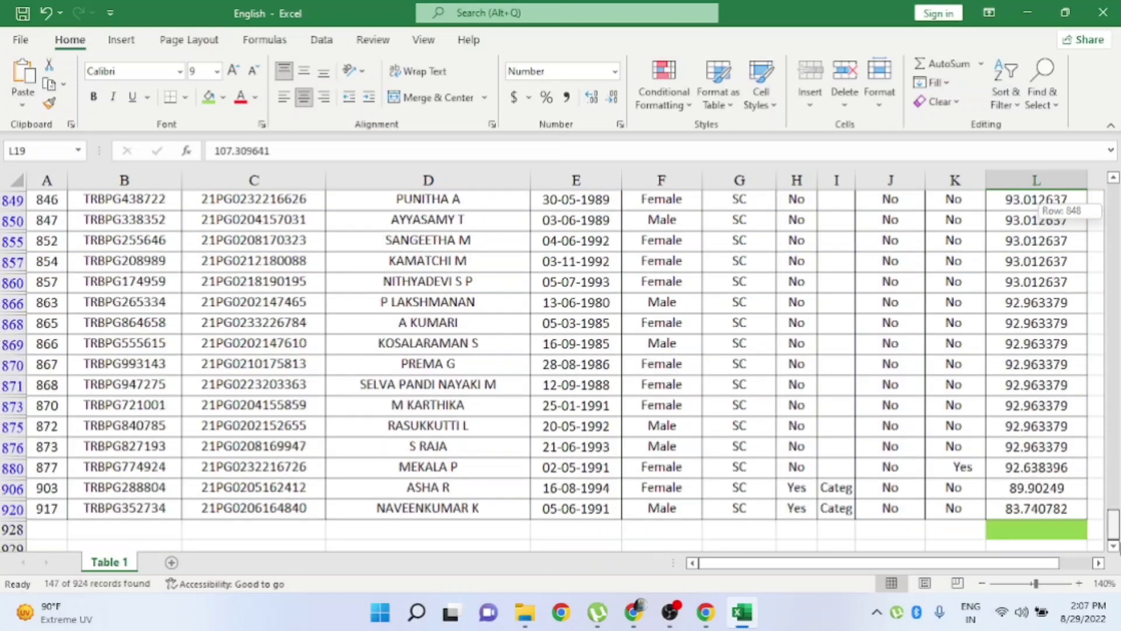
{"action": "left_click_drag", "start_coordinate": [1114, 526], "coordinate": [1114, 198]}
Filter the Community column to SCA only and check the highest and lowest marks in the list
{"action": "left_click", "coordinate": [769, 242]}
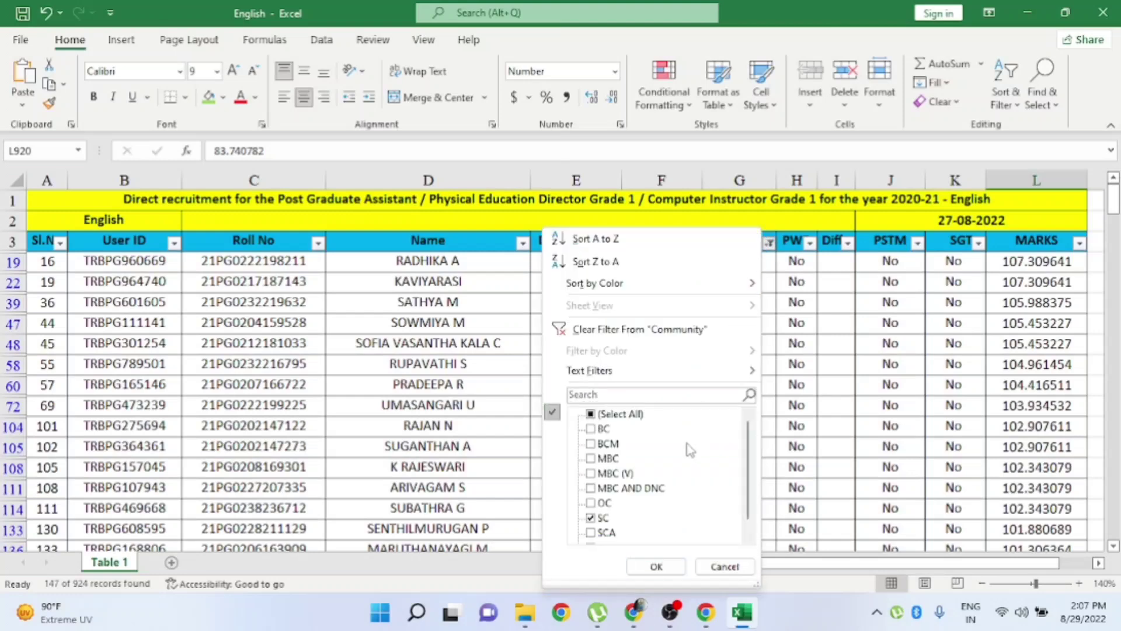
{"action": "left_click", "coordinate": [605, 515]}
{"action": "left_click", "coordinate": [606, 532]}
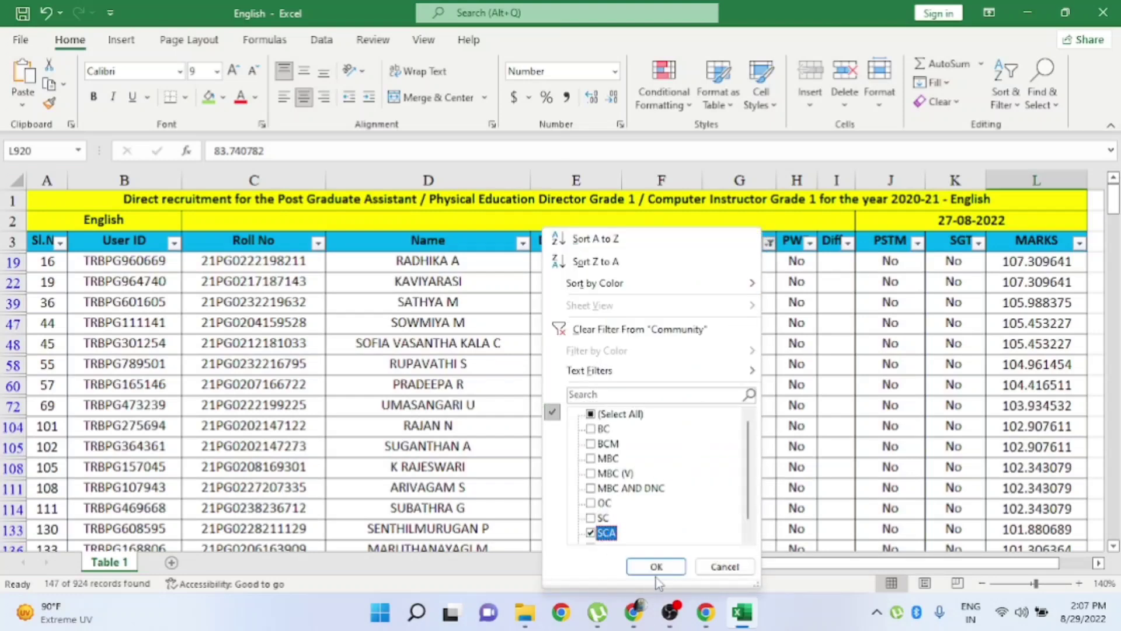
{"action": "left_click", "coordinate": [660, 566]}
{"action": "left_click", "coordinate": [1034, 266]}
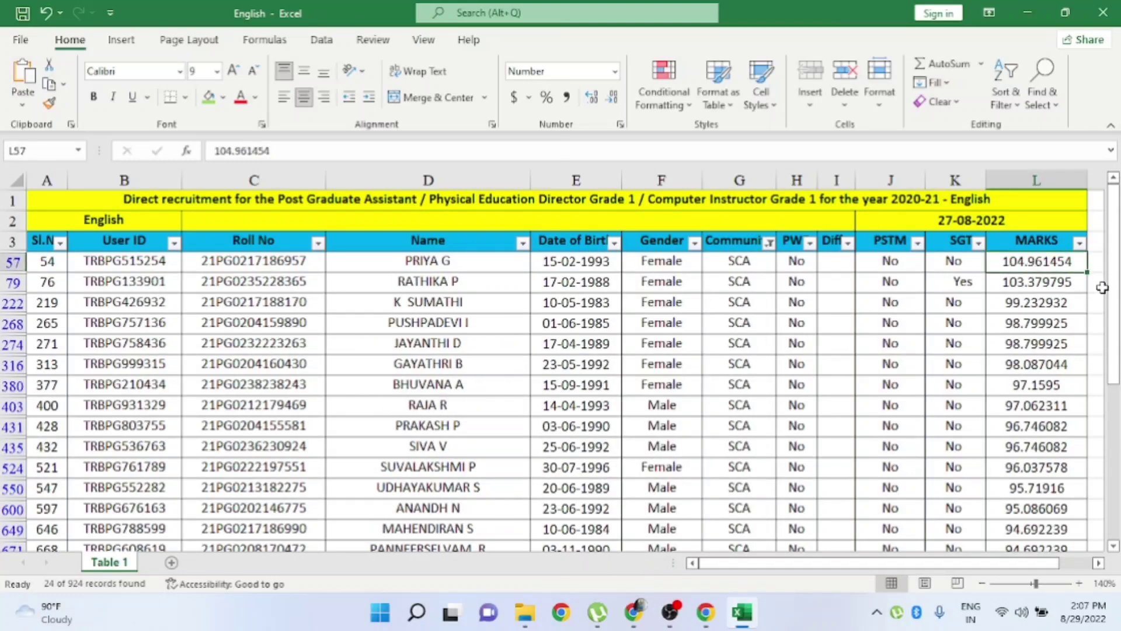
{"action": "left_click_drag", "start_coordinate": [1112, 295], "coordinate": [1106, 532]}
{"action": "left_click", "coordinate": [1009, 505]}
{"action": "scroll", "coordinate": [756, 255], "scroll_direction": "up", "scroll_amount": 4}
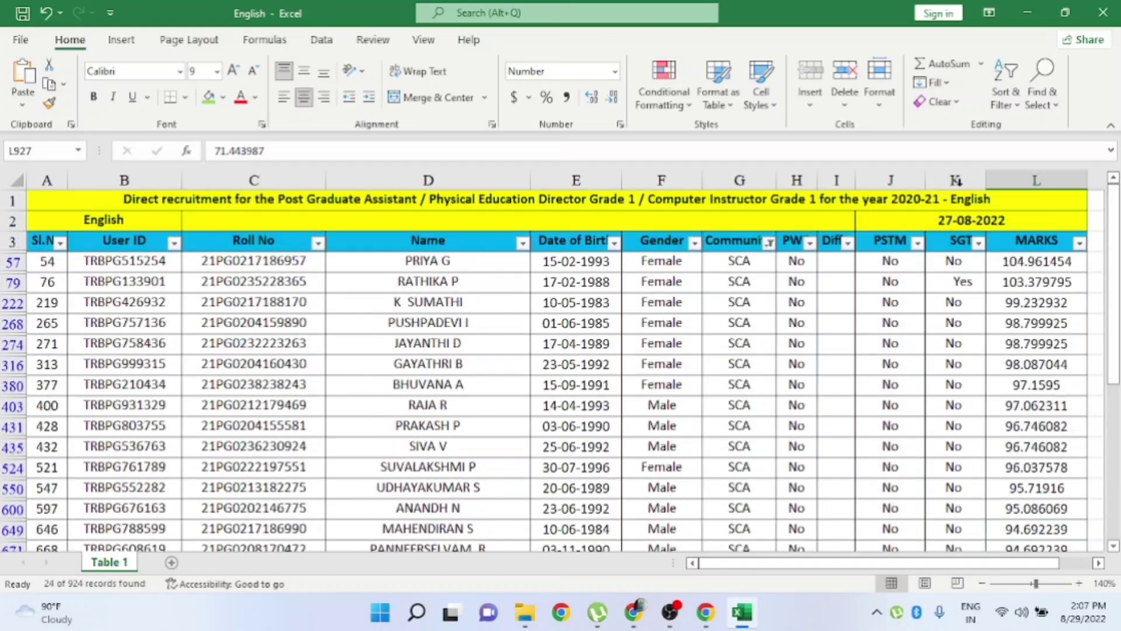
Filter the Community column to ST only and review the candidates' marks and PWD status
{"action": "left_click", "coordinate": [769, 243]}
{"action": "scroll", "coordinate": [624, 506], "scroll_direction": "down", "scroll_amount": 1}
{"action": "left_click", "coordinate": [605, 518]}
{"action": "left_click", "coordinate": [601, 532]}
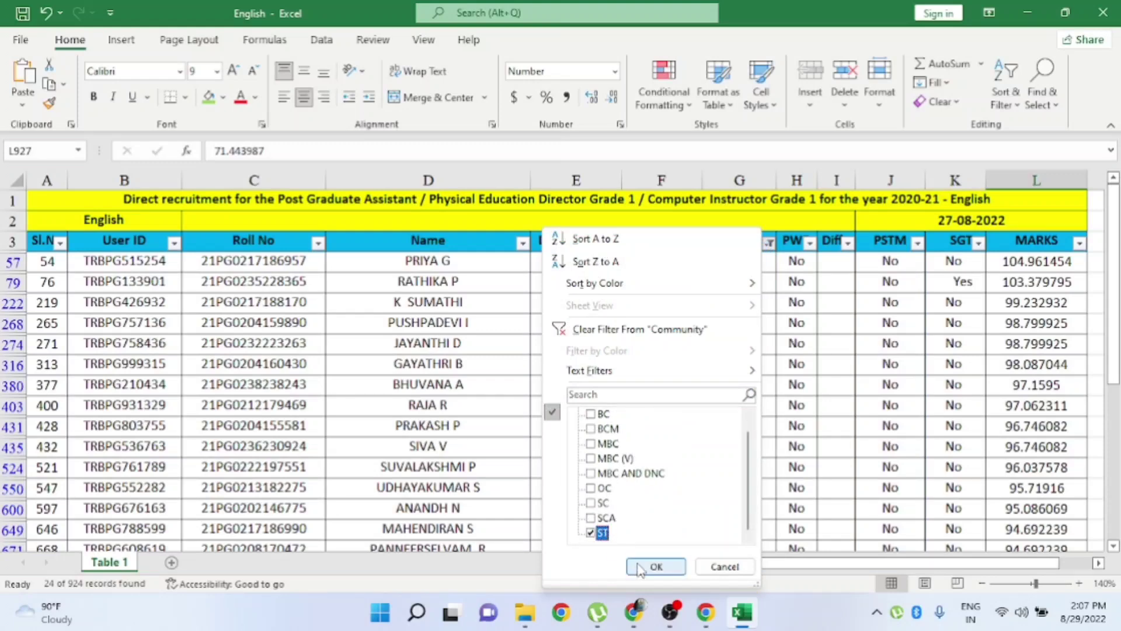
{"action": "left_click", "coordinate": [657, 567]}
{"action": "left_click_drag", "start_coordinate": [1020, 259], "coordinate": [1037, 399]}
{"action": "left_click", "coordinate": [796, 343]}
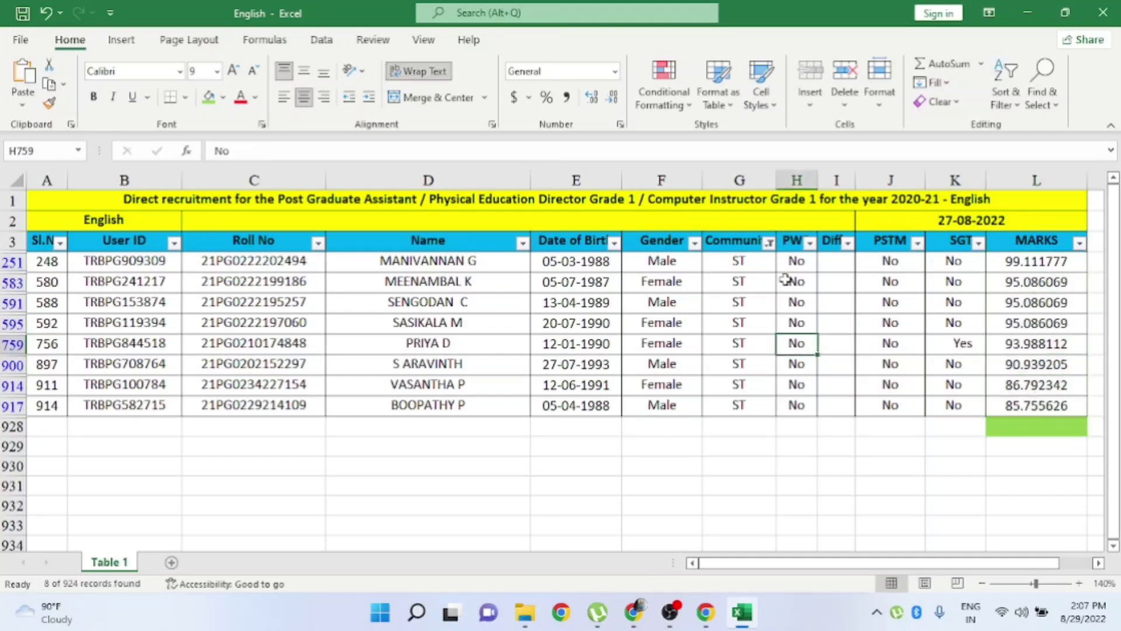
Select all communities in the Community filter and limit the PWD column to Yes
{"action": "left_click", "coordinate": [769, 243]}
{"action": "left_click", "coordinate": [607, 415]}
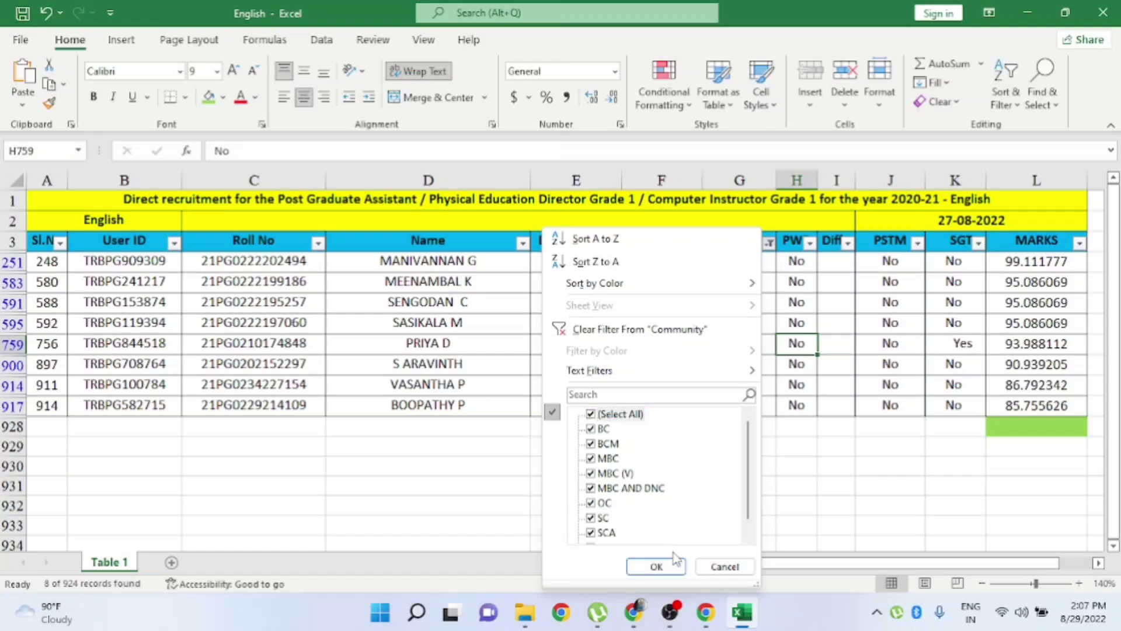
{"action": "left_click", "coordinate": [656, 566]}
{"action": "left_click", "coordinate": [809, 242]}
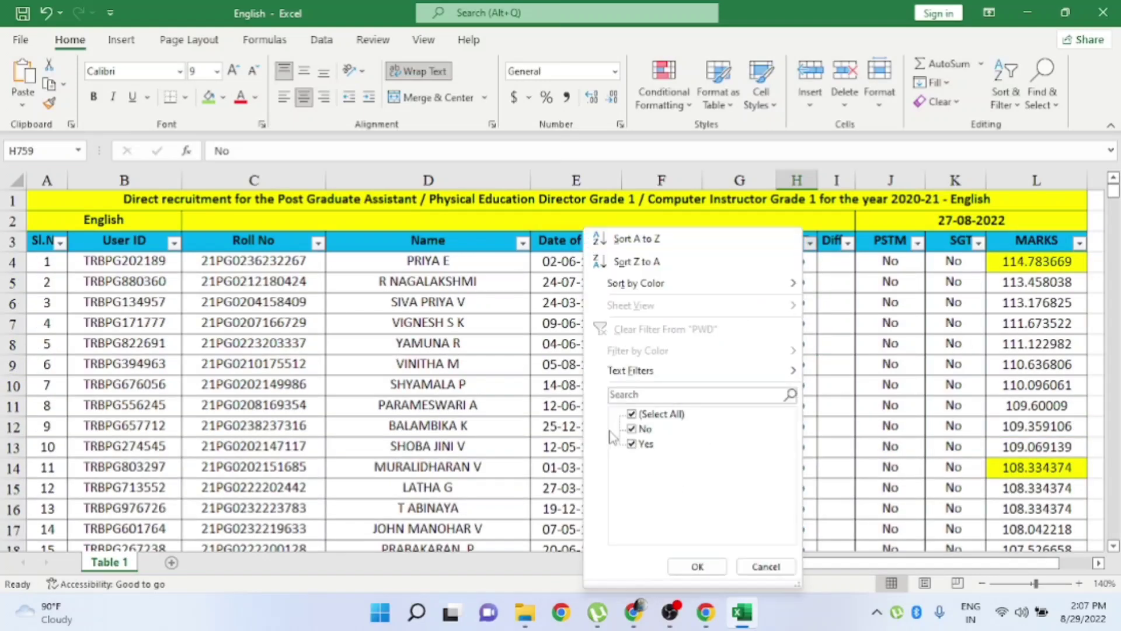
{"action": "left_click", "coordinate": [630, 431]}
{"action": "left_click", "coordinate": [632, 429]}
{"action": "left_click", "coordinate": [697, 567]}
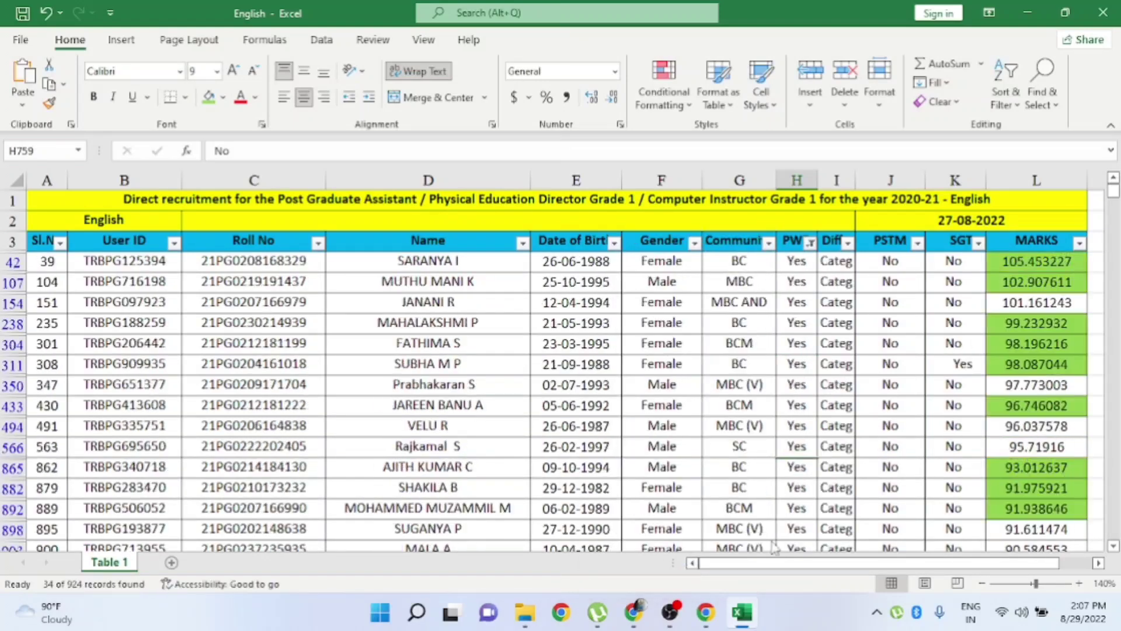
Fill the marks of all listed PWD candidates, from the first row to the last, light green
{"action": "scroll", "coordinate": [1045, 287], "scroll_direction": "down", "scroll_amount": 2}
{"action": "scroll", "coordinate": [1017, 292], "scroll_direction": "up", "scroll_amount": 2}
{"action": "left_click_drag", "start_coordinate": [1018, 221], "coordinate": [1038, 504]}
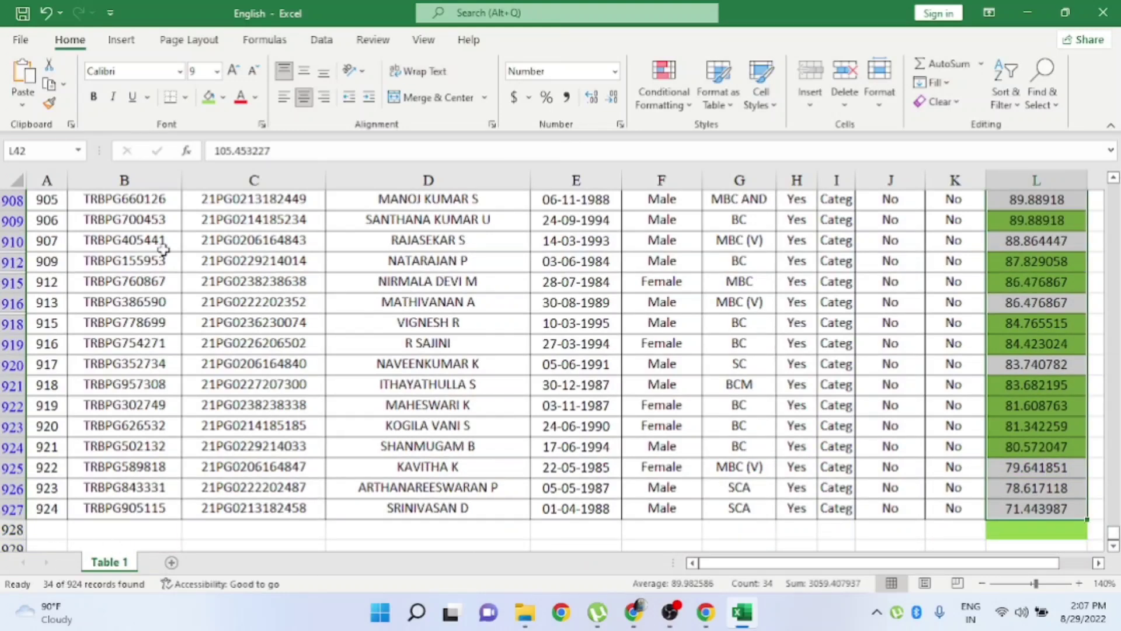
{"action": "key", "text": "ctrl+BackSpace"}
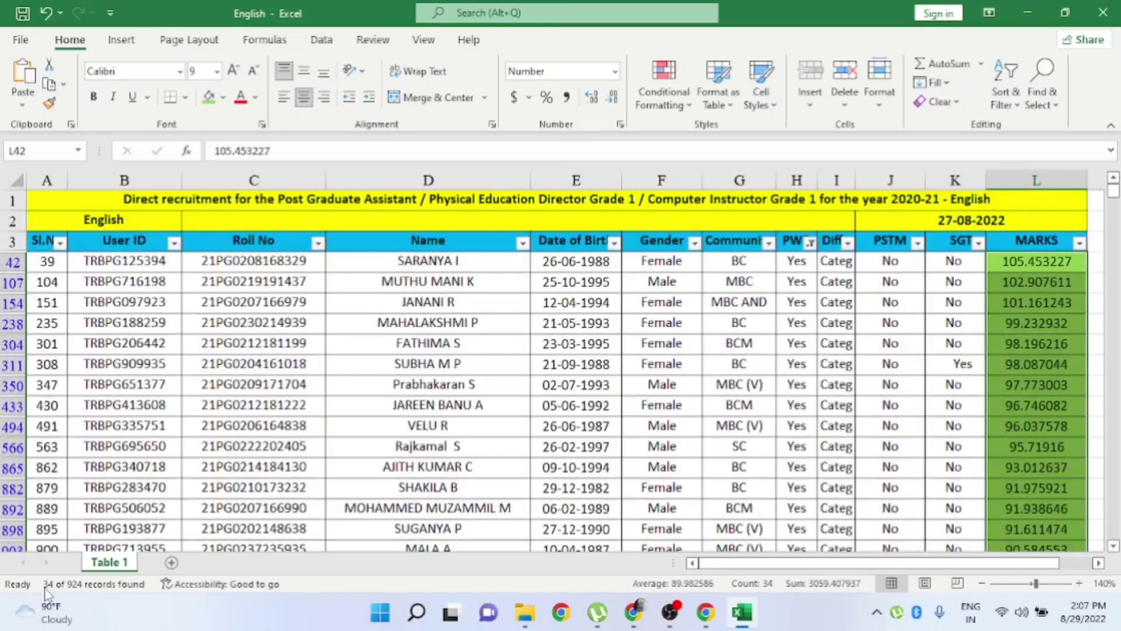
{"action": "left_click_drag", "start_coordinate": [1025, 264], "coordinate": [1028, 313]}
{"action": "left_click_drag", "start_coordinate": [1069, 628], "coordinate": [1068, 490]}
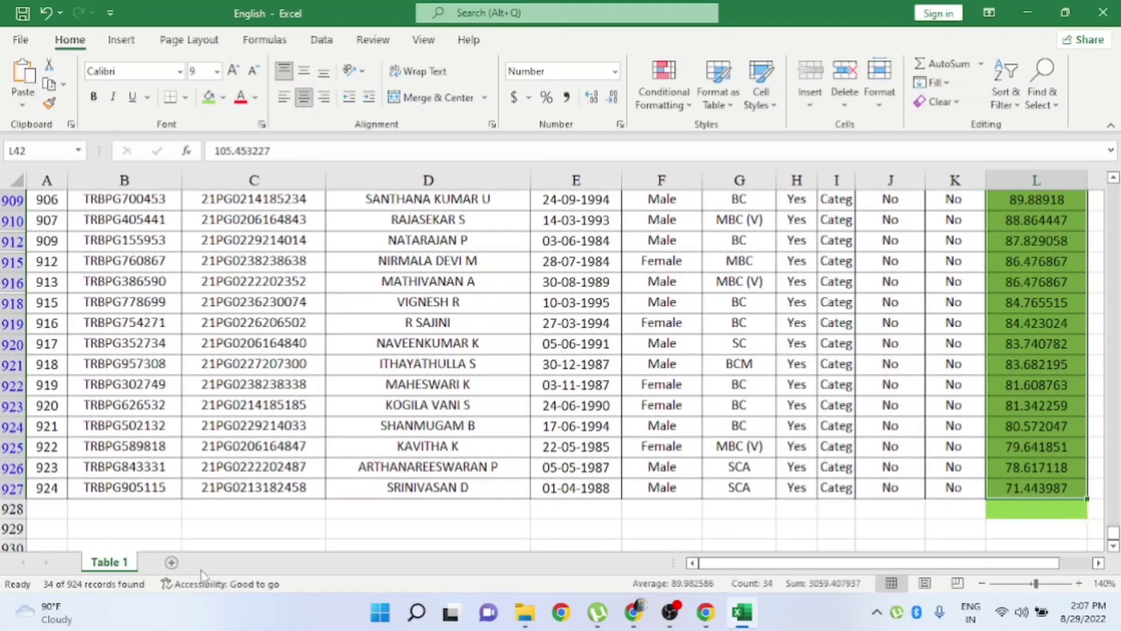
{"action": "scroll", "coordinate": [525, 351], "scroll_direction": "up", "scroll_amount": 6}
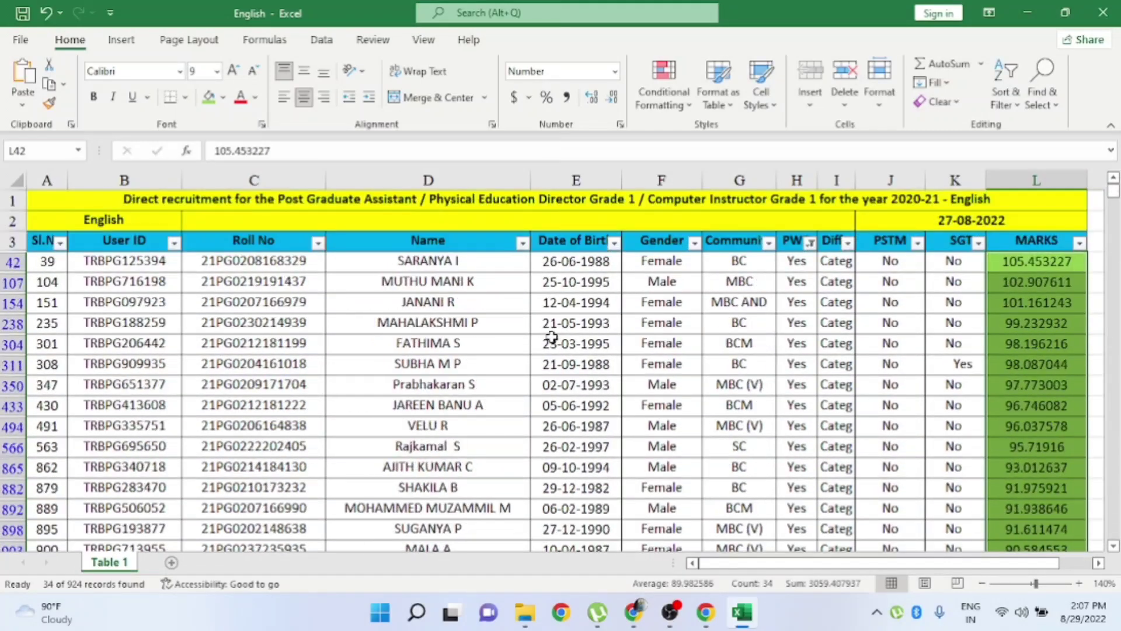
{"action": "left_click", "coordinate": [670, 613]}
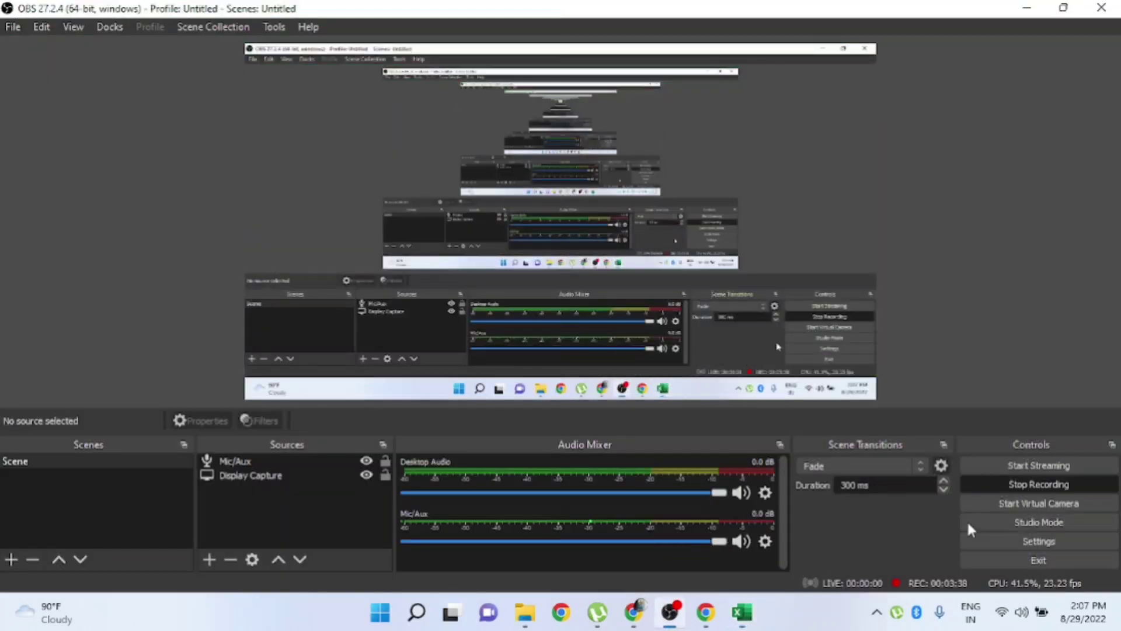
{"action": "left_click", "coordinate": [1033, 486]}
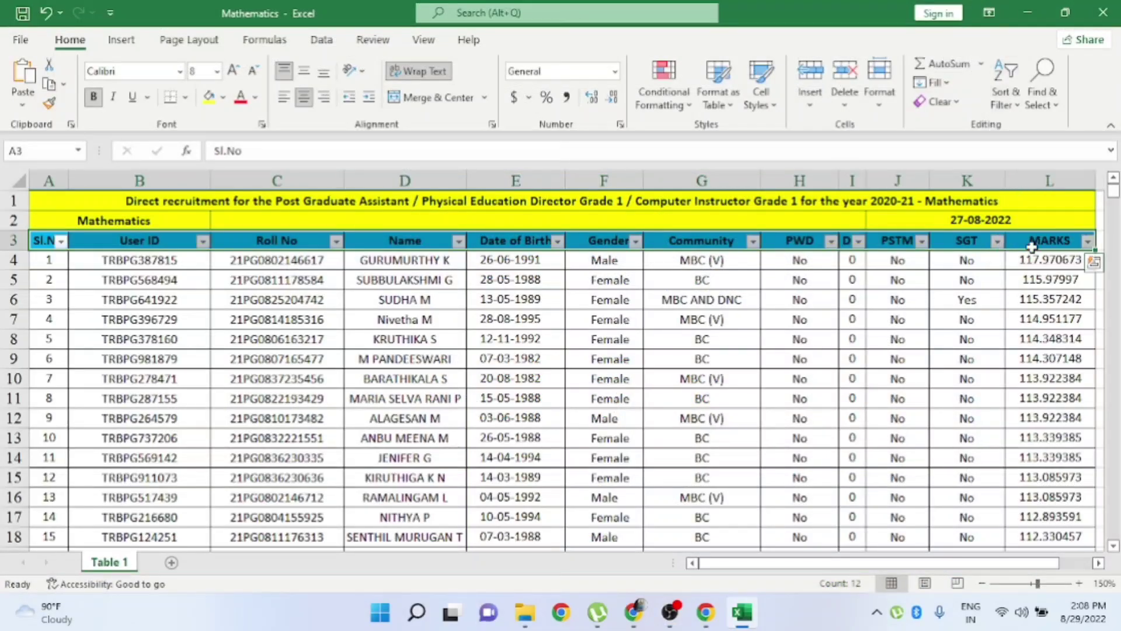
Filter the Community column to OC only
{"action": "left_click", "coordinate": [753, 240]}
{"action": "left_click", "coordinate": [604, 413]}
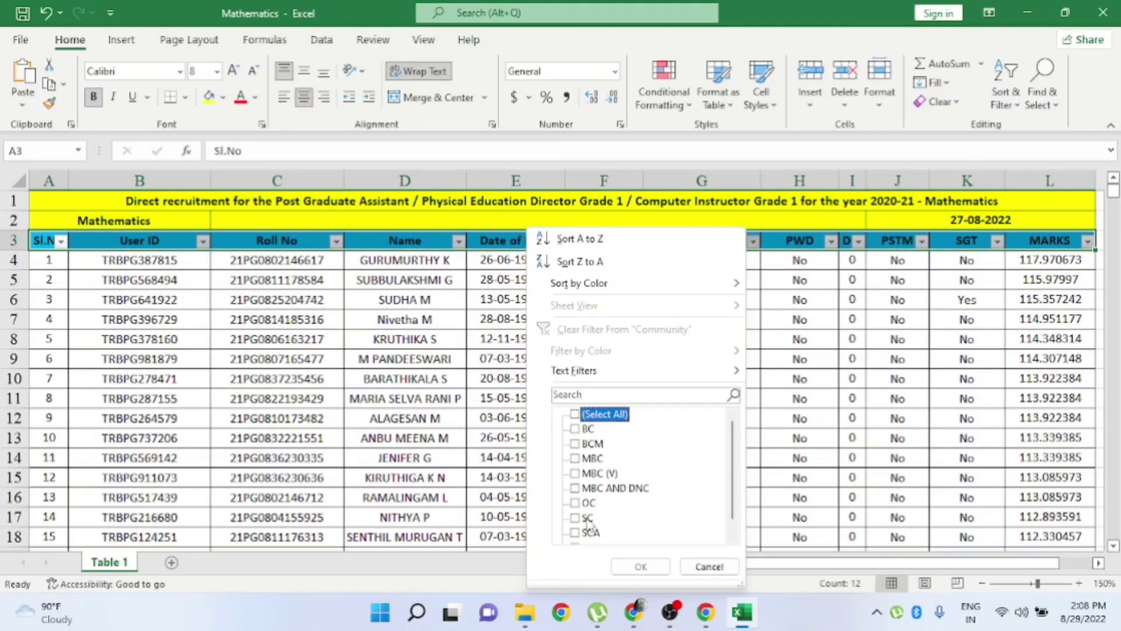
{"action": "left_click", "coordinate": [576, 503]}
{"action": "left_click", "coordinate": [641, 566]}
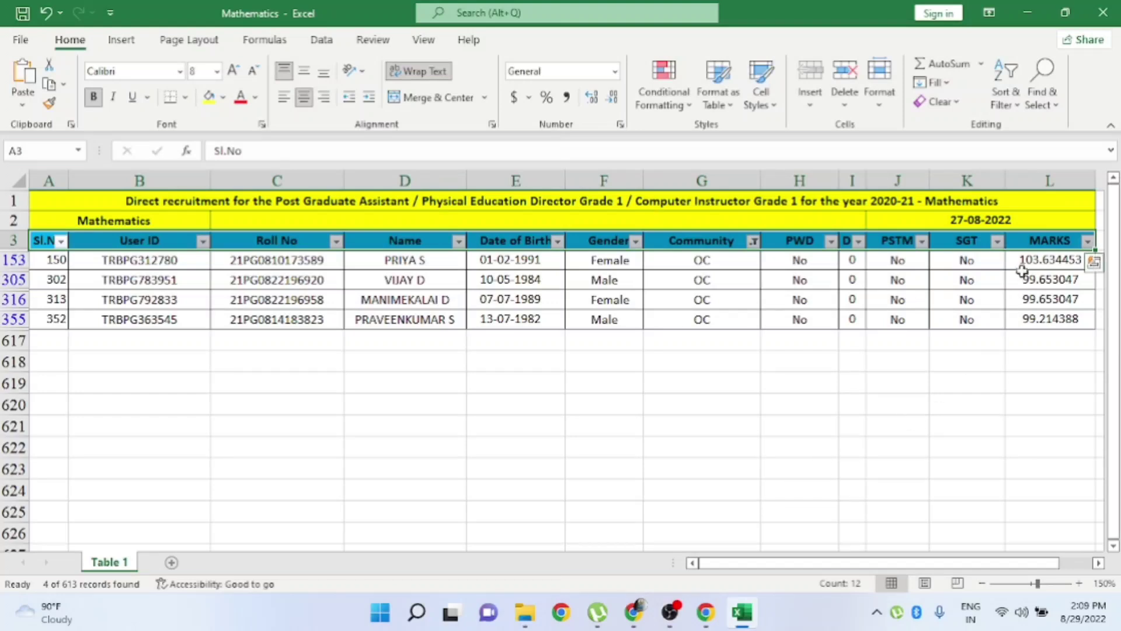
Fill the marks of all listed OC candidates yellow
{"action": "left_click_drag", "start_coordinate": [1017, 262], "coordinate": [1045, 319]}
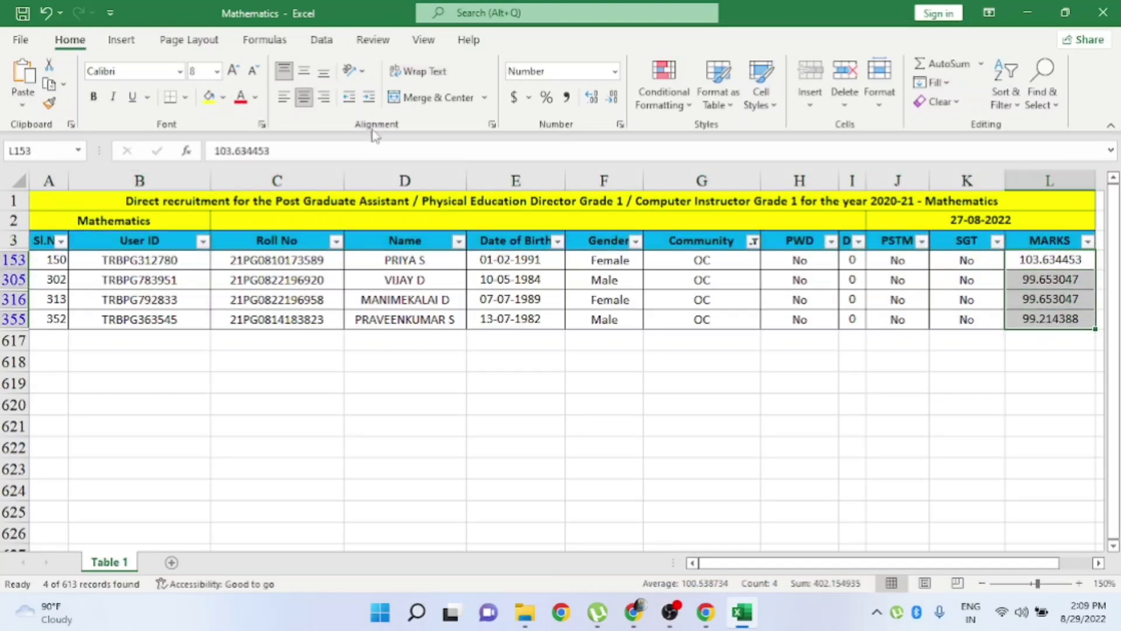
{"action": "left_click", "coordinate": [209, 97]}
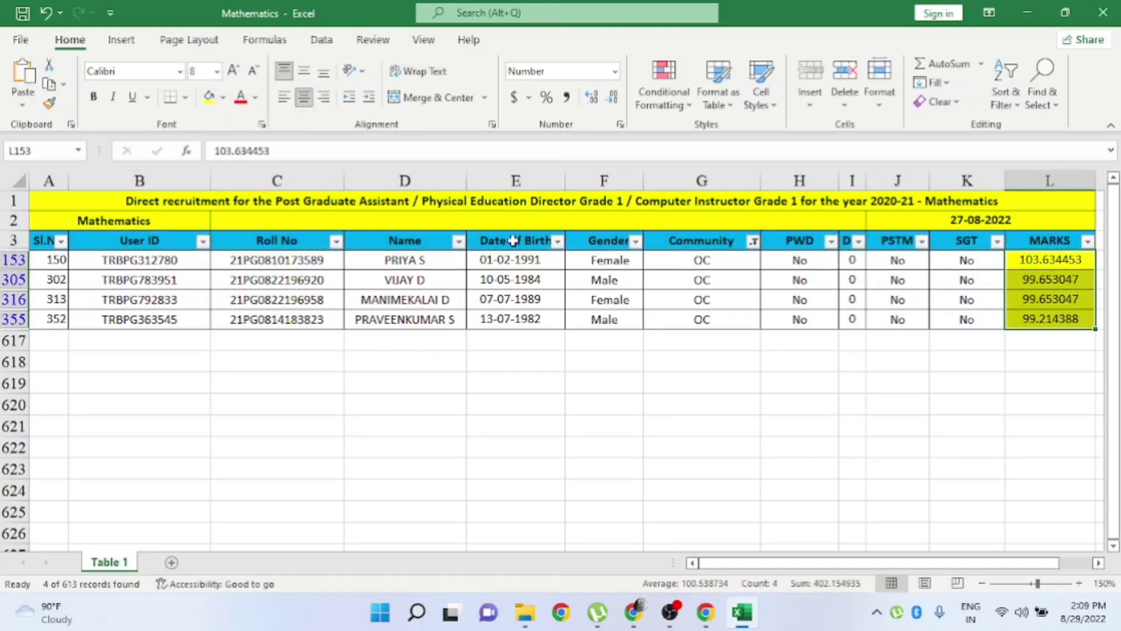
{"action": "left_click", "coordinate": [810, 299]}
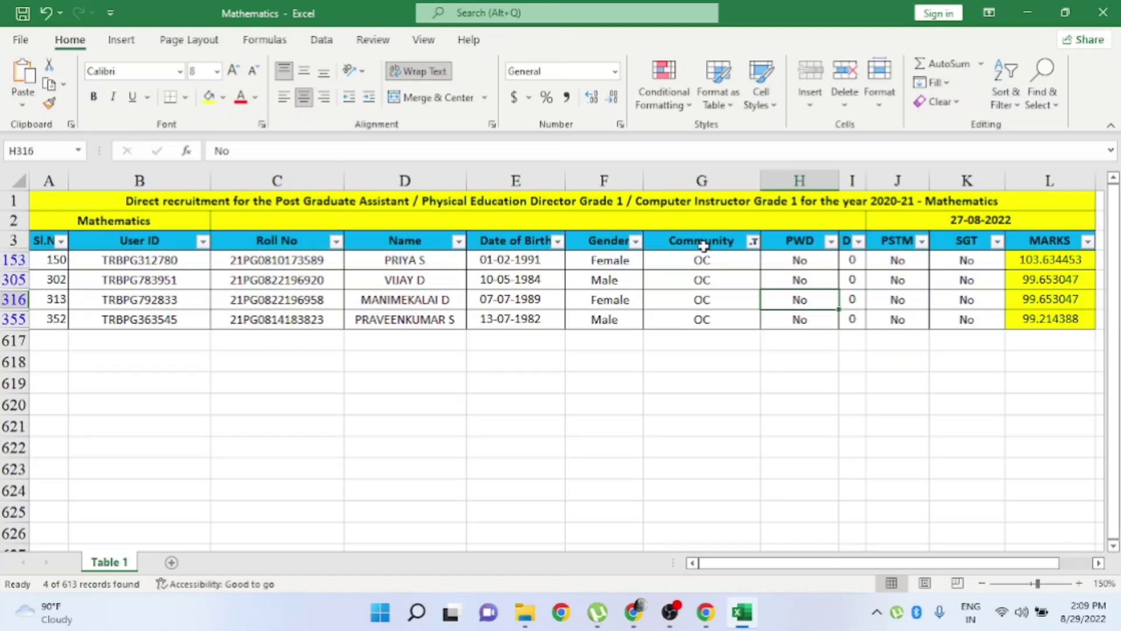
Check which PSTM filter values exist for the OC candidates and leave the filter unchanged
{"action": "left_click", "coordinate": [754, 241]}
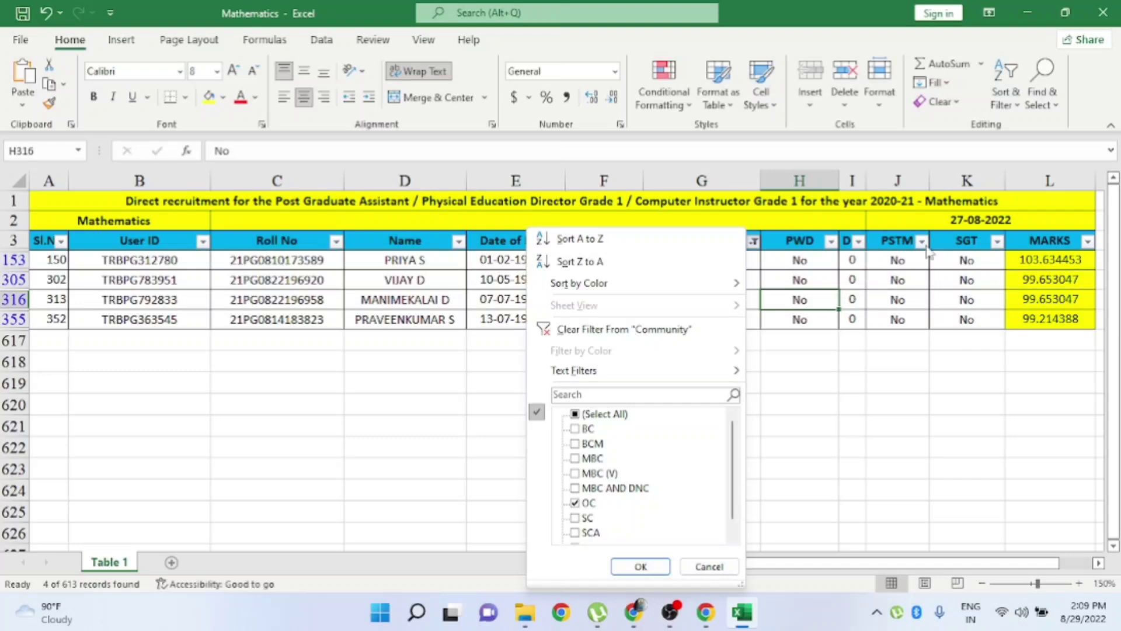
{"action": "left_click", "coordinate": [922, 241]}
{"action": "left_click", "coordinate": [922, 241]}
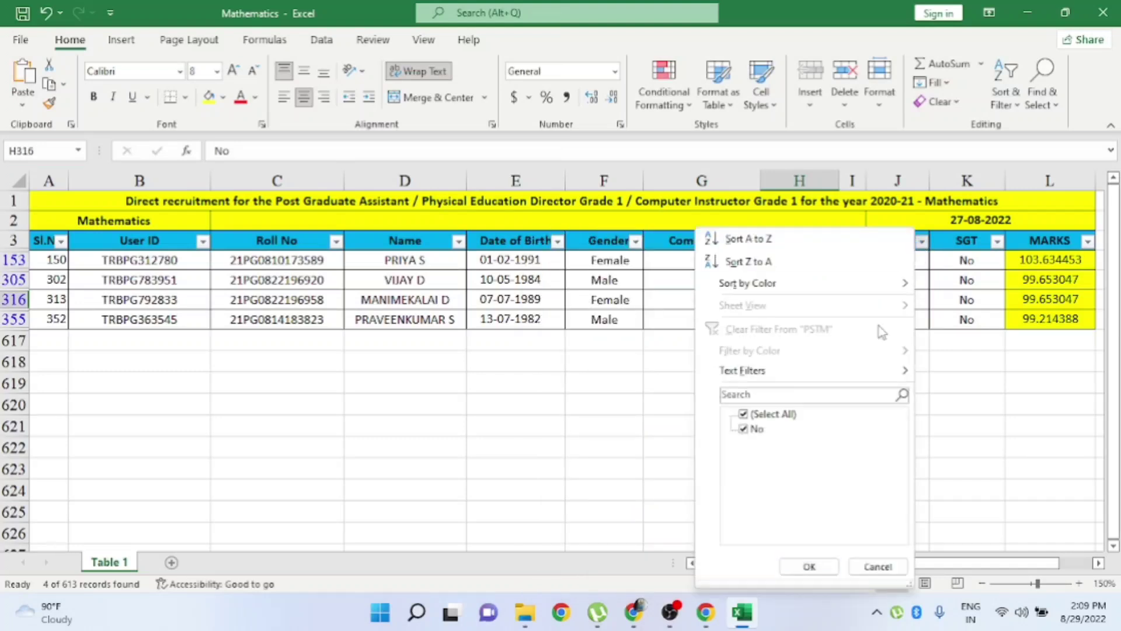
{"action": "left_click", "coordinate": [870, 565]}
Change the Community filter to show BC only
{"action": "left_click", "coordinate": [755, 242]}
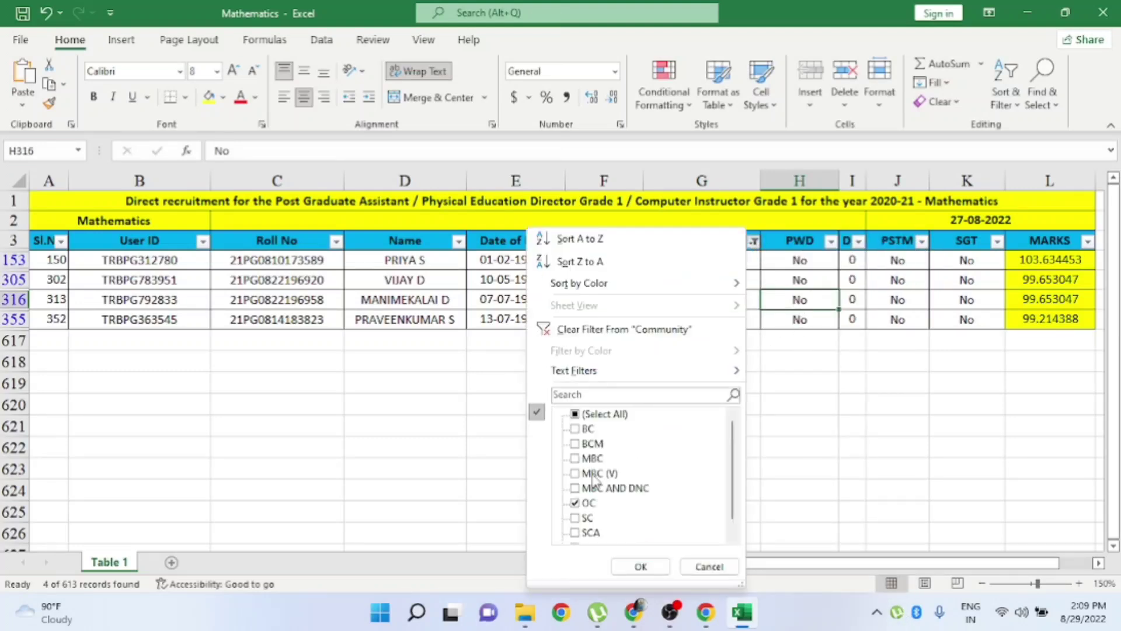
{"action": "left_click", "coordinate": [579, 503]}
{"action": "left_click", "coordinate": [584, 430]}
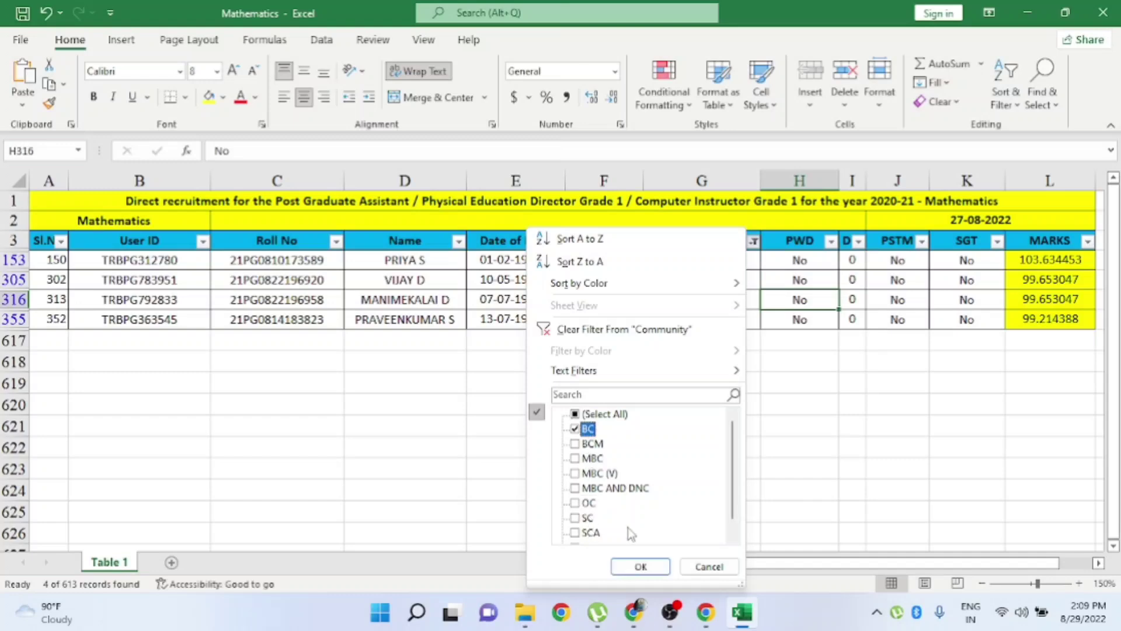
{"action": "left_click", "coordinate": [641, 566]}
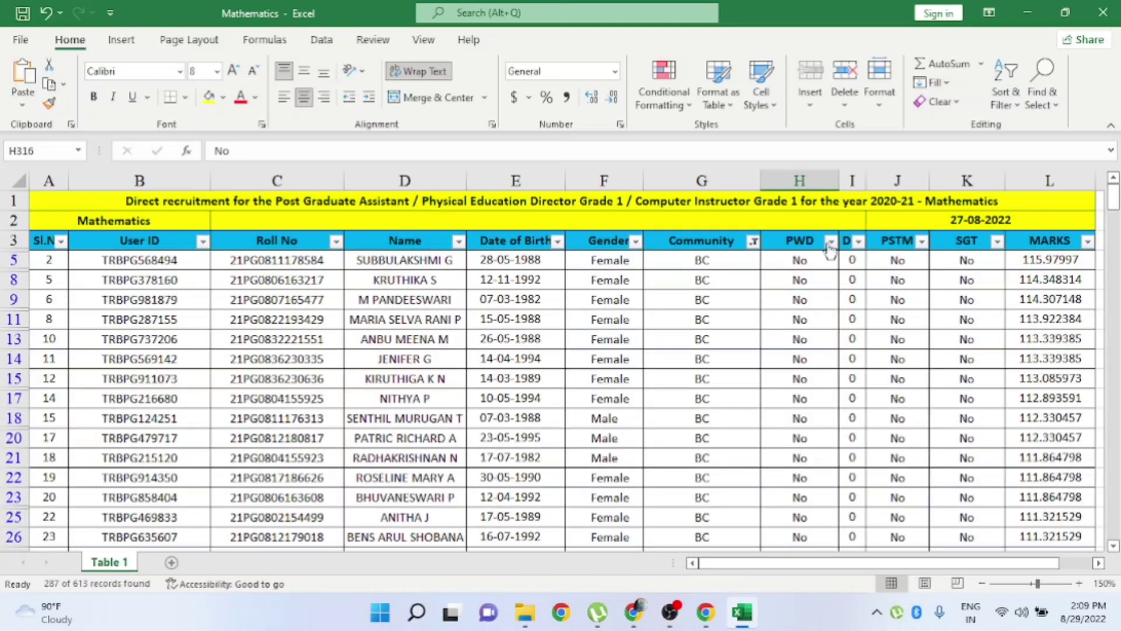
Limit the PSTM column to Yes and fill the marks of all listed BC candidates yellow
{"action": "left_click", "coordinate": [922, 241]}
{"action": "left_click", "coordinate": [755, 430]}
{"action": "left_click", "coordinate": [808, 566]}
{"action": "left_click_drag", "start_coordinate": [1025, 260], "coordinate": [1051, 536]}
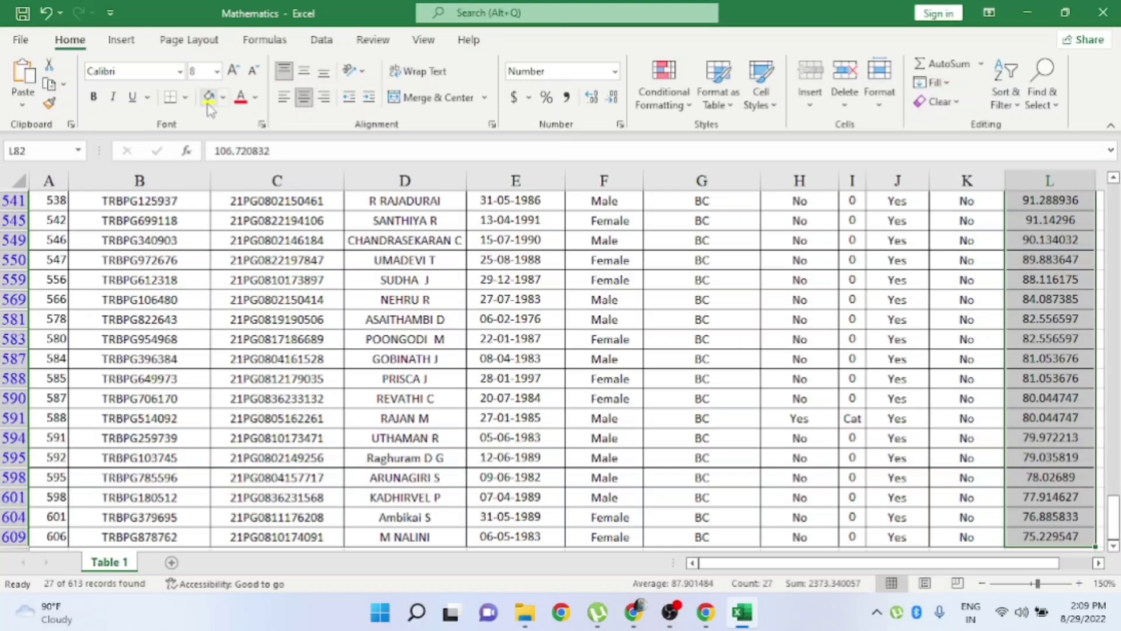
{"action": "scroll", "coordinate": [1046, 374], "scroll_direction": "up", "scroll_amount": 4}
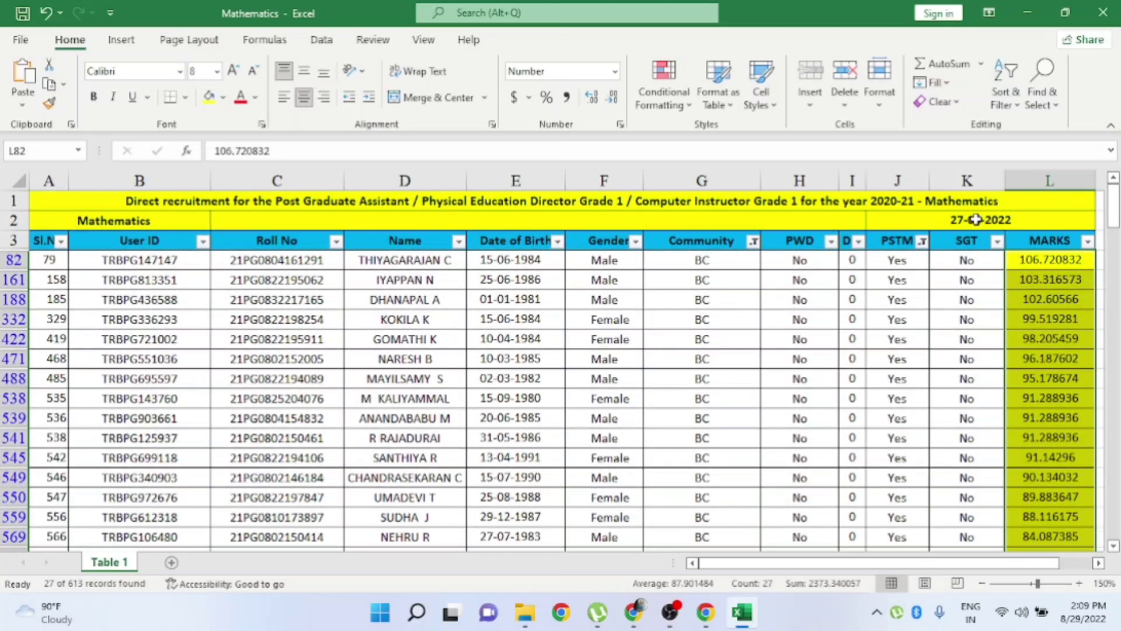
Limit the PWD column to Yes to review PWD candidates among the BC PSTM rows, and restore all PWD values
{"action": "left_click", "coordinate": [831, 241]}
{"action": "left_click", "coordinate": [666, 429]}
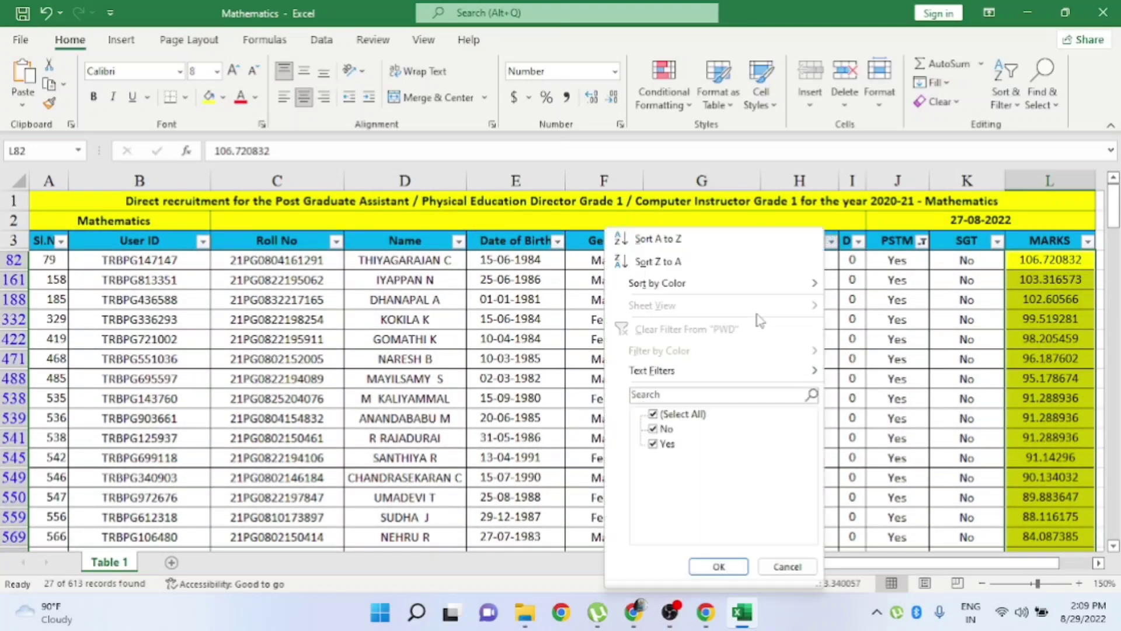
{"action": "left_click", "coordinate": [718, 567]}
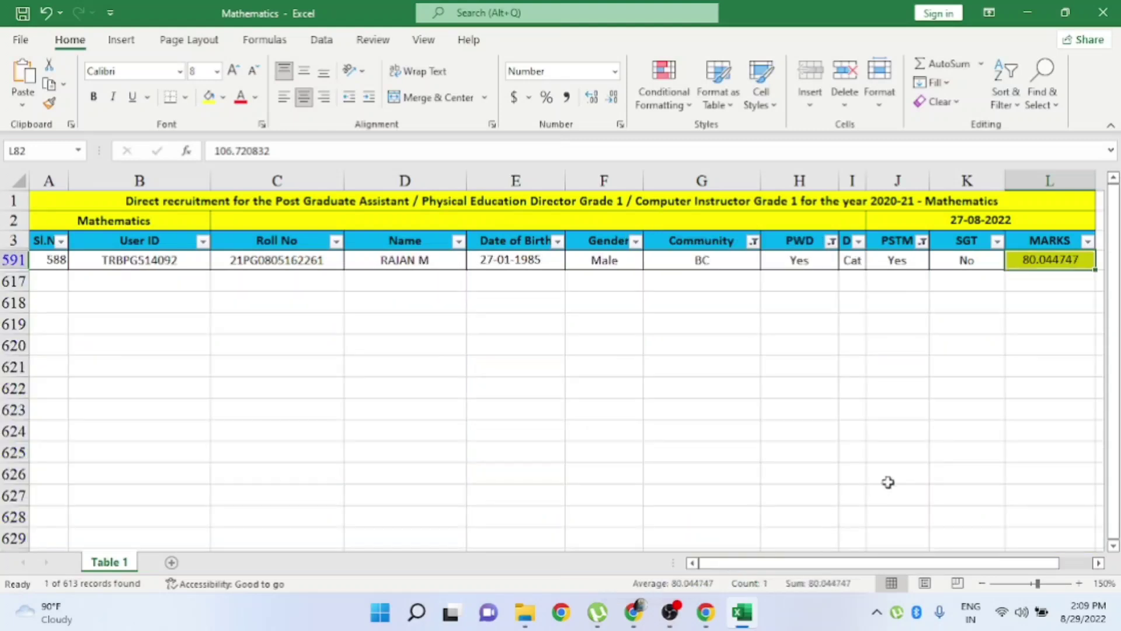
{"action": "left_click", "coordinate": [830, 240]}
{"action": "left_click", "coordinate": [677, 413]}
{"action": "left_click", "coordinate": [718, 567]}
Select all values in the PSTM filter to list every BC candidate again
{"action": "left_click", "coordinate": [922, 240]}
{"action": "left_click", "coordinate": [765, 414]}
{"action": "left_click", "coordinate": [765, 445]}
{"action": "left_click", "coordinate": [818, 566]}
Filter the Community column to BCM only and check the highest and lowest marks in the list
{"action": "left_click", "coordinate": [754, 241]}
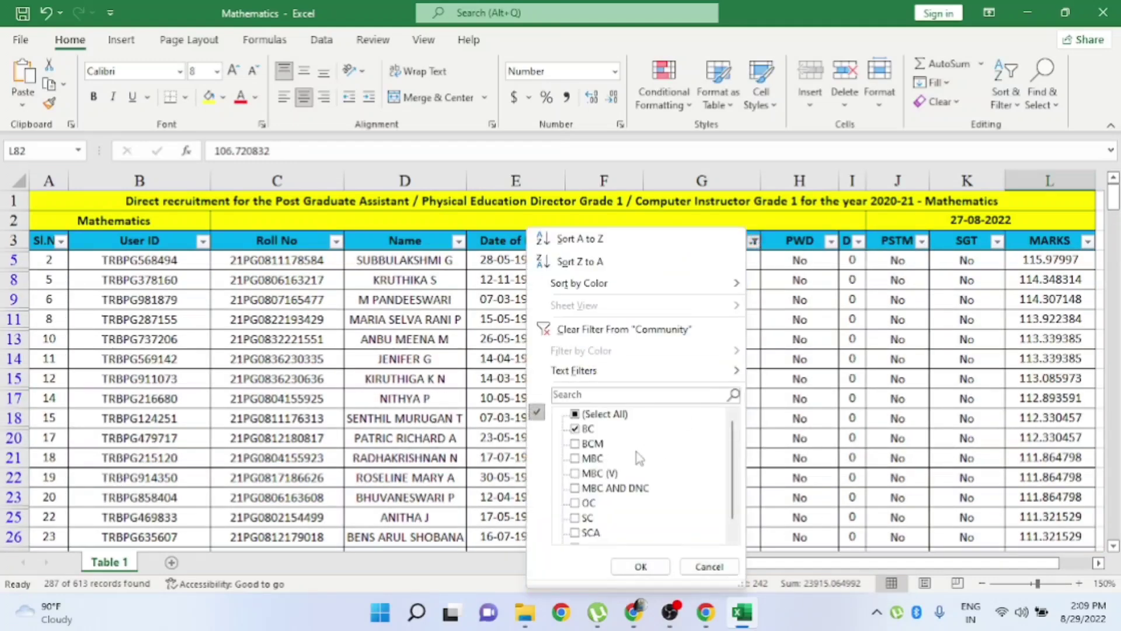
{"action": "left_click", "coordinate": [586, 430]}
{"action": "left_click", "coordinate": [590, 443]}
{"action": "left_click", "coordinate": [641, 567]}
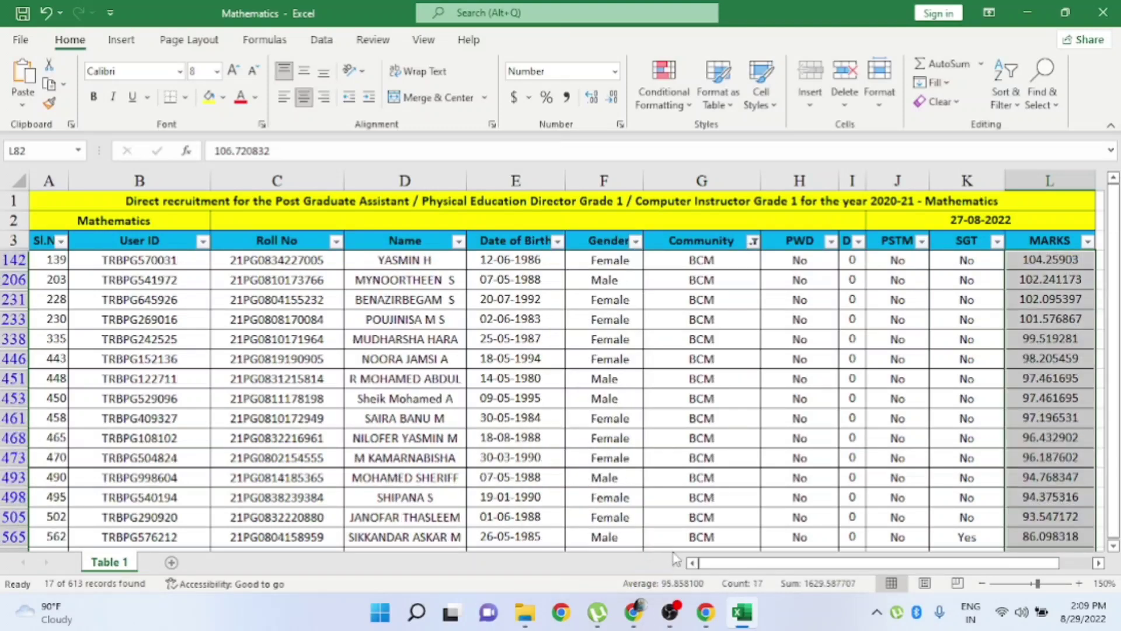
{"action": "left_click", "coordinate": [1025, 258]}
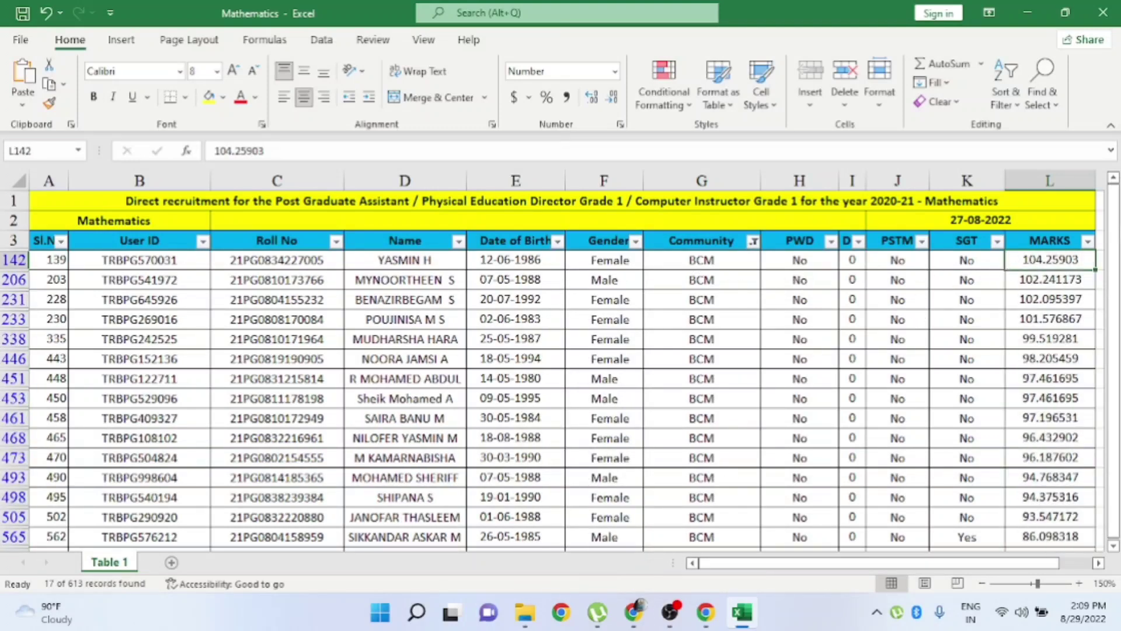
{"action": "scroll", "coordinate": [1053, 537], "scroll_direction": "down", "scroll_amount": 1}
{"action": "left_click", "coordinate": [1053, 536]}
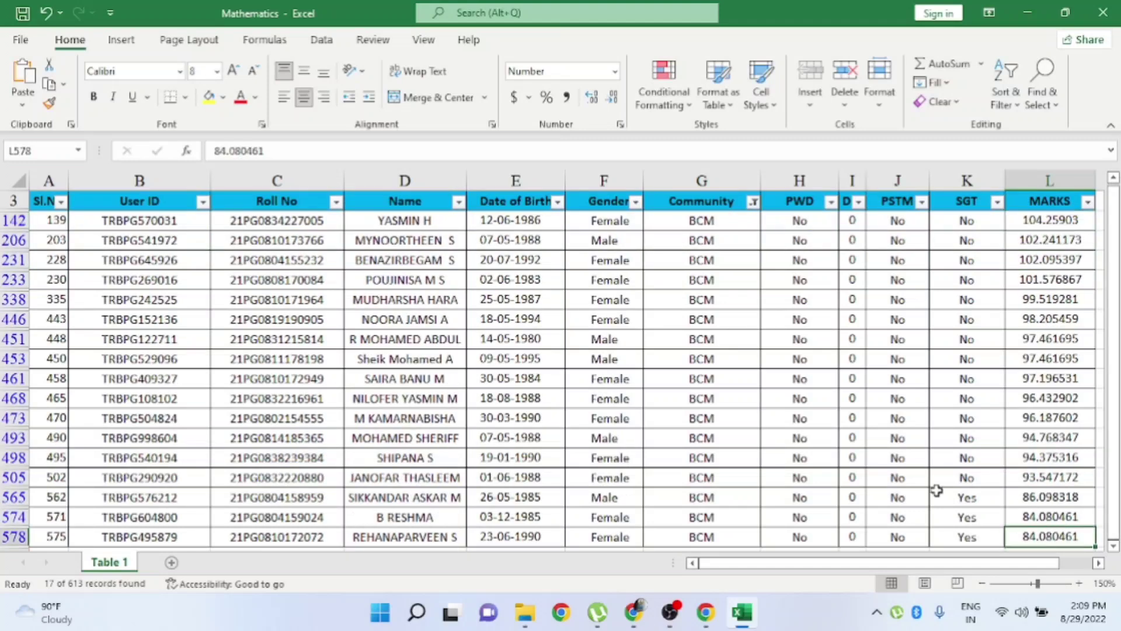
{"action": "scroll", "coordinate": [836, 387], "scroll_direction": "up", "scroll_amount": 1}
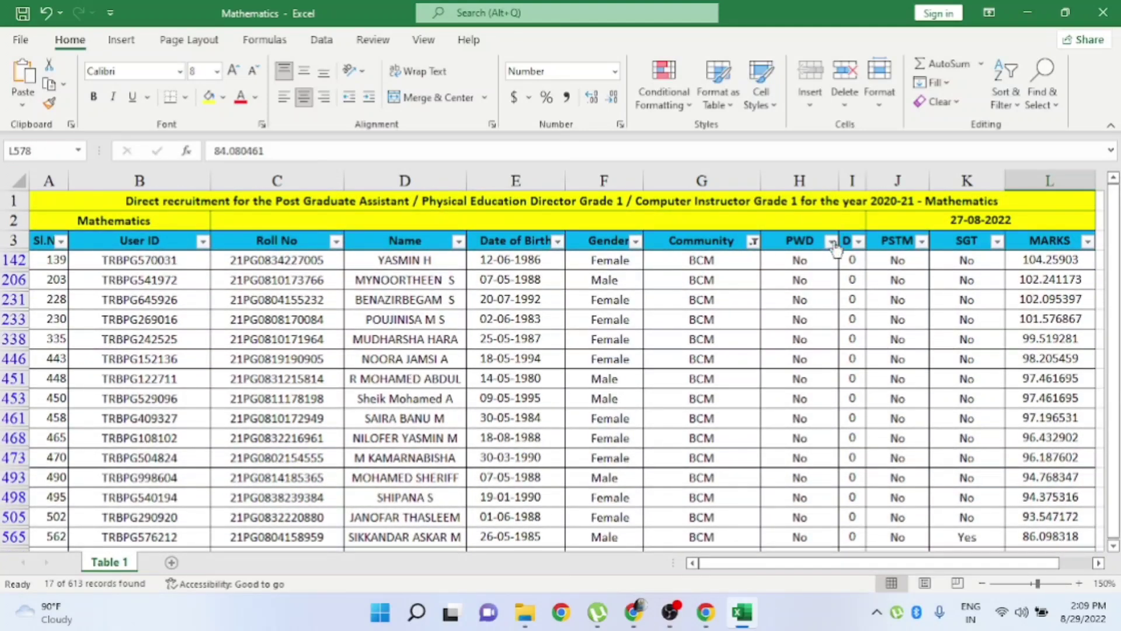
Filter the Community column to MBC only and check the available PSTM and PWD filter values
{"action": "left_click", "coordinate": [754, 241]}
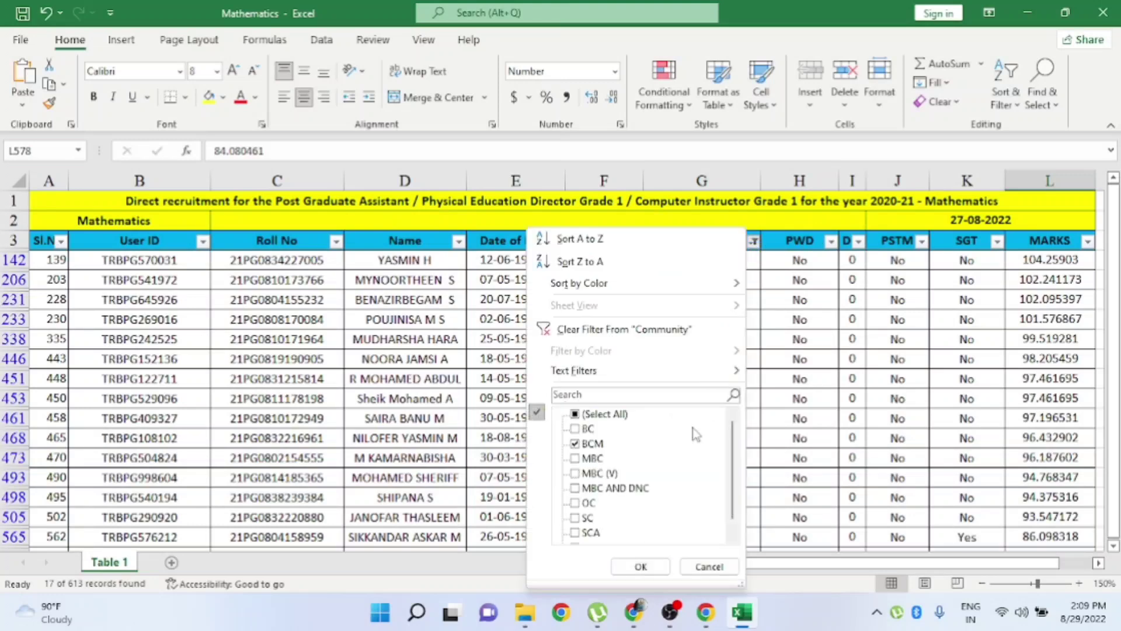
{"action": "left_click", "coordinate": [593, 444]}
{"action": "left_click", "coordinate": [593, 458]}
{"action": "left_click", "coordinate": [641, 566]}
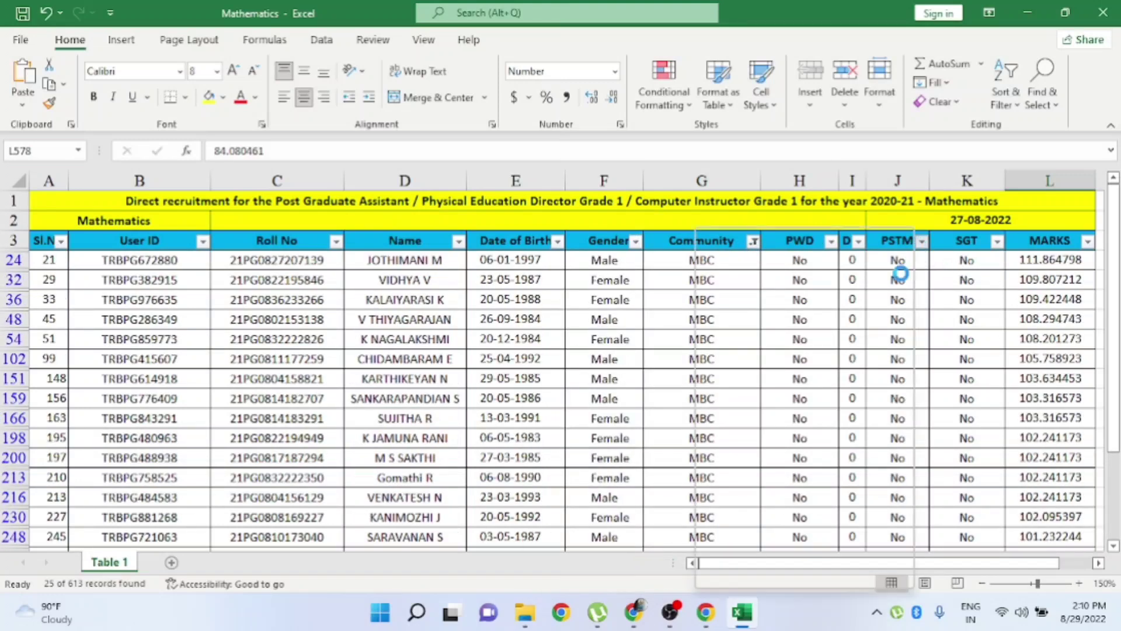
{"action": "left_click", "coordinate": [922, 240]}
{"action": "left_click", "coordinate": [878, 567]}
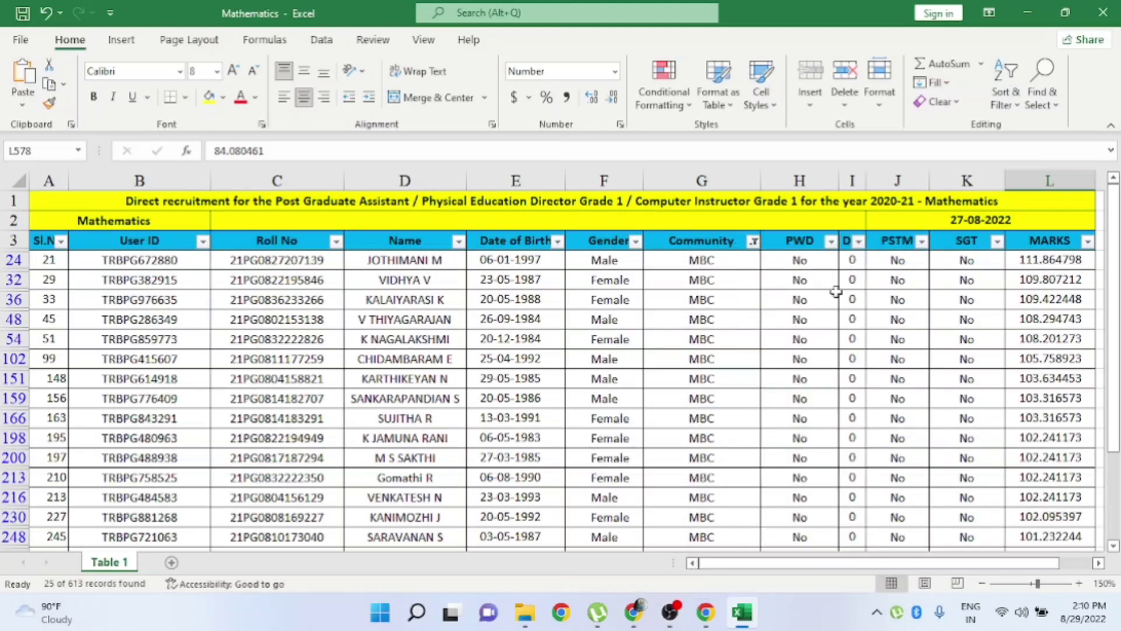
{"action": "left_click", "coordinate": [831, 242]}
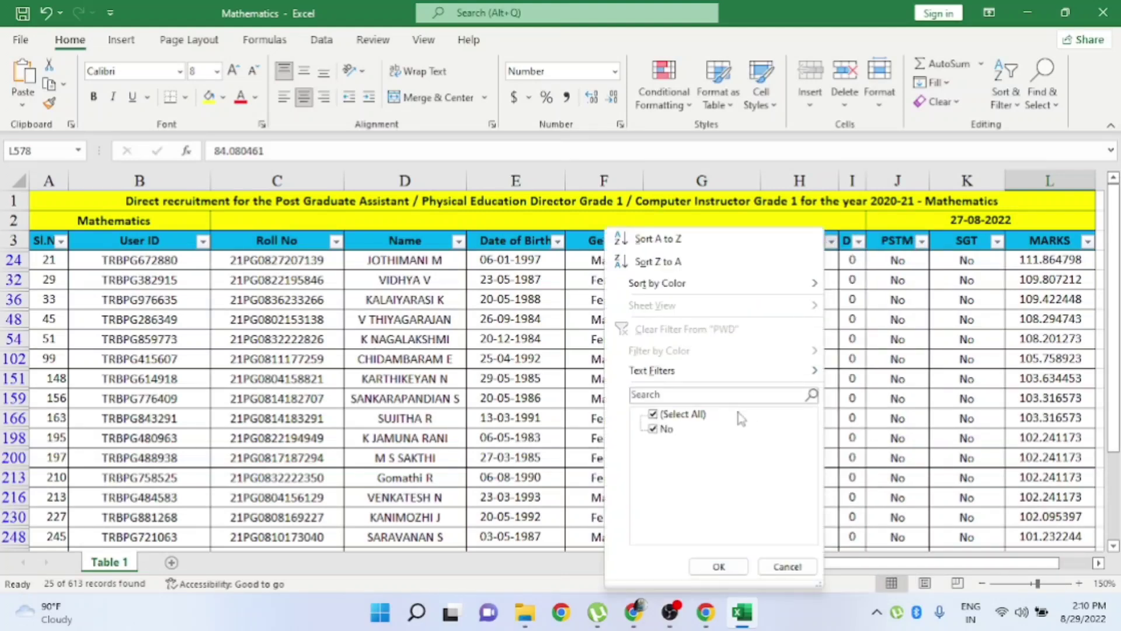
{"action": "left_click", "coordinate": [787, 567]}
Fill the highest and lowest marks of the MBC candidates yellow
{"action": "left_click", "coordinate": [1042, 259]}
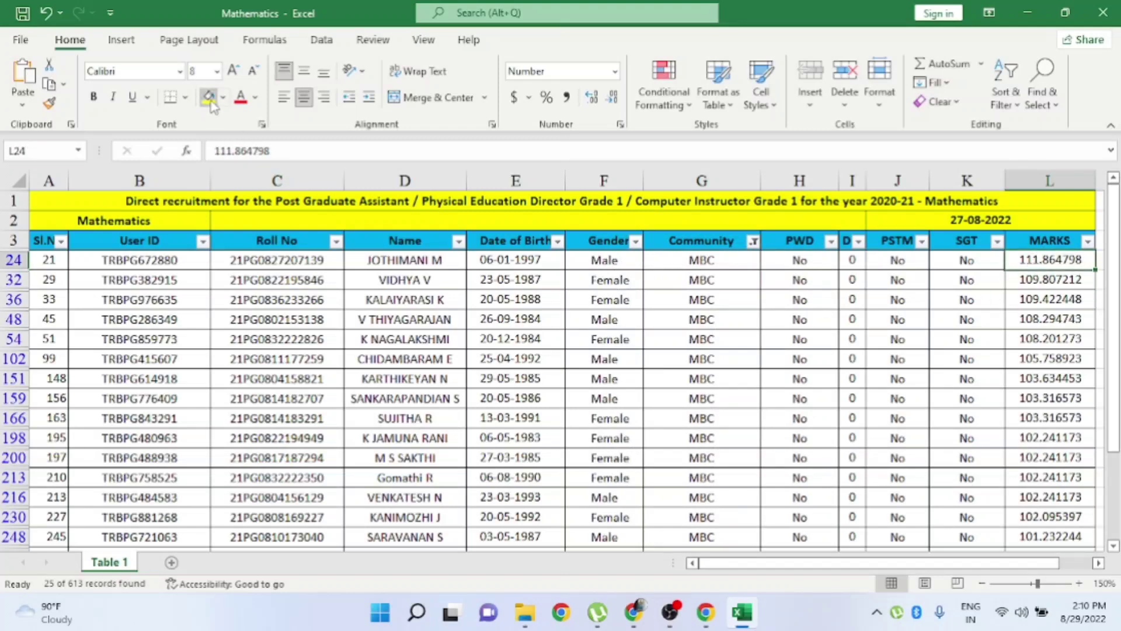
{"action": "scroll", "coordinate": [1039, 399], "scroll_direction": "down", "scroll_amount": 5}
{"action": "left_click", "coordinate": [1039, 399]}
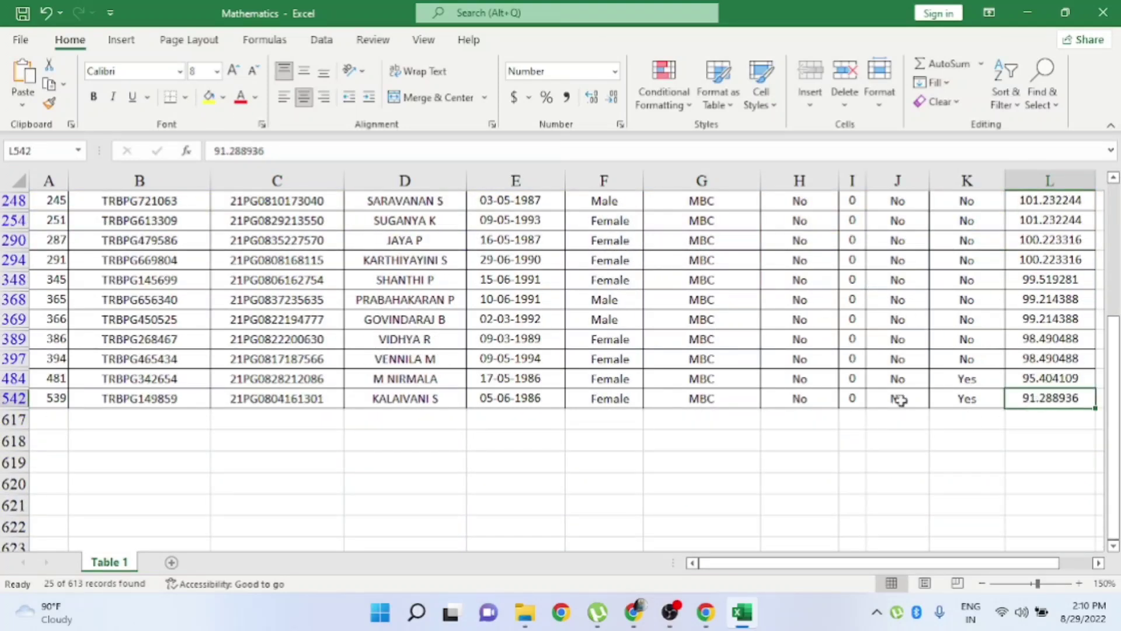
{"action": "left_click", "coordinate": [209, 96]}
{"action": "scroll", "coordinate": [749, 308], "scroll_direction": "up", "scroll_amount": 6}
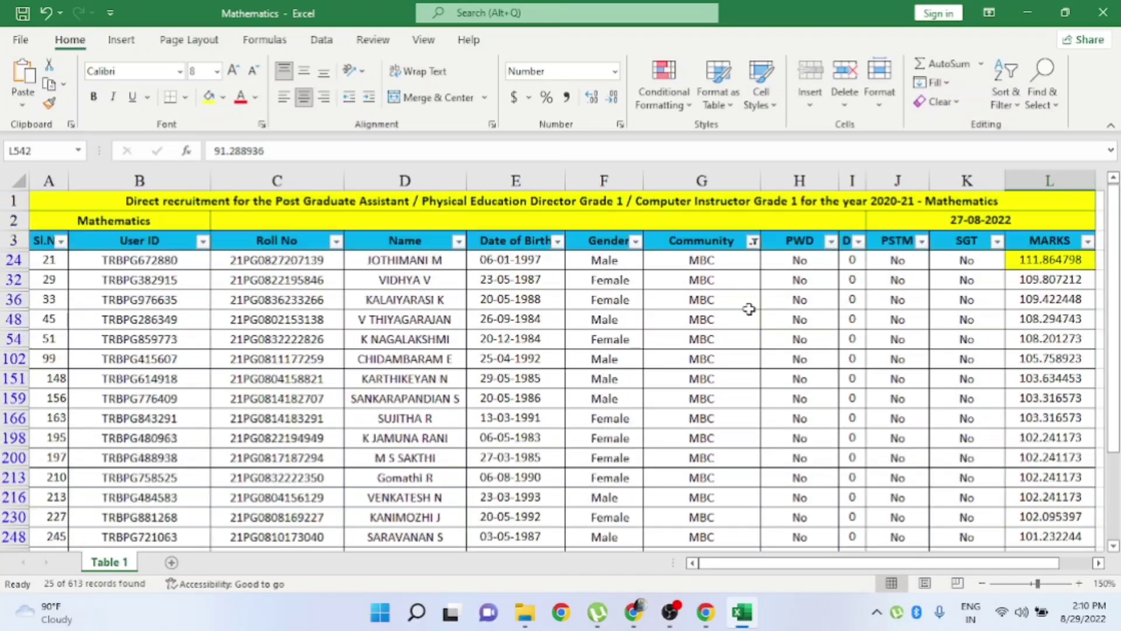
Filter the Community column to MBC (V) only and limit the PSTM column to Yes
{"action": "left_click", "coordinate": [754, 241]}
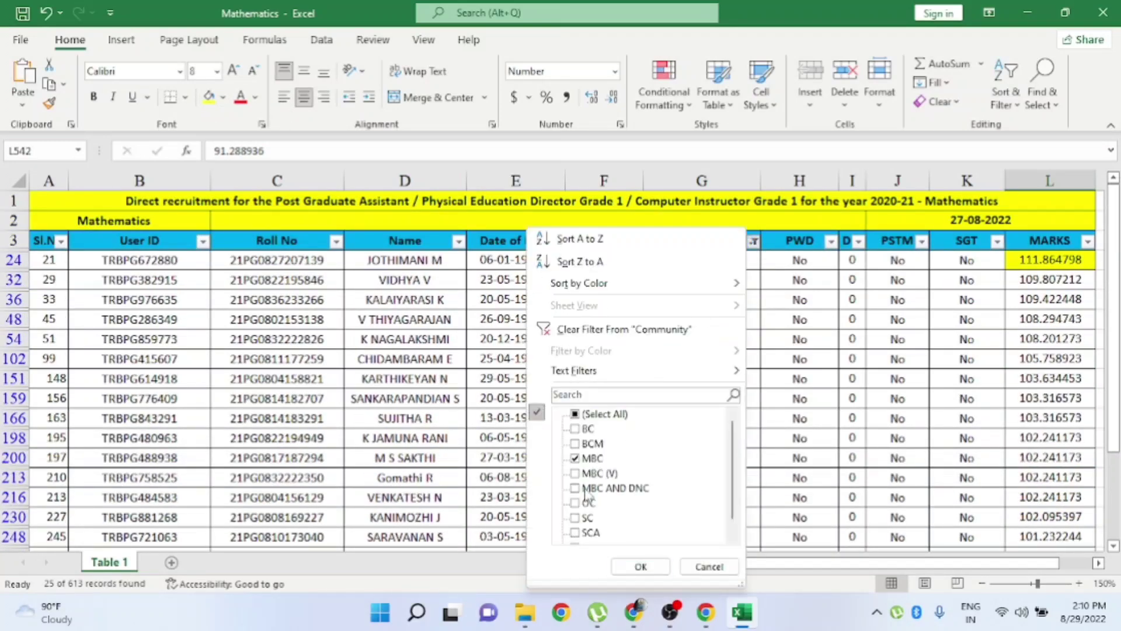
{"action": "left_click", "coordinate": [592, 460]}
{"action": "left_click", "coordinate": [593, 473]}
{"action": "left_click", "coordinate": [641, 566]}
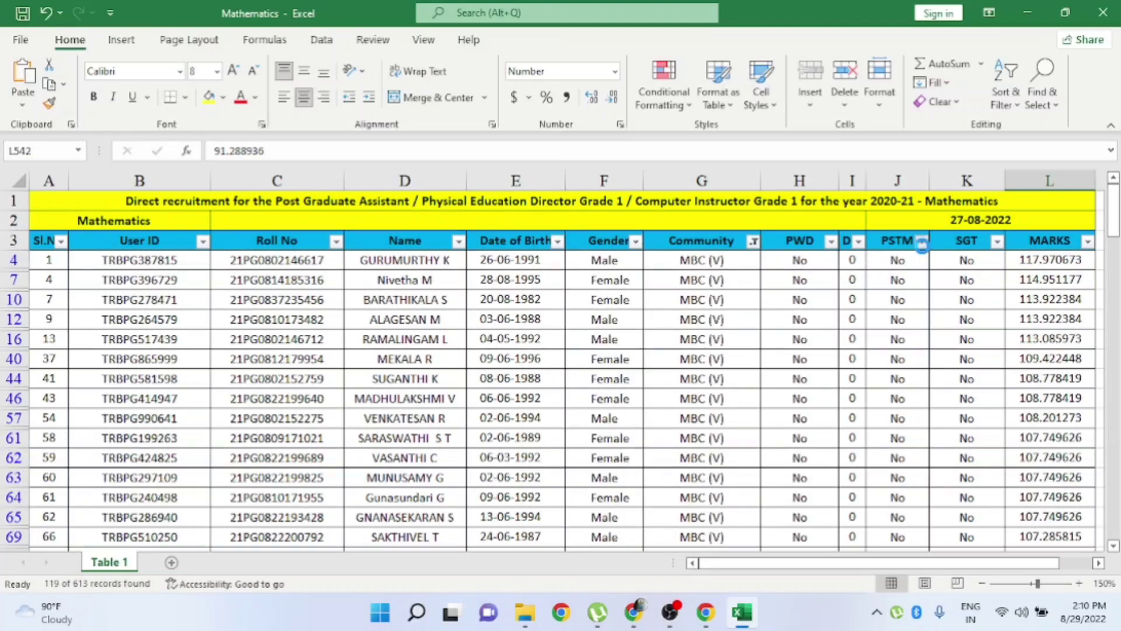
{"action": "left_click", "coordinate": [922, 242]}
{"action": "left_click", "coordinate": [753, 430]}
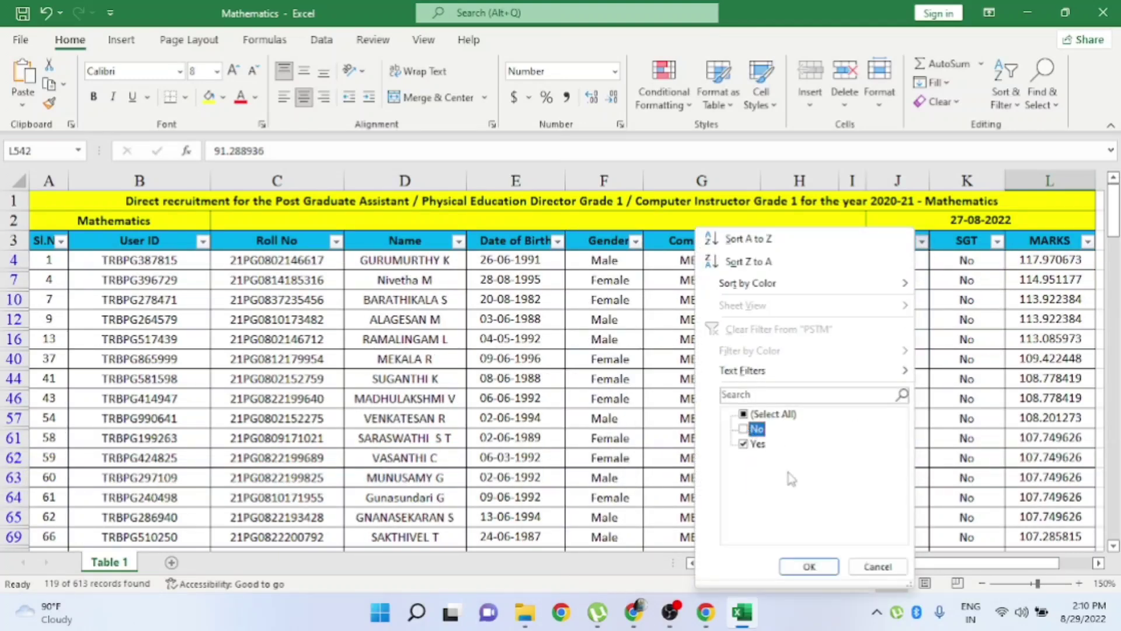
{"action": "left_click", "coordinate": [809, 566]}
Fill the marks of all listed MBC (V) PSTM candidates yellow, from the first row to the last
{"action": "scroll", "coordinate": [1009, 316], "scroll_direction": "down", "scroll_amount": 3}
{"action": "scroll", "coordinate": [1017, 286], "scroll_direction": "down", "scroll_amount": 3}
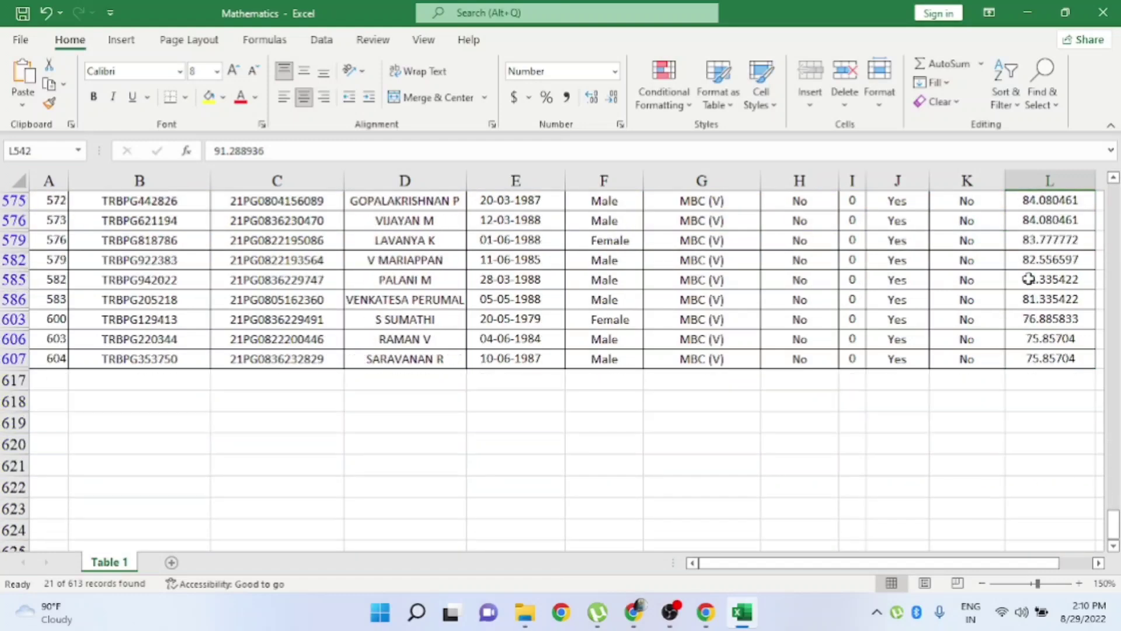
{"action": "scroll", "coordinate": [1019, 280], "scroll_direction": "up", "scroll_amount": 5}
{"action": "left_click_drag", "start_coordinate": [1035, 265], "coordinate": [1059, 520]}
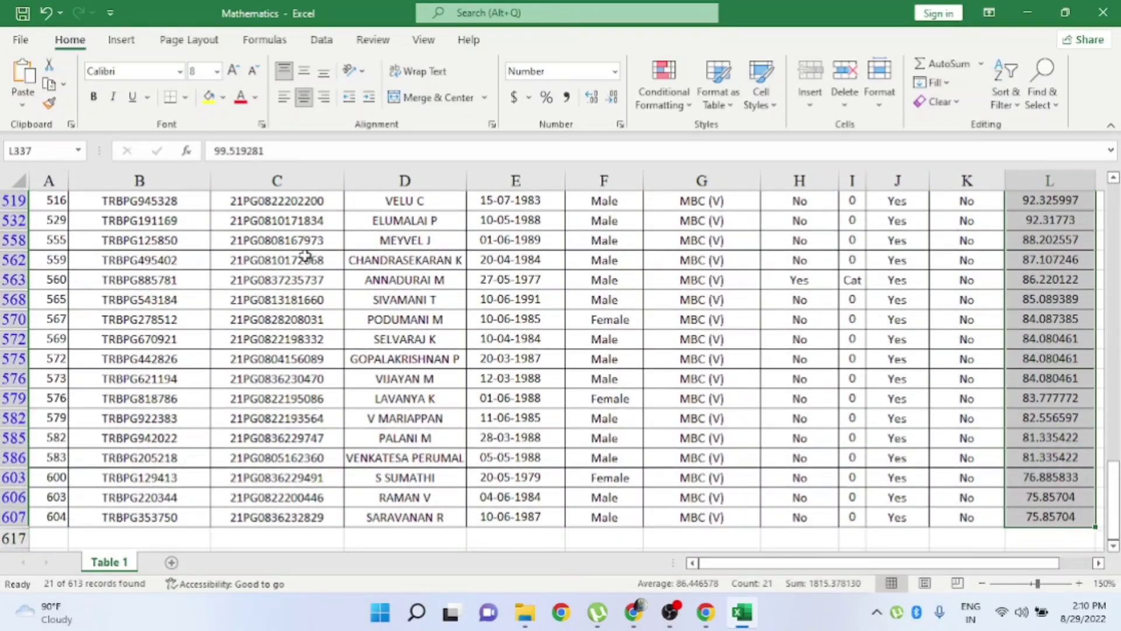
{"action": "left_click", "coordinate": [209, 96]}
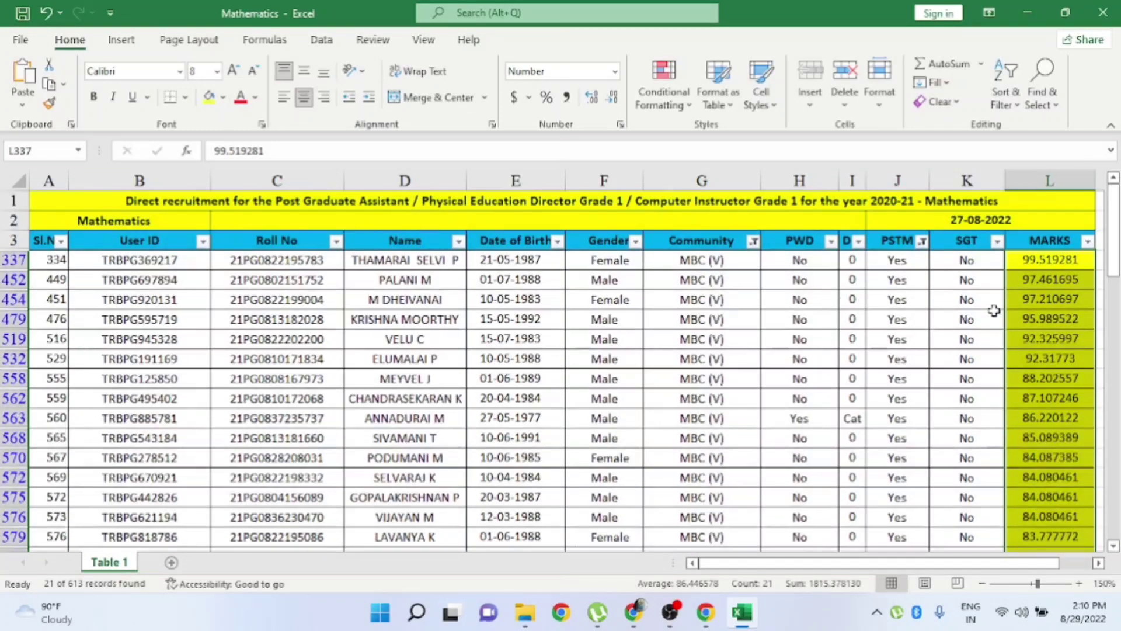
{"action": "scroll", "coordinate": [994, 313], "scroll_direction": "up", "scroll_amount": 3}
Select all values in the PSTM filter and limit the PWD column to Yes for the MBC (V) candidates
{"action": "left_click", "coordinate": [921, 240]}
{"action": "left_click", "coordinate": [761, 426]}
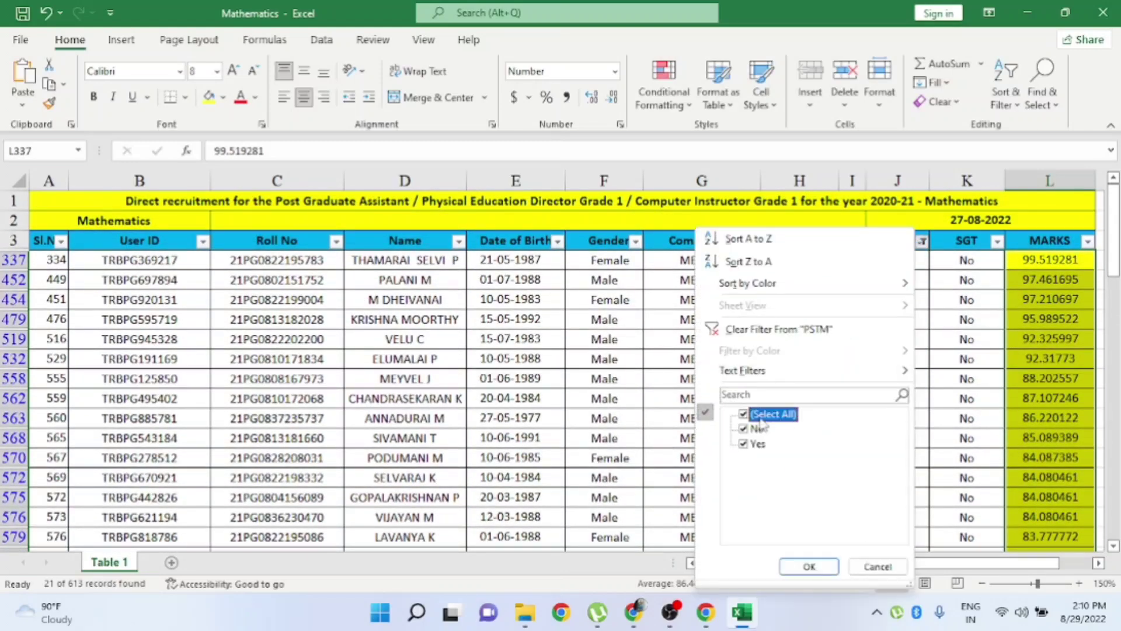
{"action": "left_click", "coordinate": [829, 562]}
{"action": "left_click", "coordinate": [830, 240]}
{"action": "left_click", "coordinate": [653, 429]}
{"action": "left_click", "coordinate": [719, 566]}
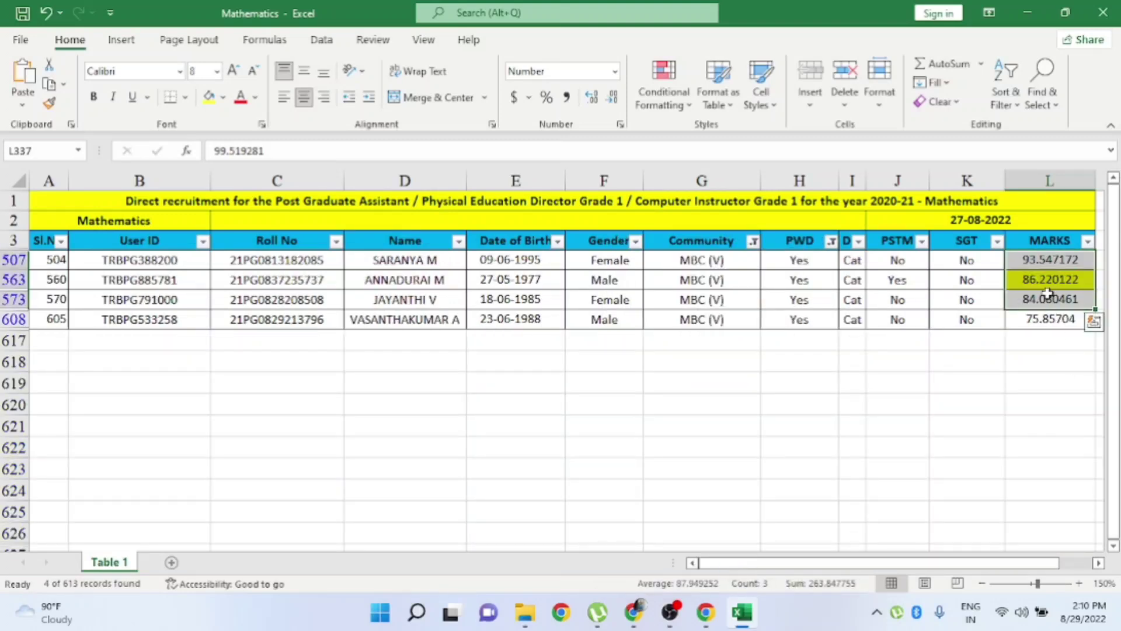
Fill the marks of all listed MBC (V) PWD candidates yellow, including the last row
{"action": "left_click_drag", "start_coordinate": [1045, 257], "coordinate": [1052, 319]}
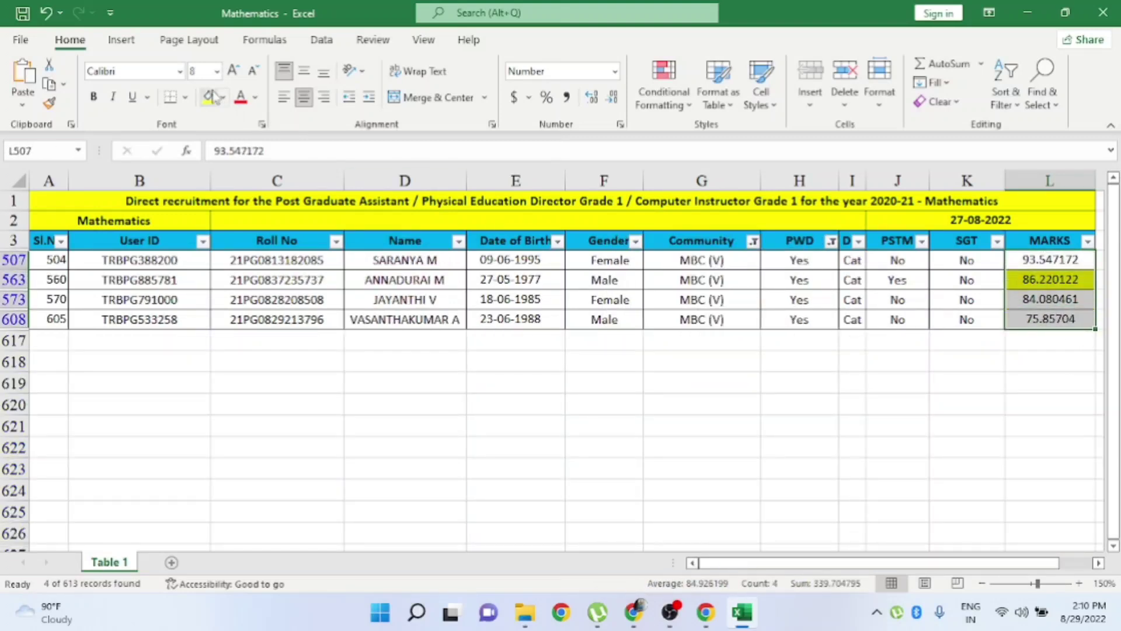
{"action": "left_click", "coordinate": [209, 97]}
{"action": "left_click", "coordinate": [895, 299]}
{"action": "left_click", "coordinate": [858, 240]}
{"action": "left_click", "coordinate": [896, 279]}
{"action": "left_click", "coordinate": [922, 242]}
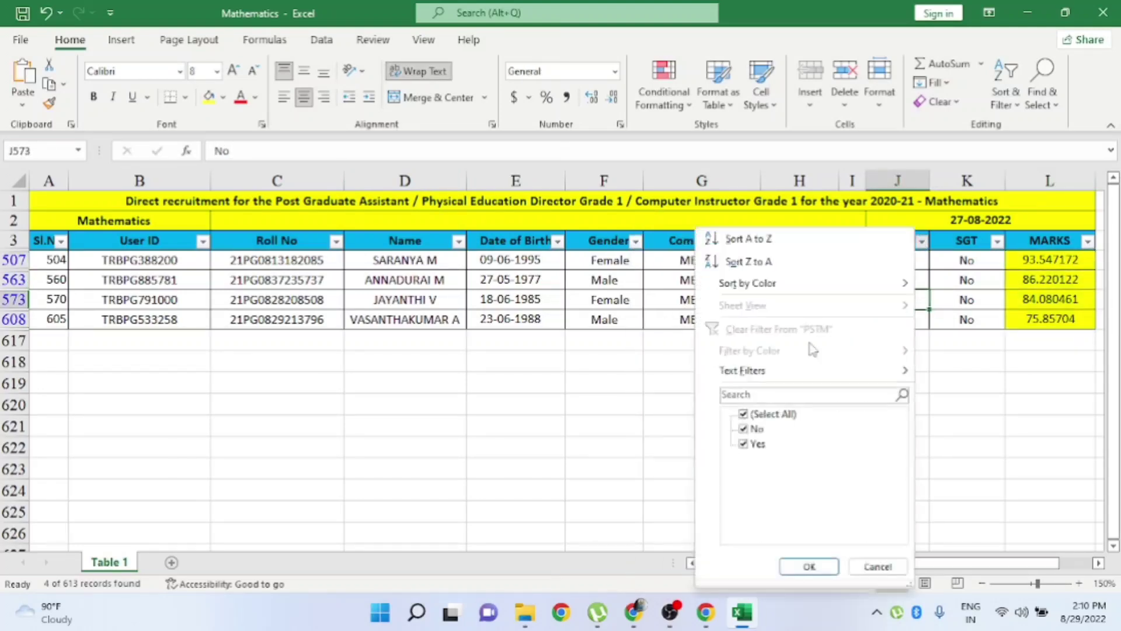
{"action": "left_click", "coordinate": [877, 567]}
Select all values in the PWD filter and filter the Community column to MBC AND DNC only
{"action": "left_click", "coordinate": [832, 242]}
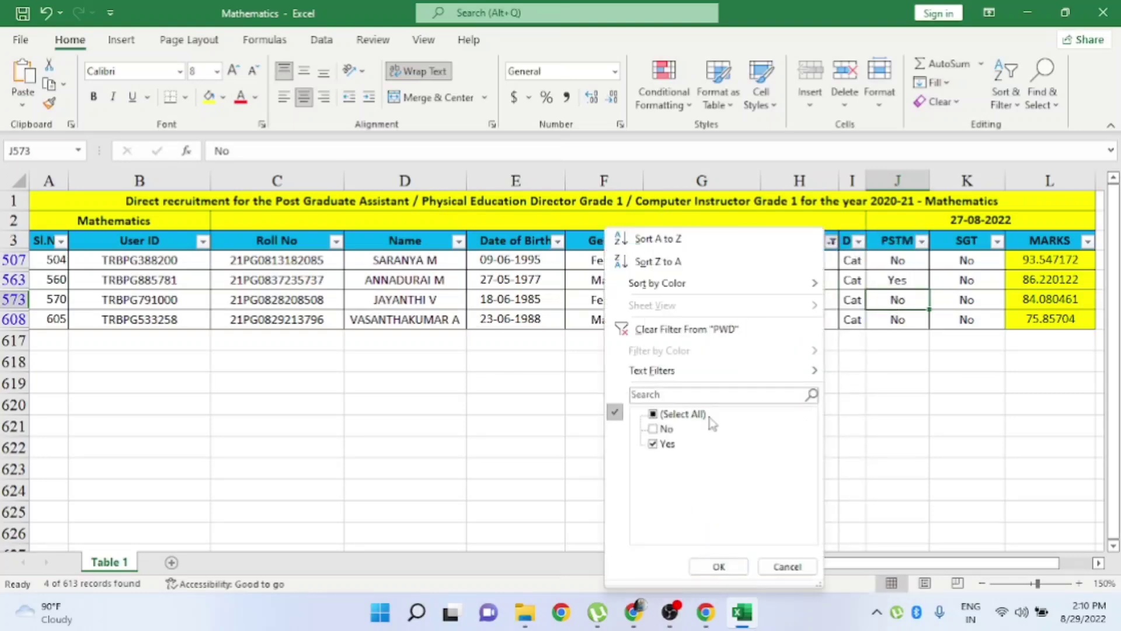
{"action": "left_click", "coordinate": [719, 567]}
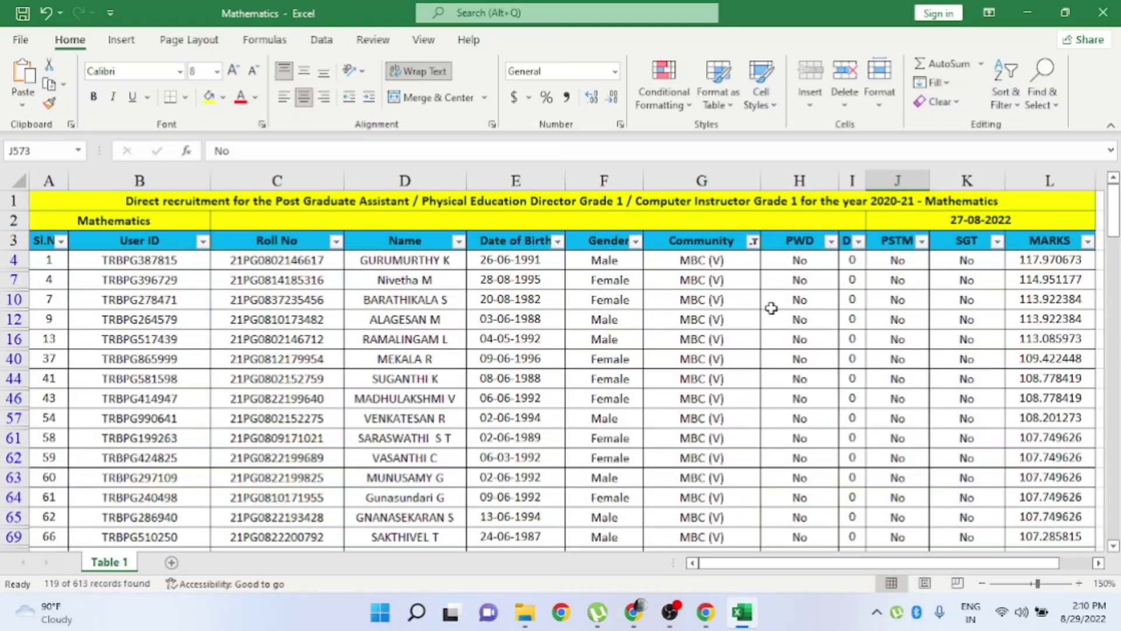
{"action": "left_click", "coordinate": [755, 242]}
{"action": "left_click", "coordinate": [599, 473]}
{"action": "left_click", "coordinate": [602, 488]}
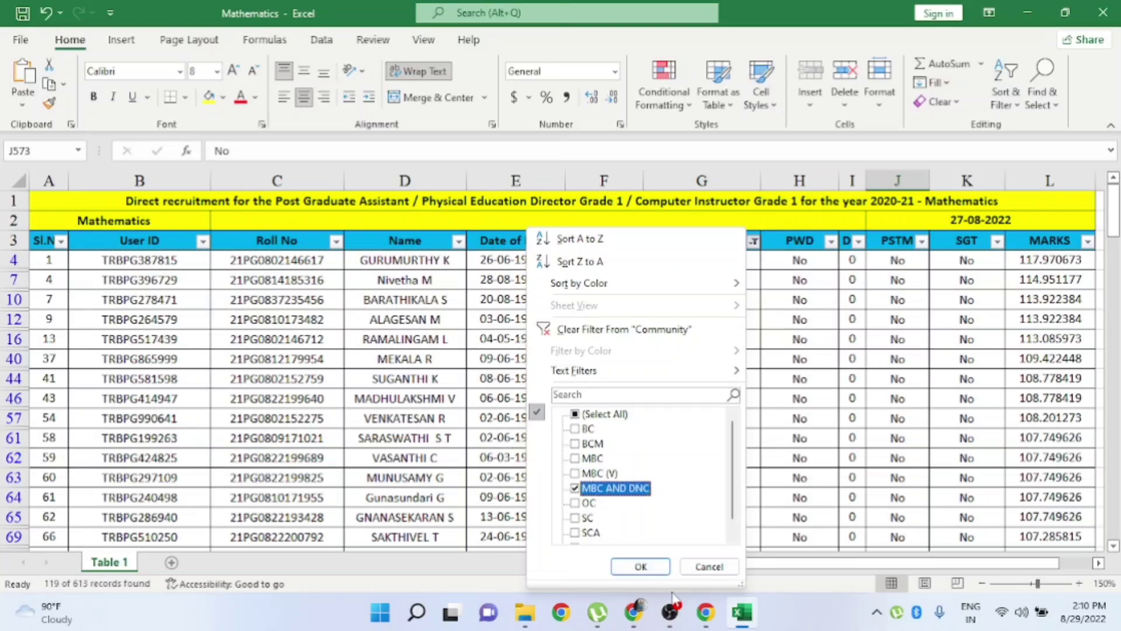
{"action": "left_click", "coordinate": [648, 567]}
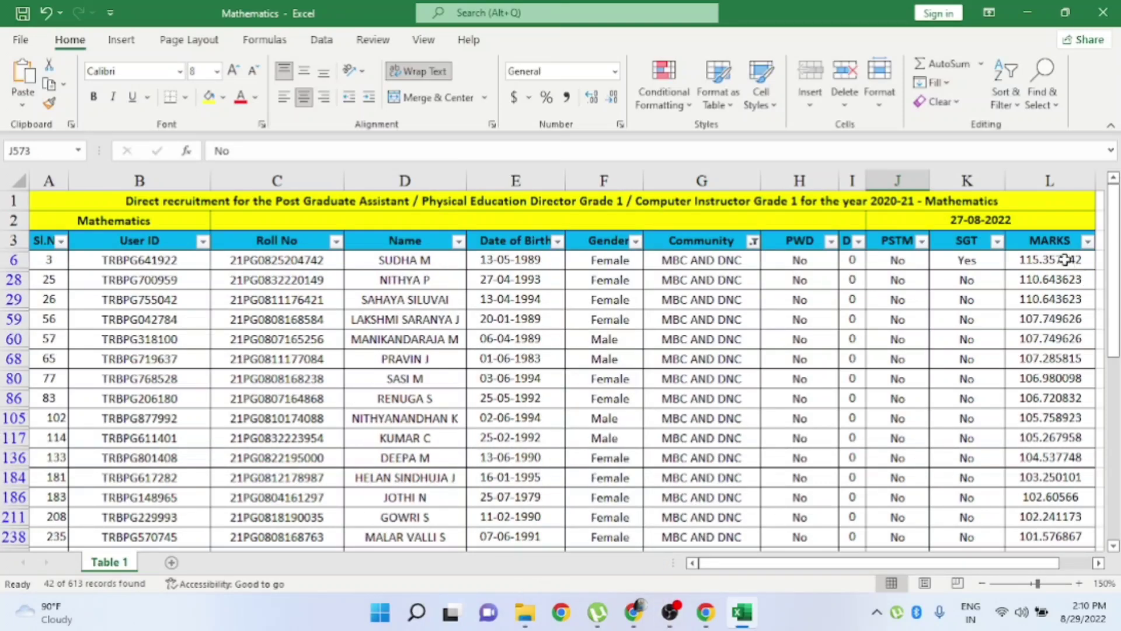
Limit the PSTM column to Yes for the MBC AND DNC candidates
{"action": "left_click", "coordinate": [1065, 259]}
{"action": "left_click", "coordinate": [921, 242]}
{"action": "left_click", "coordinate": [746, 426]}
{"action": "left_click", "coordinate": [832, 567]}
Fill the marks of all listed MBC AND DNC PSTM candidates light green
{"action": "left_click_drag", "start_coordinate": [1036, 261], "coordinate": [1046, 299]}
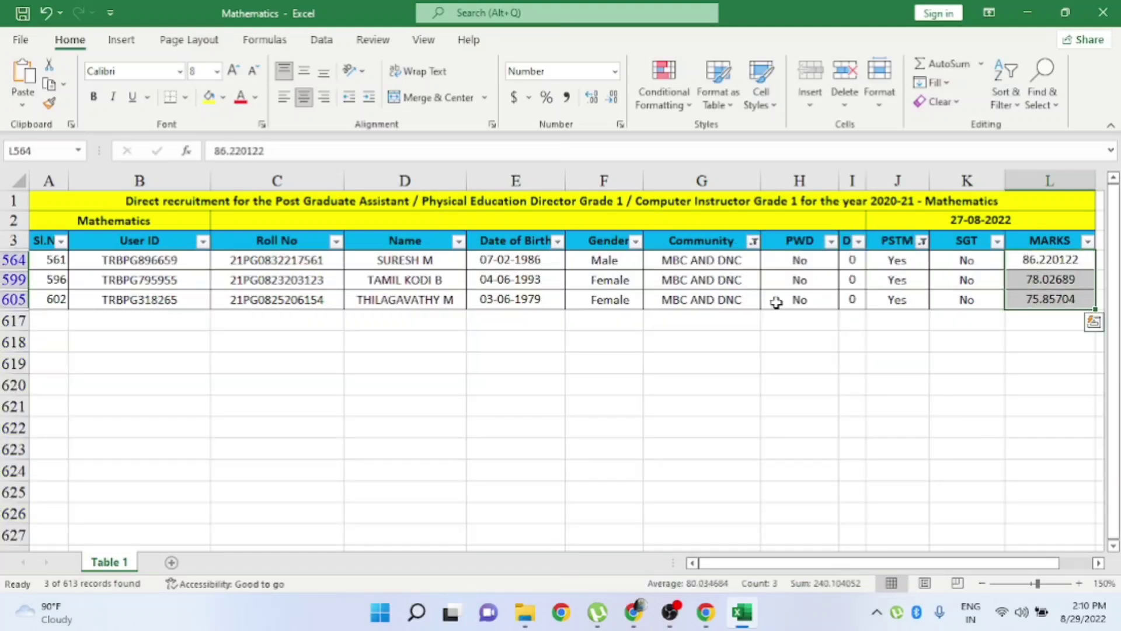
{"action": "left_click", "coordinate": [223, 97]}
{"action": "left_click", "coordinate": [264, 252]}
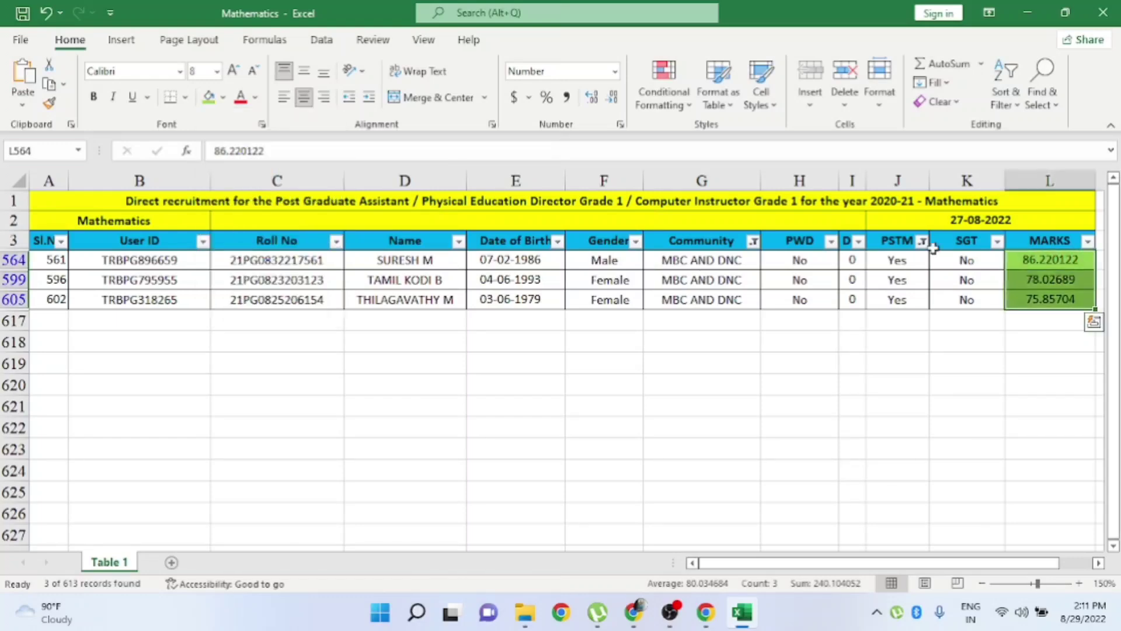
{"action": "left_click", "coordinate": [968, 275]}
Select all values in the PSTM filter and limit the PWD column to Yes for the MBC AND DNC candidates
{"action": "left_click", "coordinate": [923, 242]}
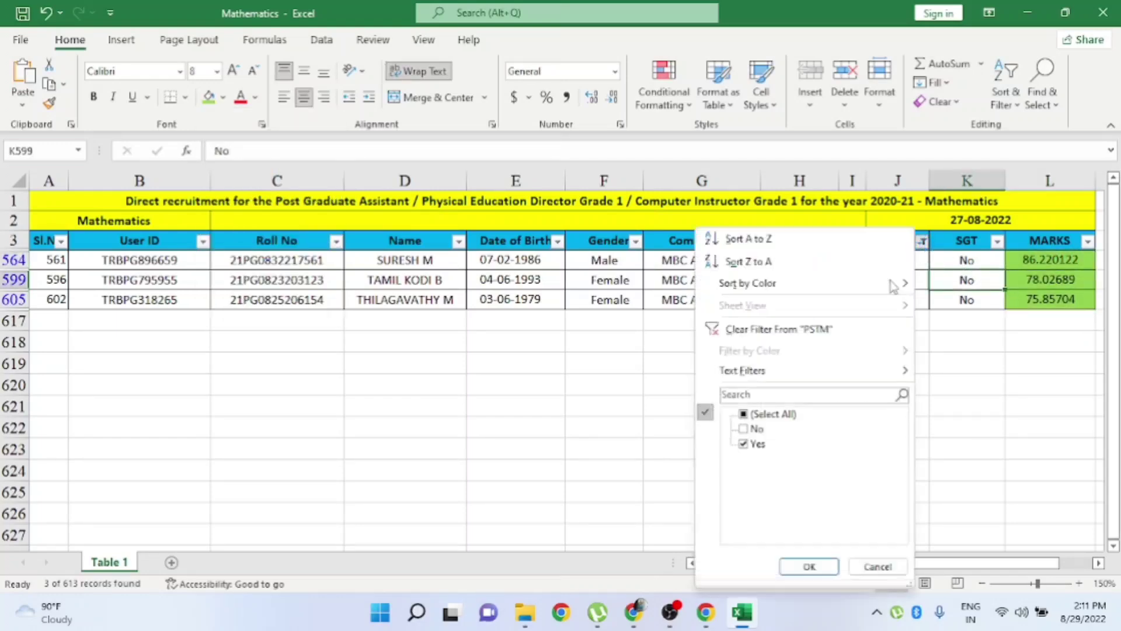
{"action": "left_click", "coordinate": [809, 565]}
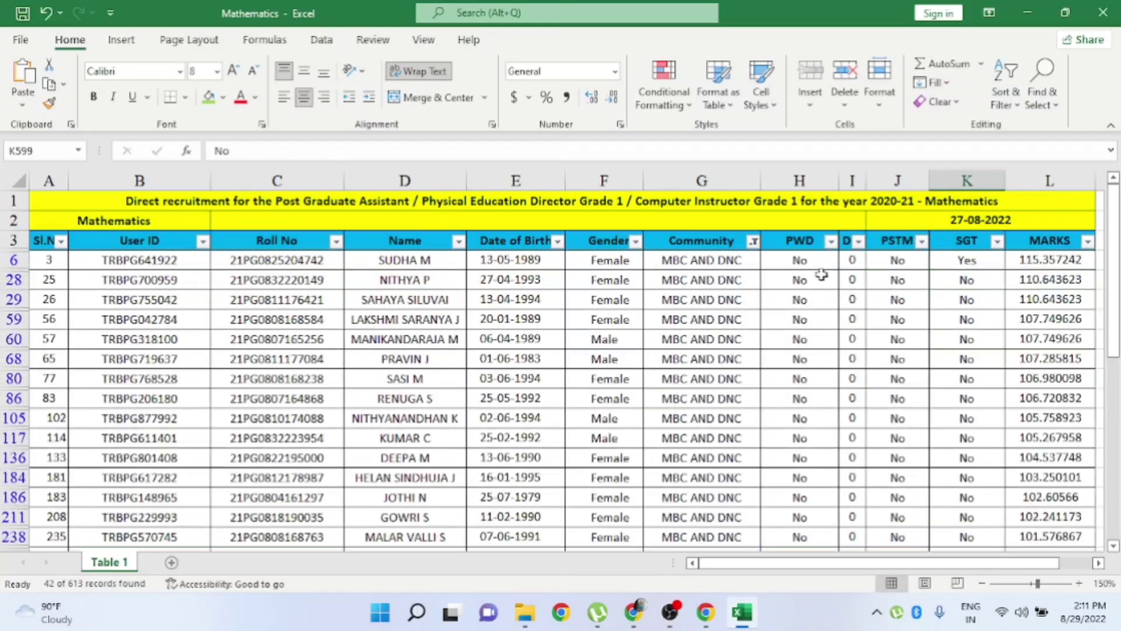
{"action": "left_click", "coordinate": [830, 242]}
{"action": "left_click", "coordinate": [668, 430]}
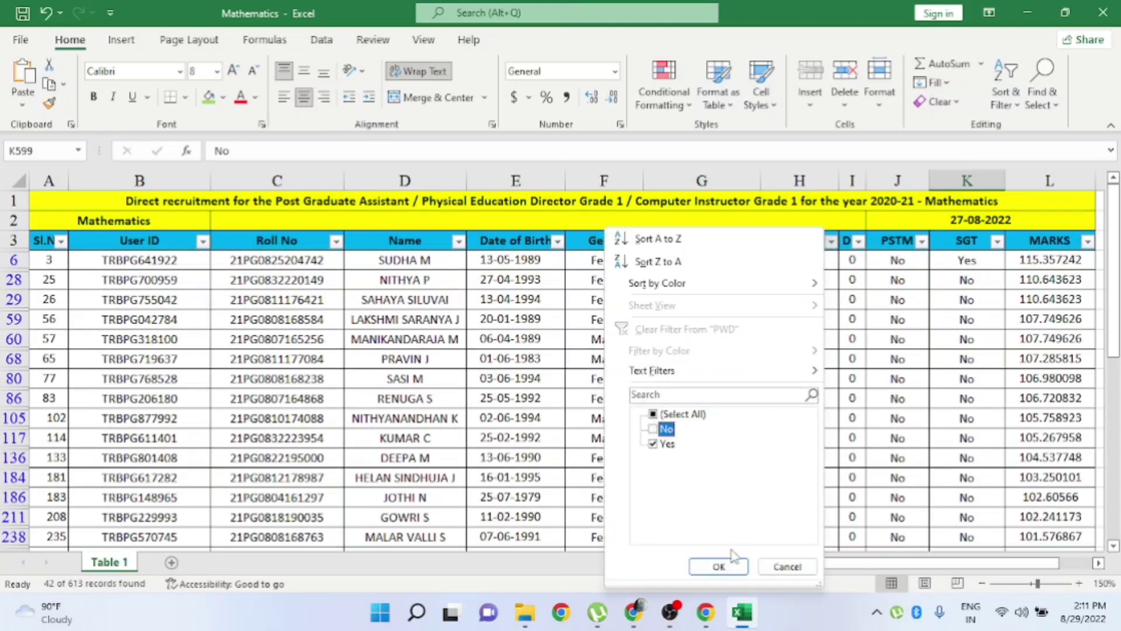
{"action": "left_click", "coordinate": [719, 566]}
Fill the mark of the listed MBC AND DNC PWD candidate light green
{"action": "left_click", "coordinate": [1067, 260]}
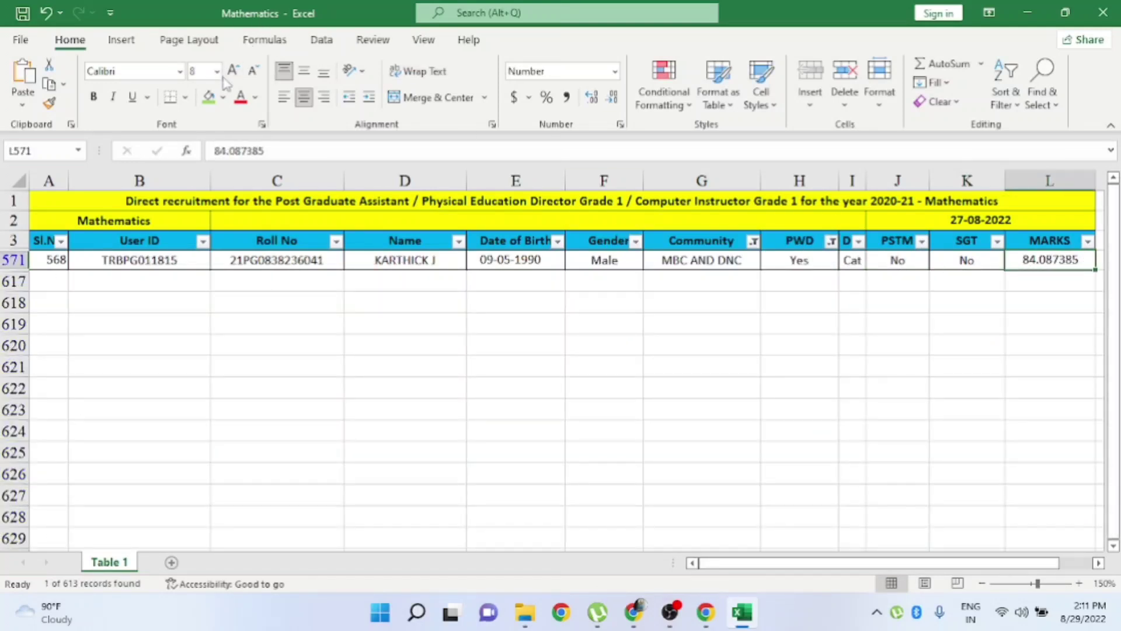
{"action": "left_click", "coordinate": [208, 96]}
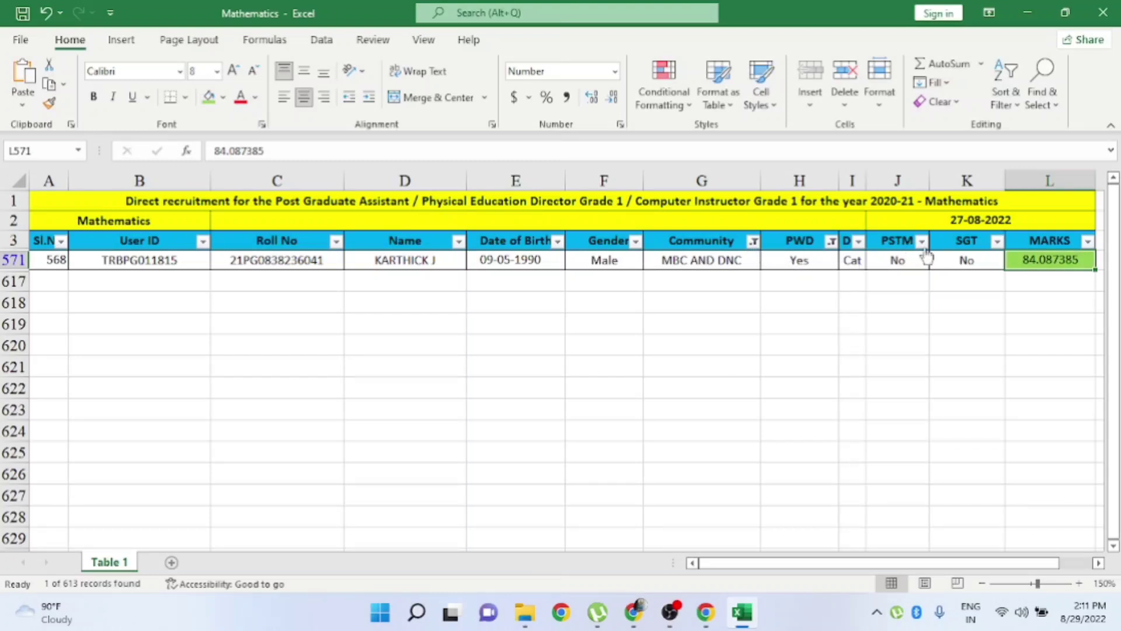
{"action": "left_click", "coordinate": [923, 241]}
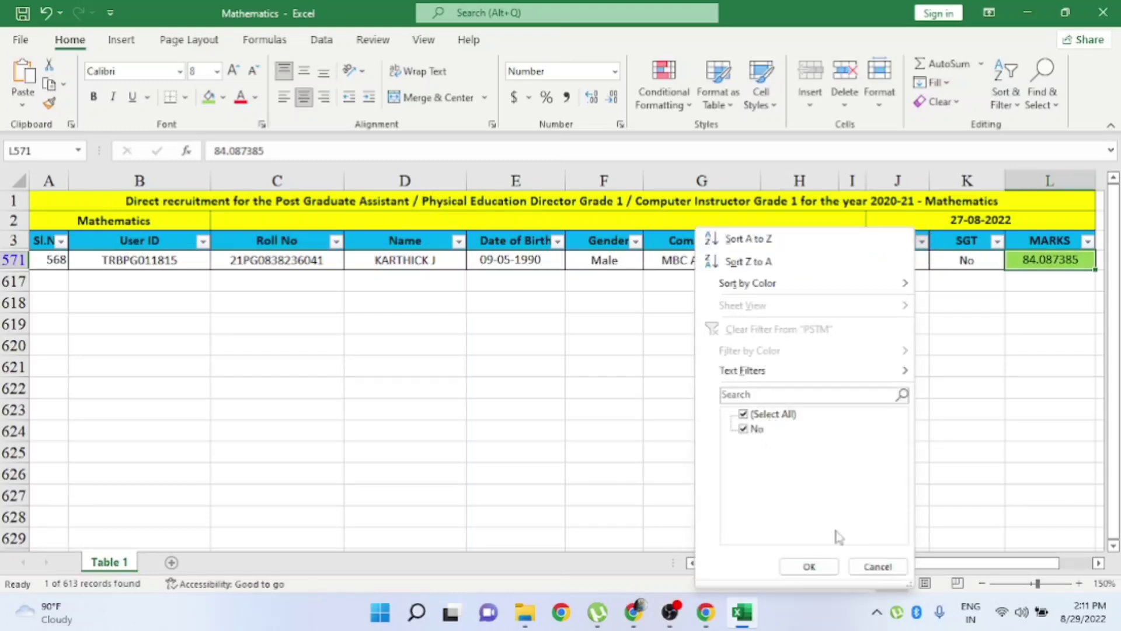
{"action": "left_click", "coordinate": [878, 567]}
Select all values in the PWD filter for the MBC AND DNC candidates
{"action": "left_click", "coordinate": [831, 242]}
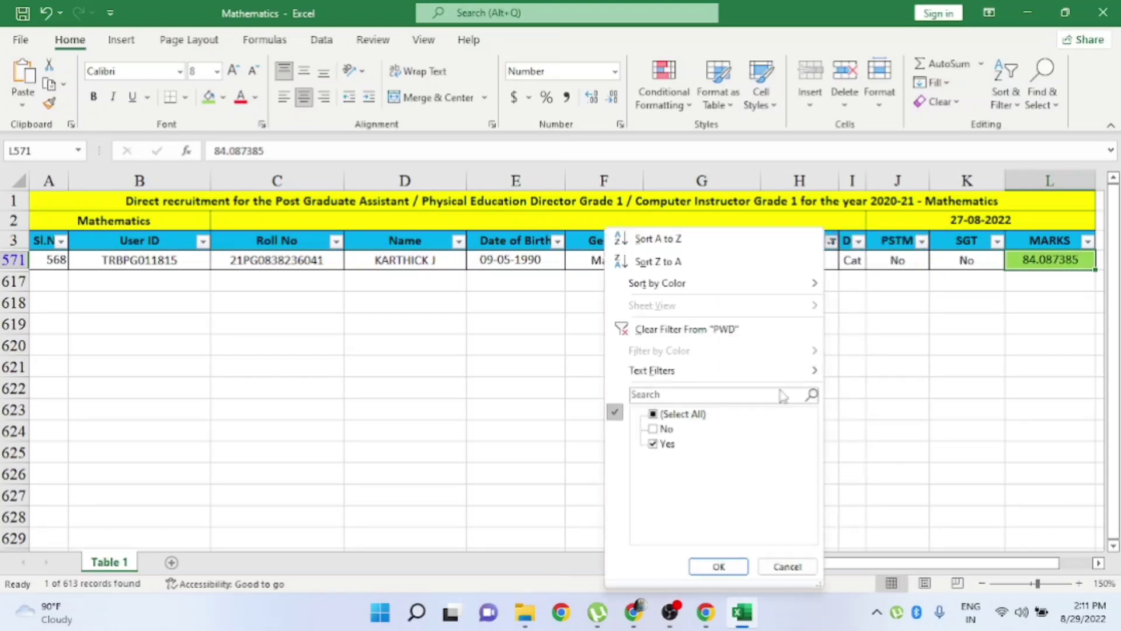
{"action": "left_click", "coordinate": [657, 431]}
{"action": "left_click", "coordinate": [739, 564]}
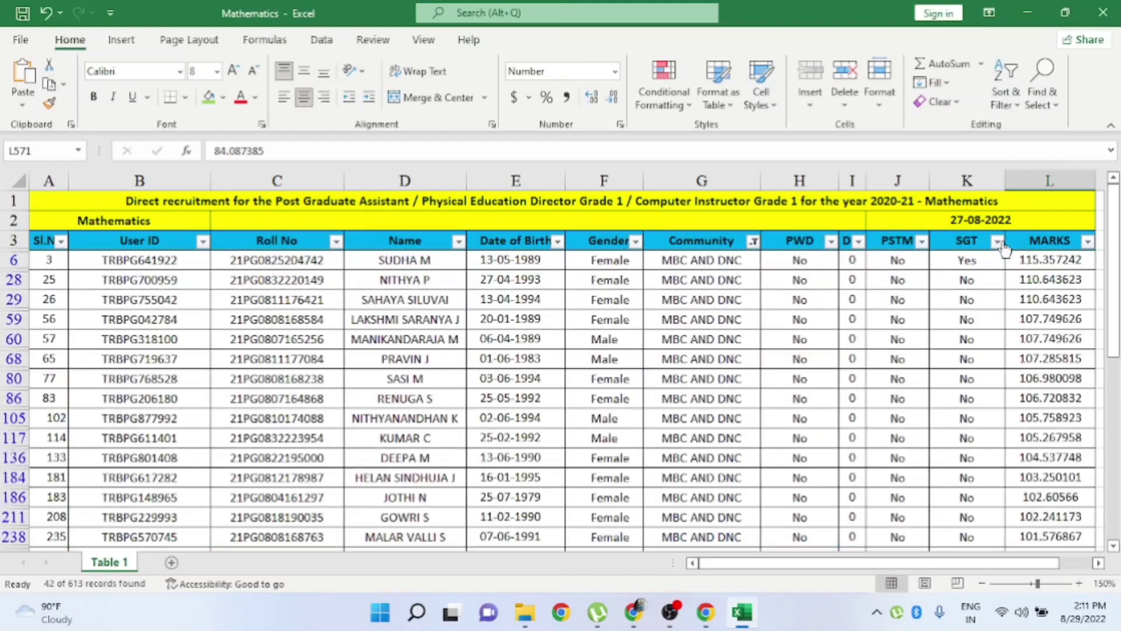
{"action": "left_click", "coordinate": [922, 242]}
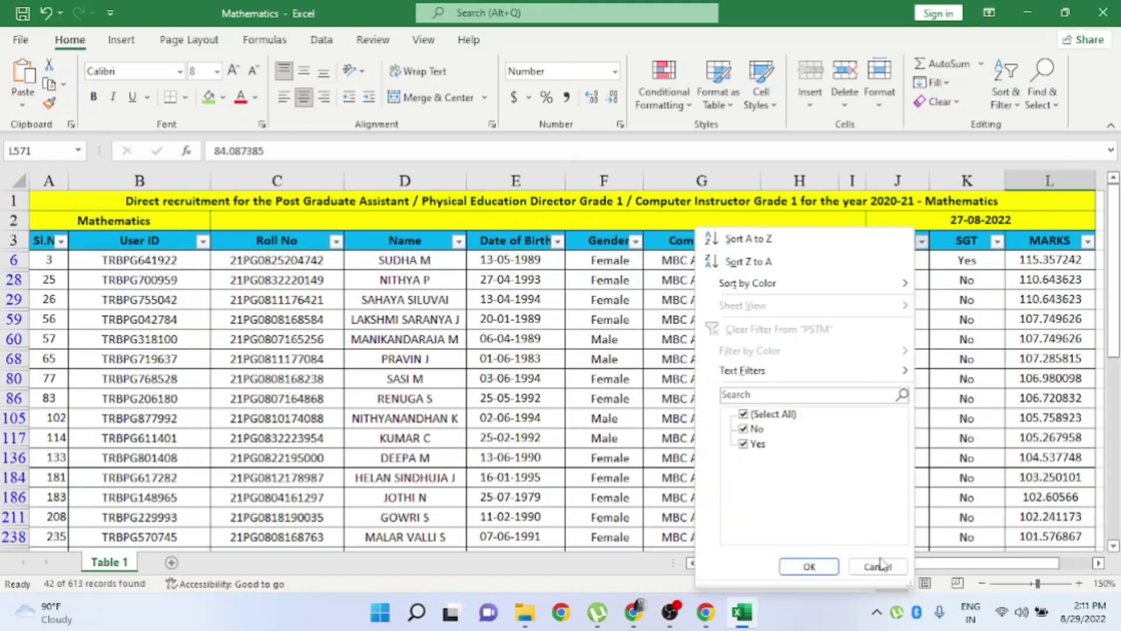
{"action": "left_click", "coordinate": [878, 566]}
Filter the Community column to SC only and limit the PSTM column to Yes
{"action": "left_click", "coordinate": [752, 241]}
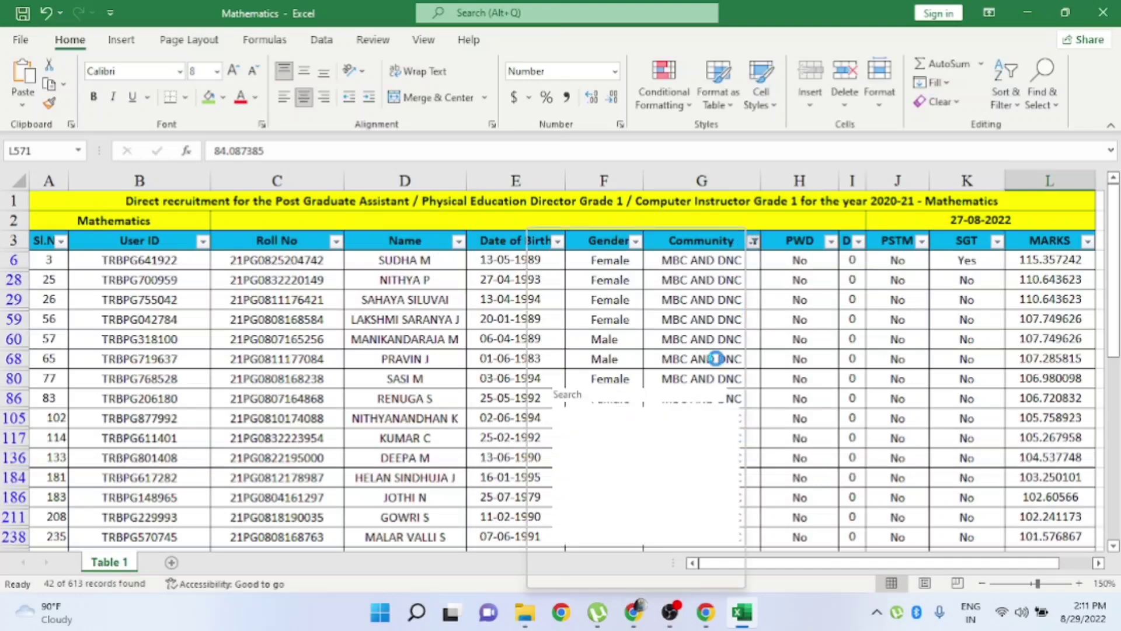
{"action": "left_click", "coordinate": [618, 488]}
{"action": "left_click", "coordinate": [590, 518]}
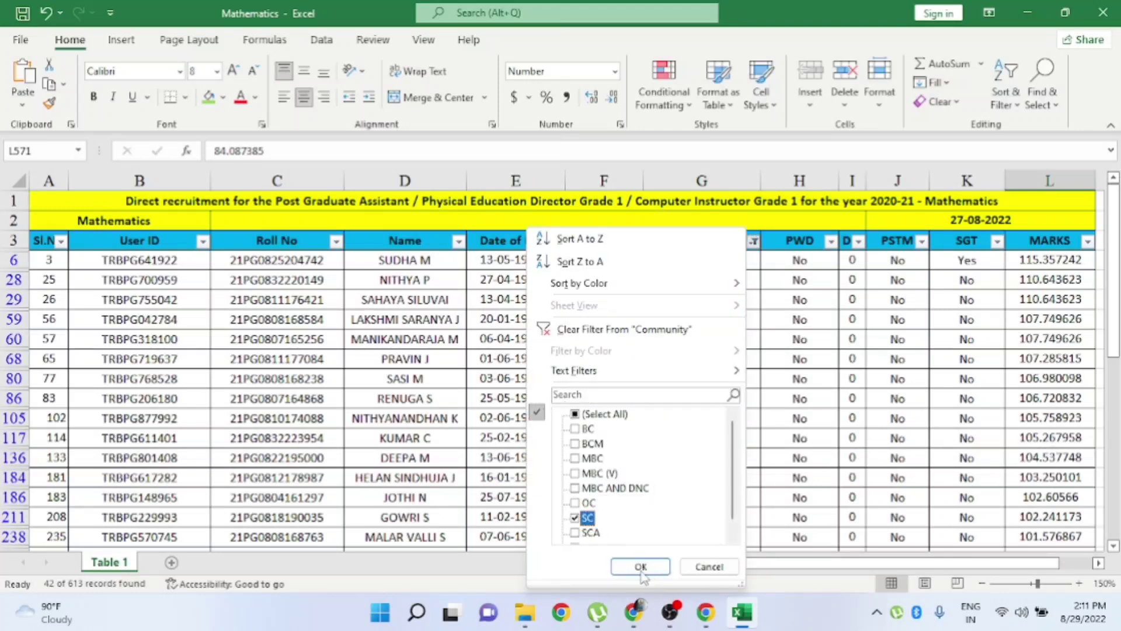
{"action": "left_click", "coordinate": [640, 566]}
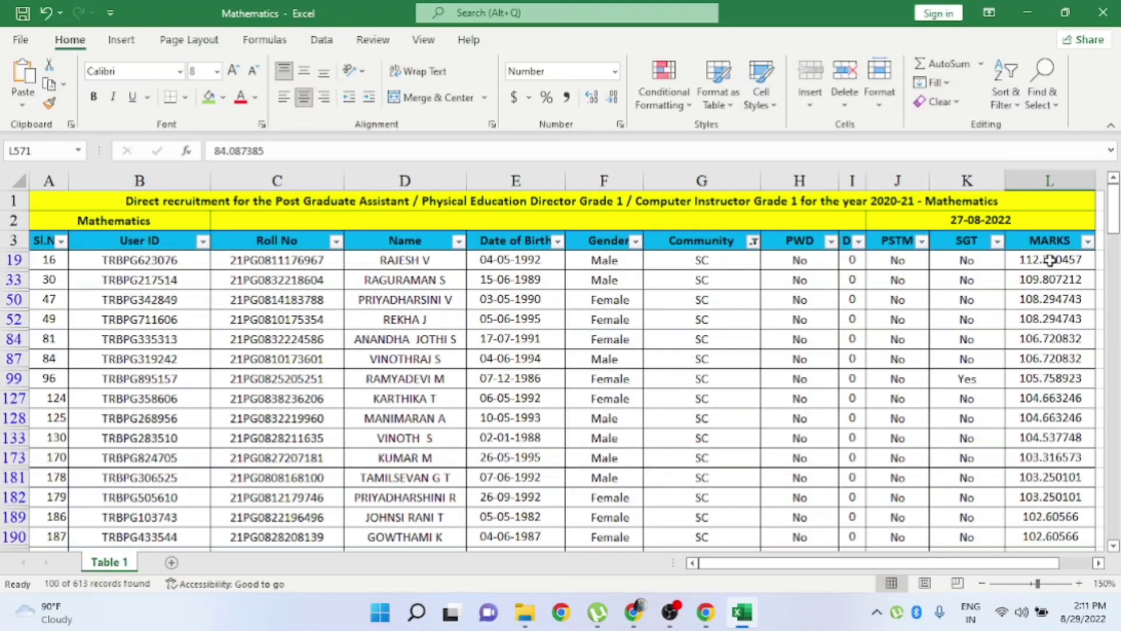
{"action": "left_click", "coordinate": [921, 242]}
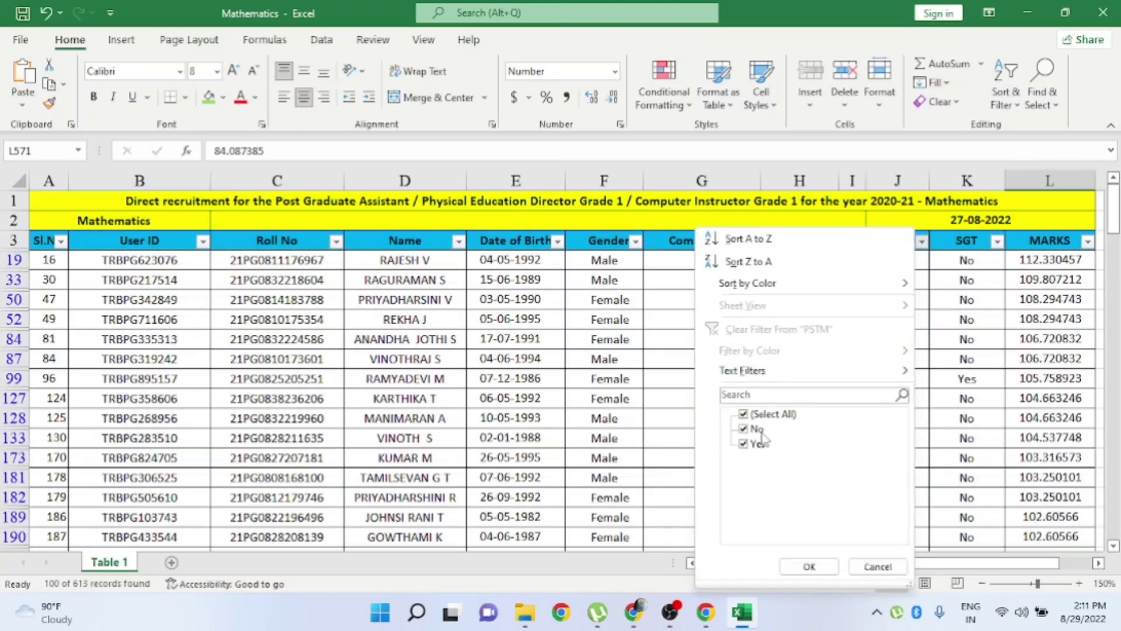
{"action": "left_click", "coordinate": [814, 564]}
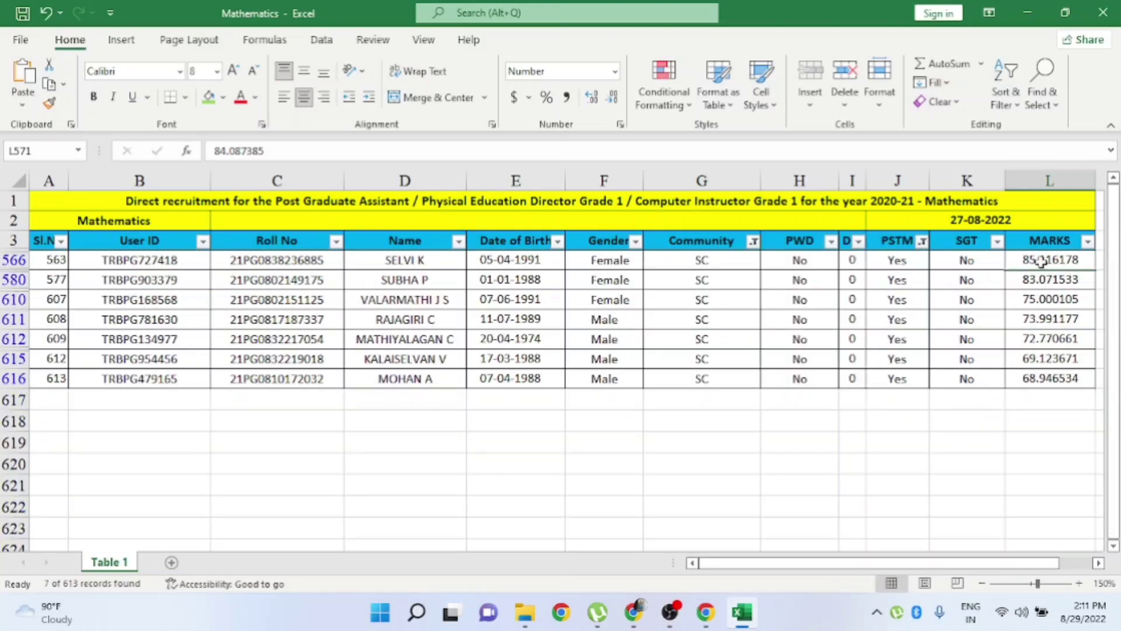
Fill the marks of all listed SC PSTM candidates light green and check the PWD filter's available values
{"action": "left_click_drag", "start_coordinate": [1042, 261], "coordinate": [1051, 378]}
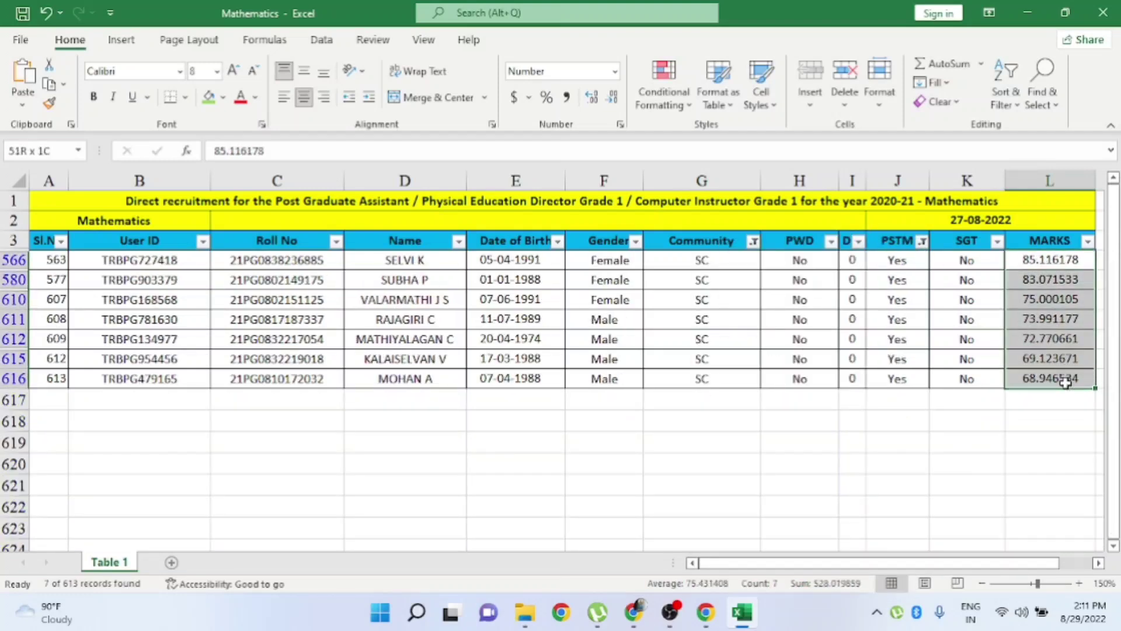
{"action": "left_click", "coordinate": [211, 97]}
{"action": "left_click", "coordinate": [831, 241]}
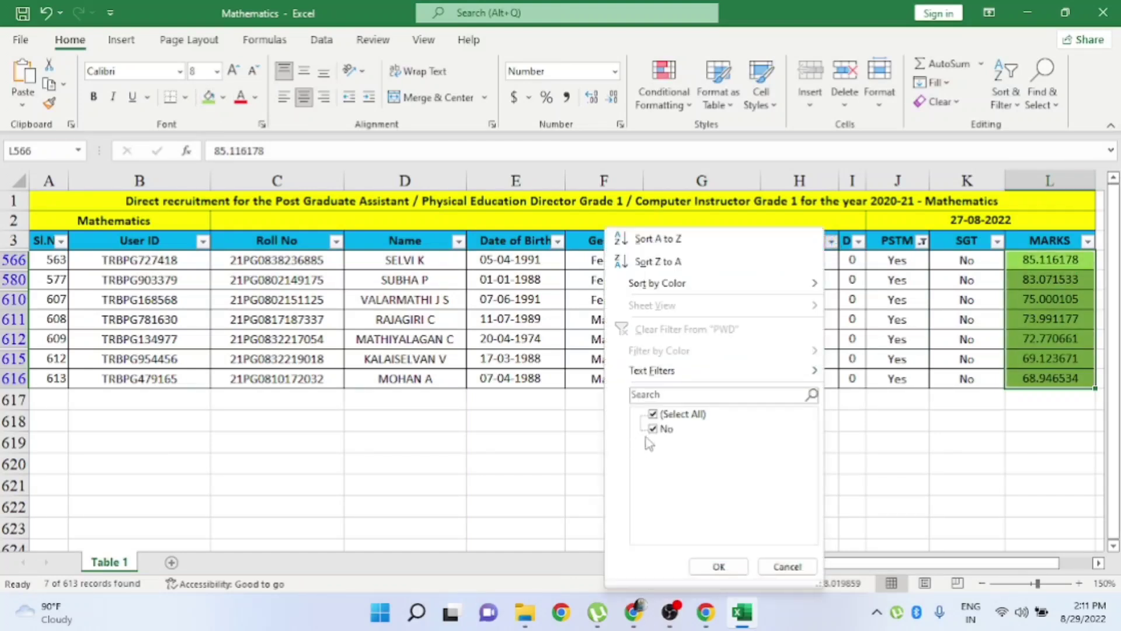
{"action": "left_click", "coordinate": [1052, 396]}
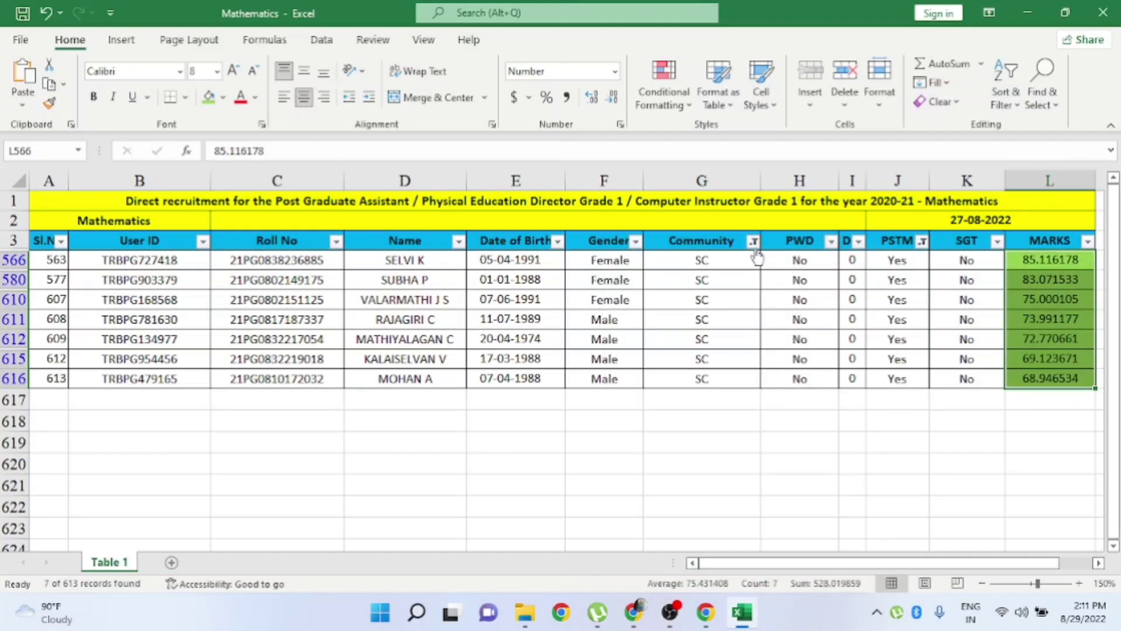
Select all values in the PSTM filter while keeping the Community column on SC
{"action": "left_click", "coordinate": [754, 242]}
{"action": "left_click", "coordinate": [640, 567]}
{"action": "left_click", "coordinate": [922, 241]}
{"action": "left_click", "coordinate": [758, 445]}
{"action": "left_click", "coordinate": [754, 430]}
{"action": "left_click", "coordinate": [809, 566]}
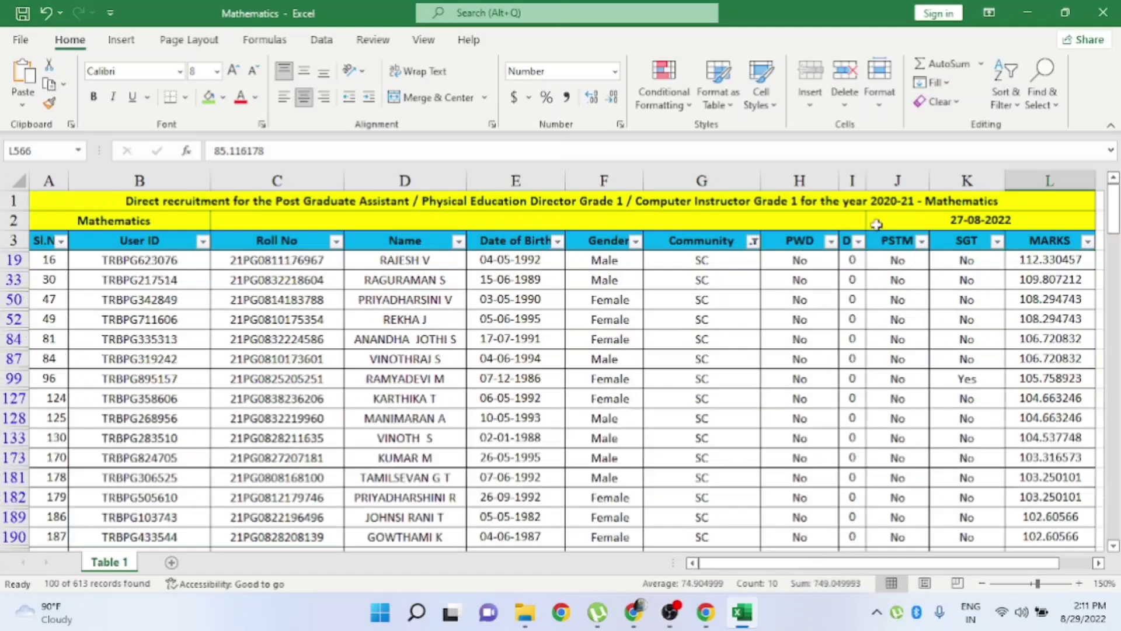
Filter the Community column to SCA only
{"action": "left_click", "coordinate": [754, 241]}
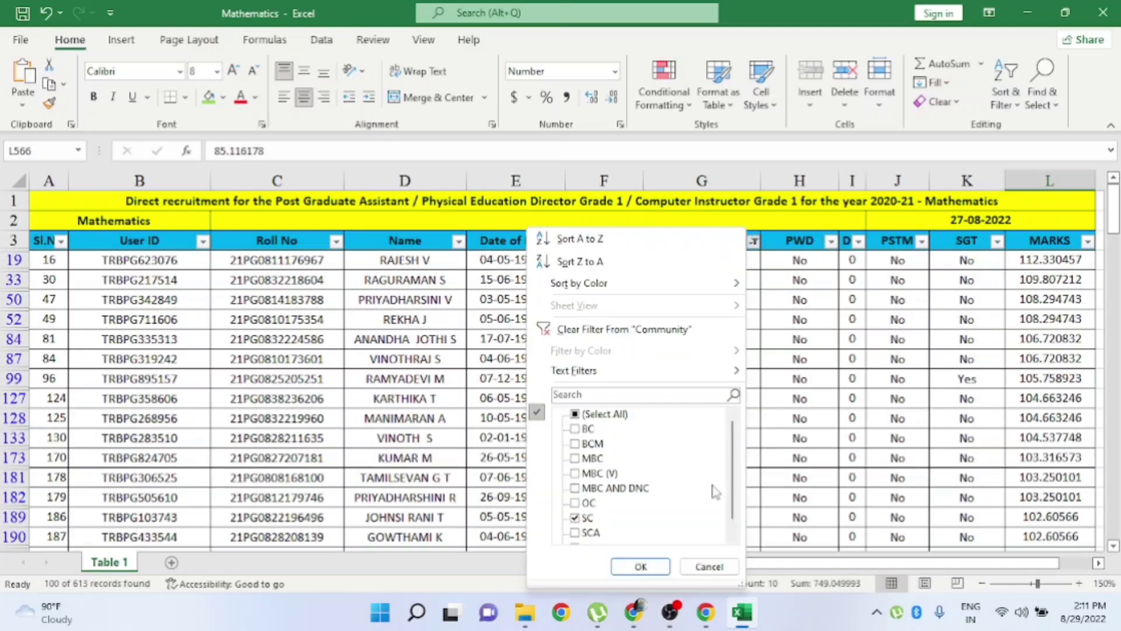
{"action": "left_click", "coordinate": [577, 518]}
{"action": "left_click", "coordinate": [577, 533]}
{"action": "left_click", "coordinate": [641, 567]}
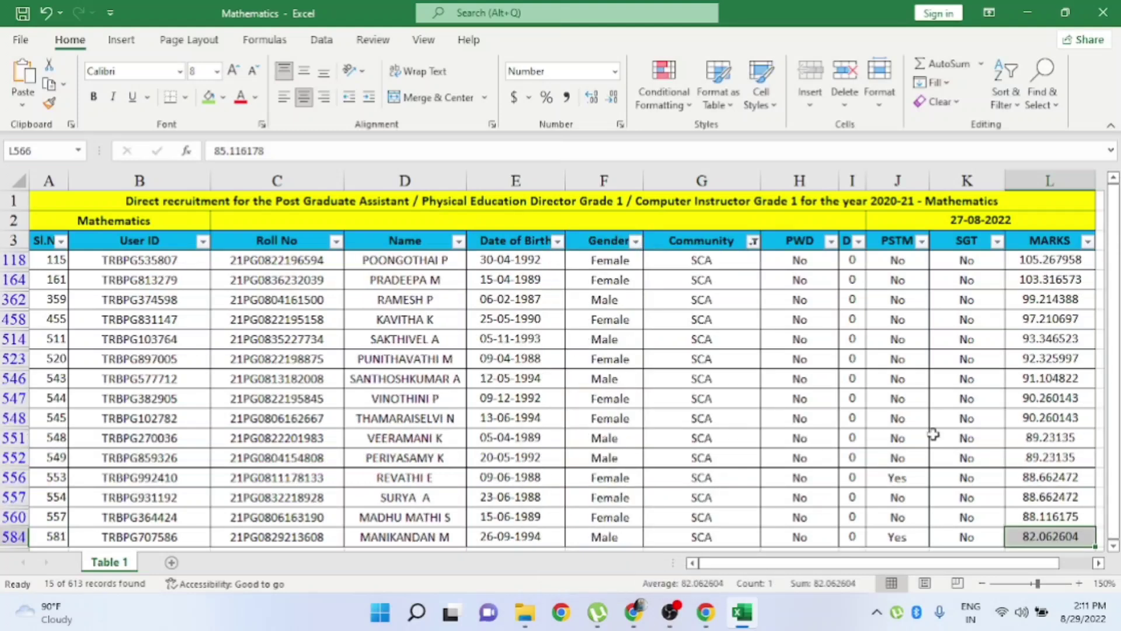
Review the highest and lowest SCA marks and limit the PSTM column to Yes
{"action": "left_click", "coordinate": [1026, 261]}
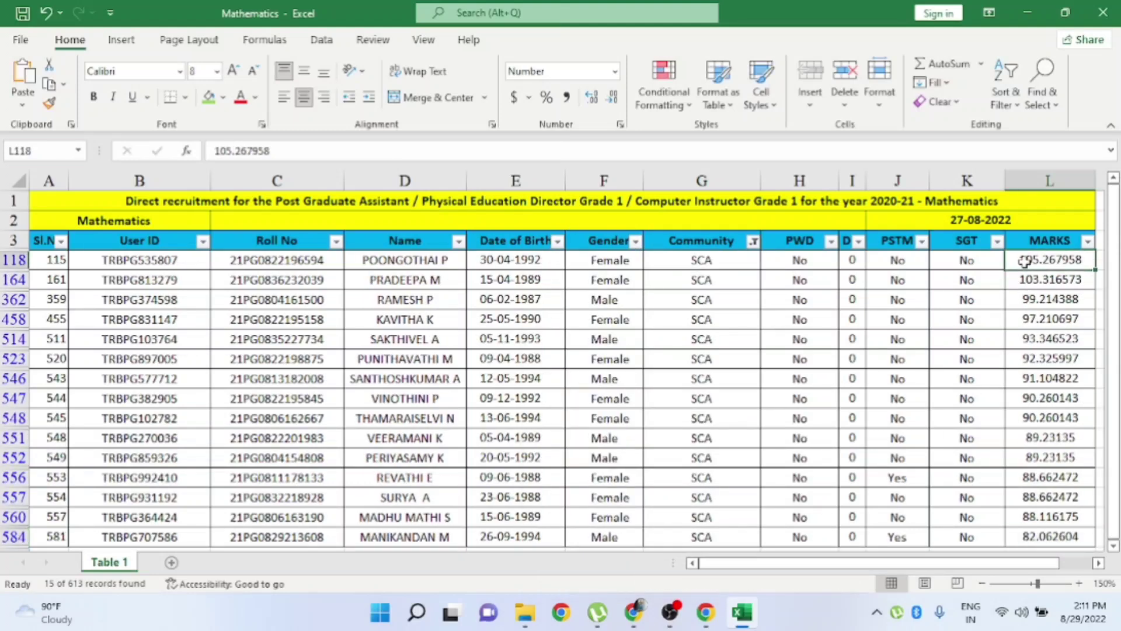
{"action": "scroll", "coordinate": [1051, 313], "scroll_direction": "down", "scroll_amount": 3}
{"action": "scroll", "coordinate": [1049, 316], "scroll_direction": "up", "scroll_amount": 3}
{"action": "left_click", "coordinate": [922, 241]}
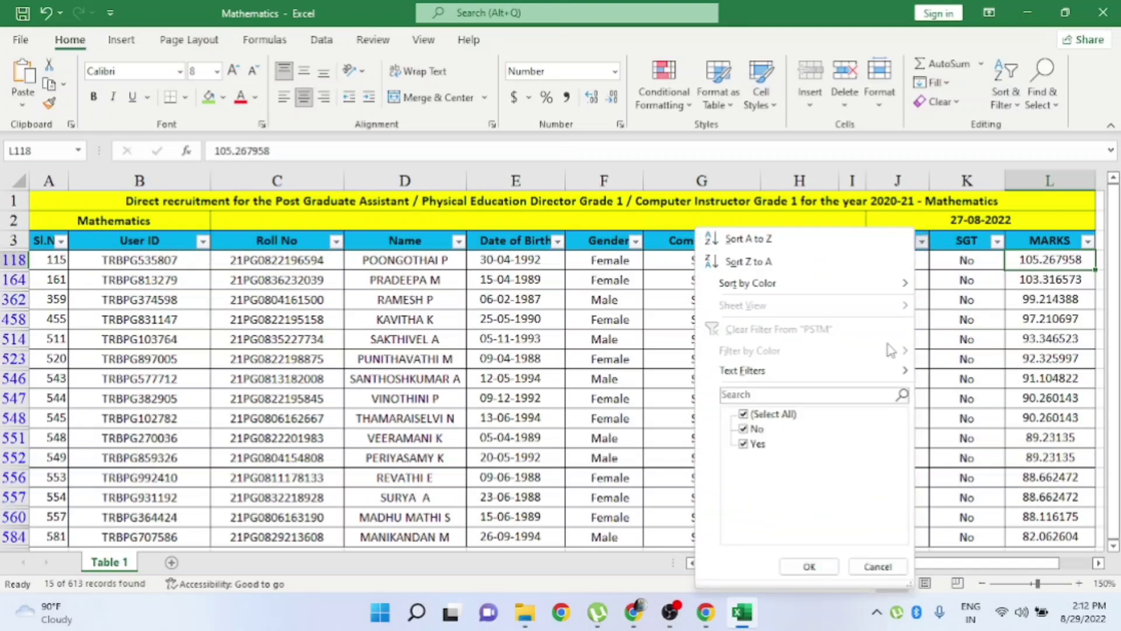
{"action": "left_click", "coordinate": [744, 429]}
{"action": "left_click", "coordinate": [820, 566]}
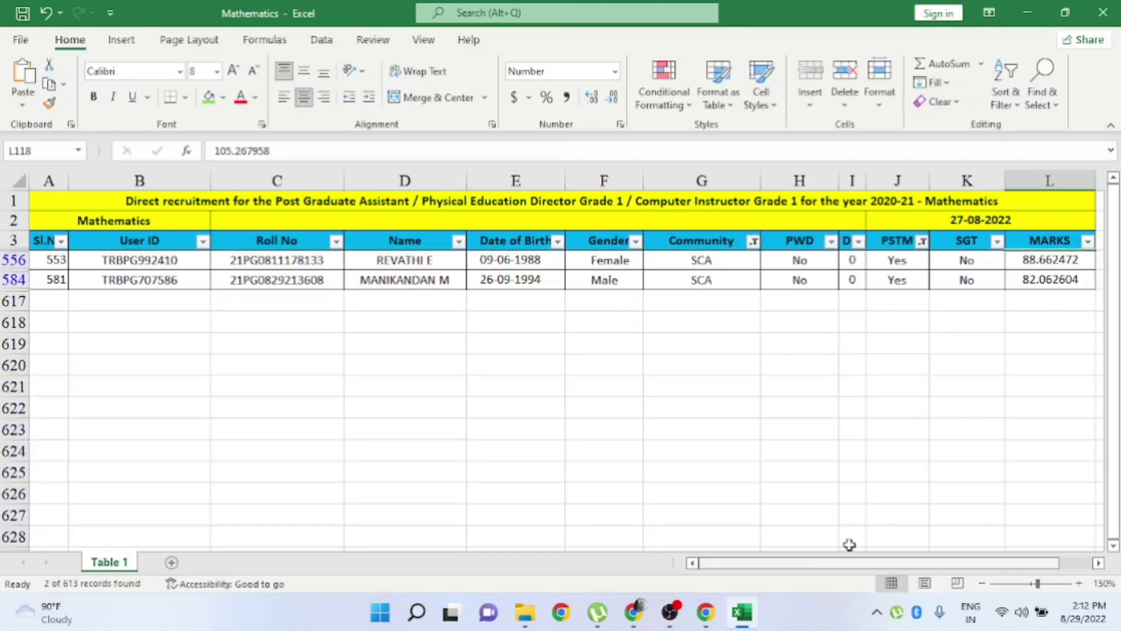
Fill the marks of both listed SCA PSTM candidates light green and check the PWD filter's available values
{"action": "left_click_drag", "start_coordinate": [1026, 261], "coordinate": [1026, 279]}
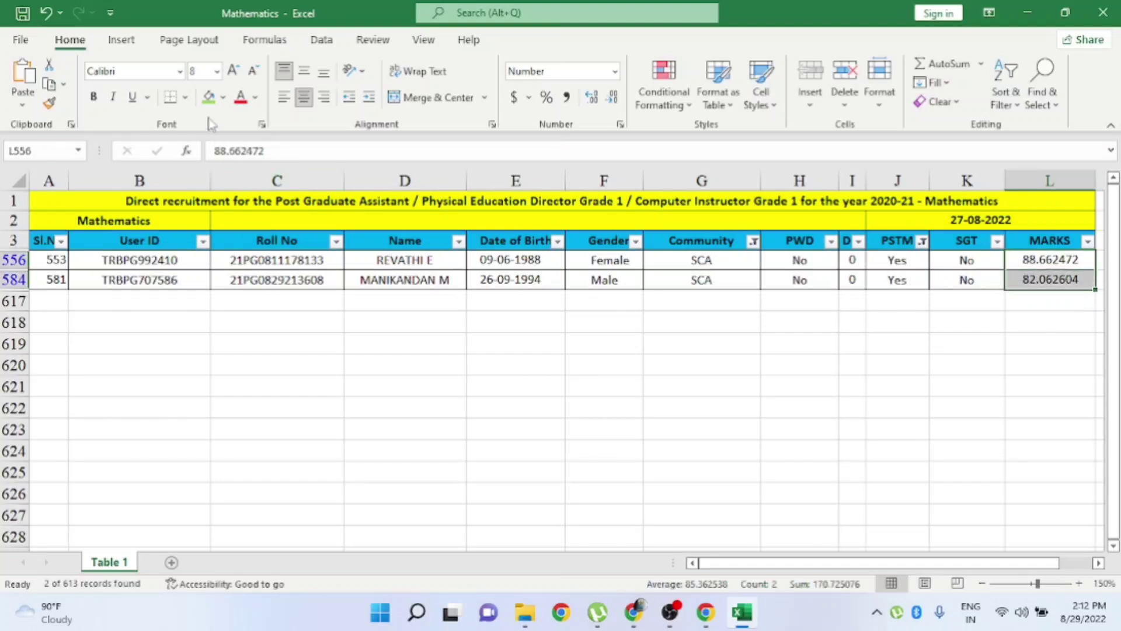
{"action": "left_click", "coordinate": [209, 97]}
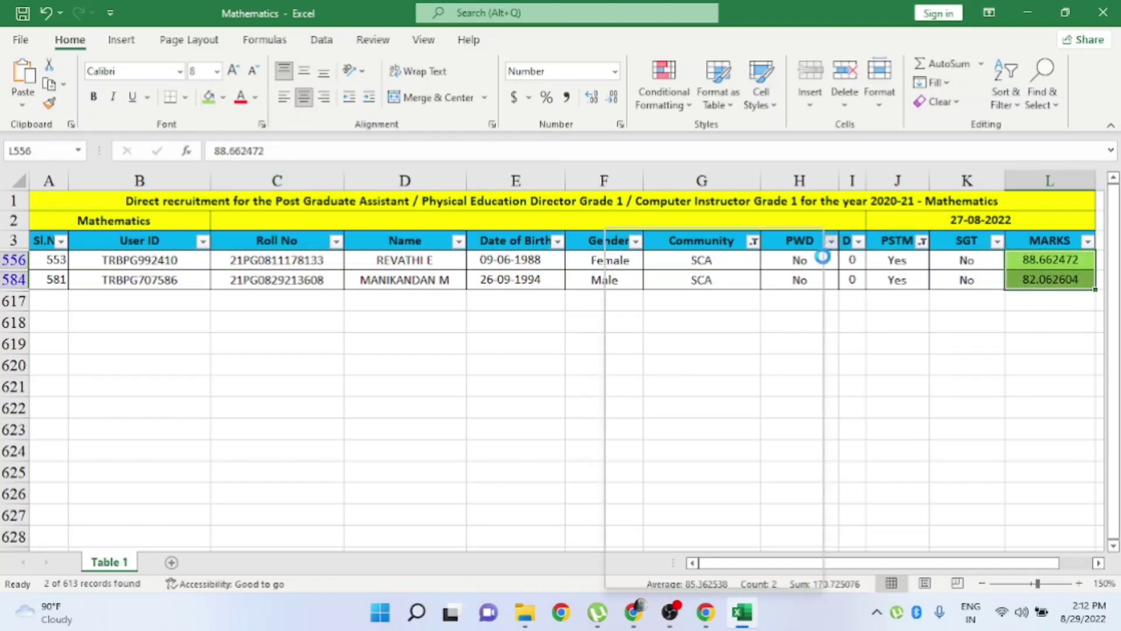
{"action": "left_click", "coordinate": [831, 241]}
{"action": "left_click", "coordinate": [788, 566]}
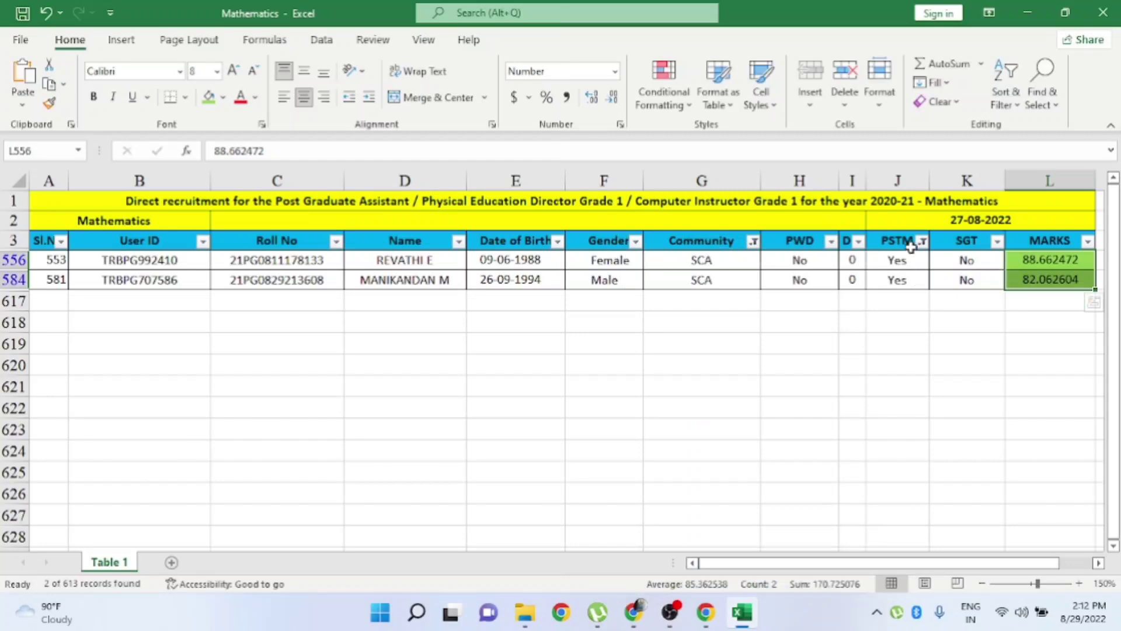
Show all PSTM values for the SCA candidates again and check which values the PWD filter offers
{"action": "left_click", "coordinate": [923, 241]}
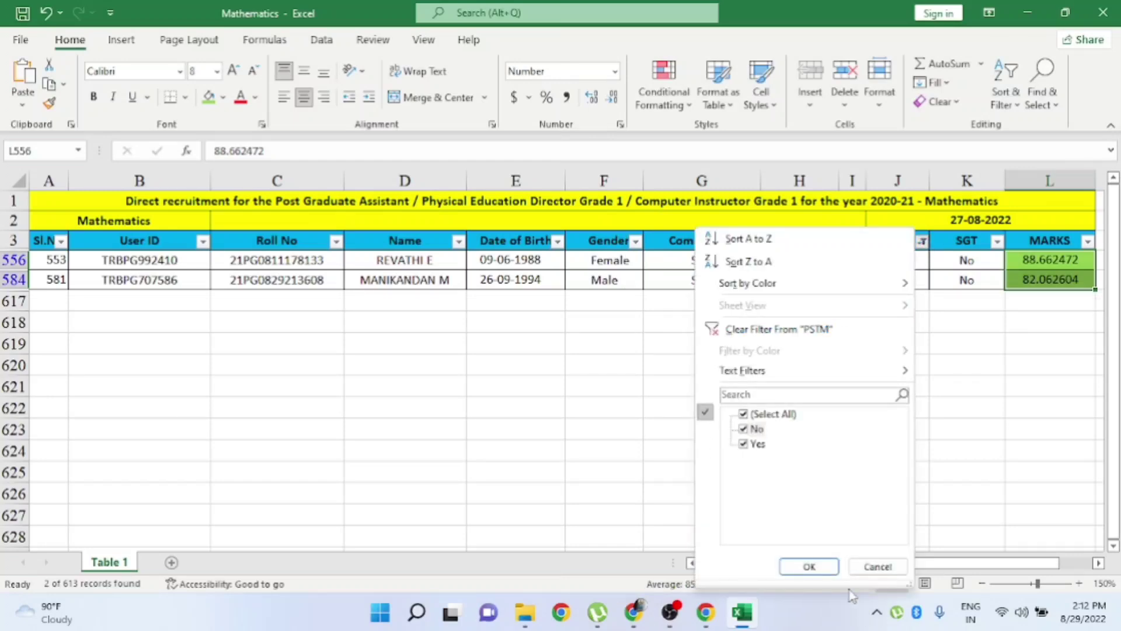
{"action": "left_click", "coordinate": [810, 566]}
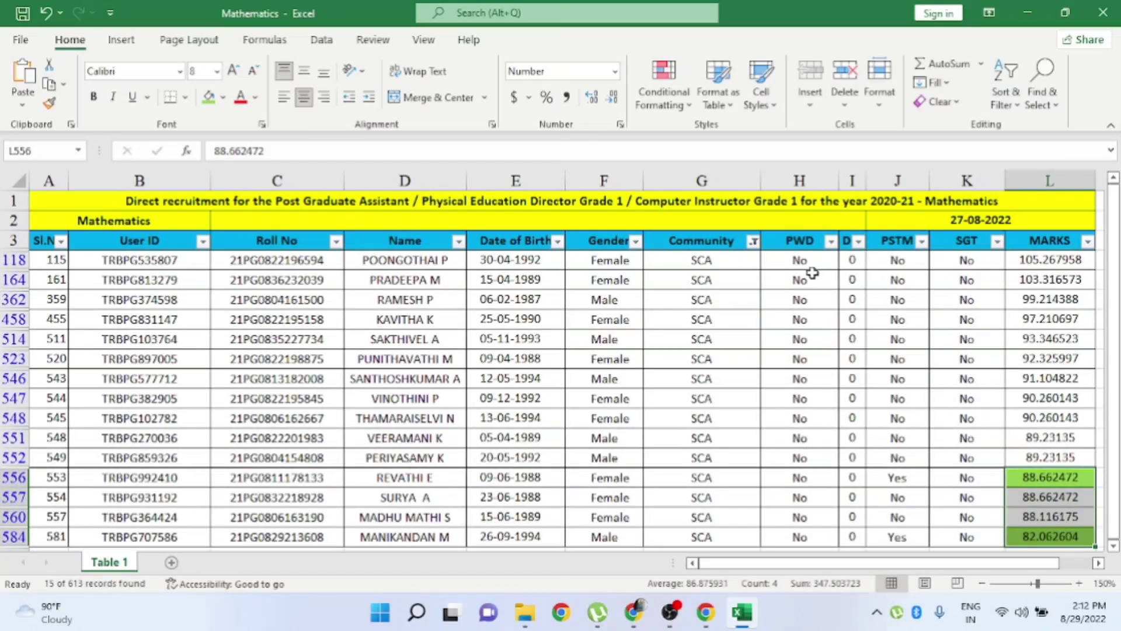
{"action": "left_click", "coordinate": [830, 241]}
{"action": "left_click", "coordinate": [787, 567]}
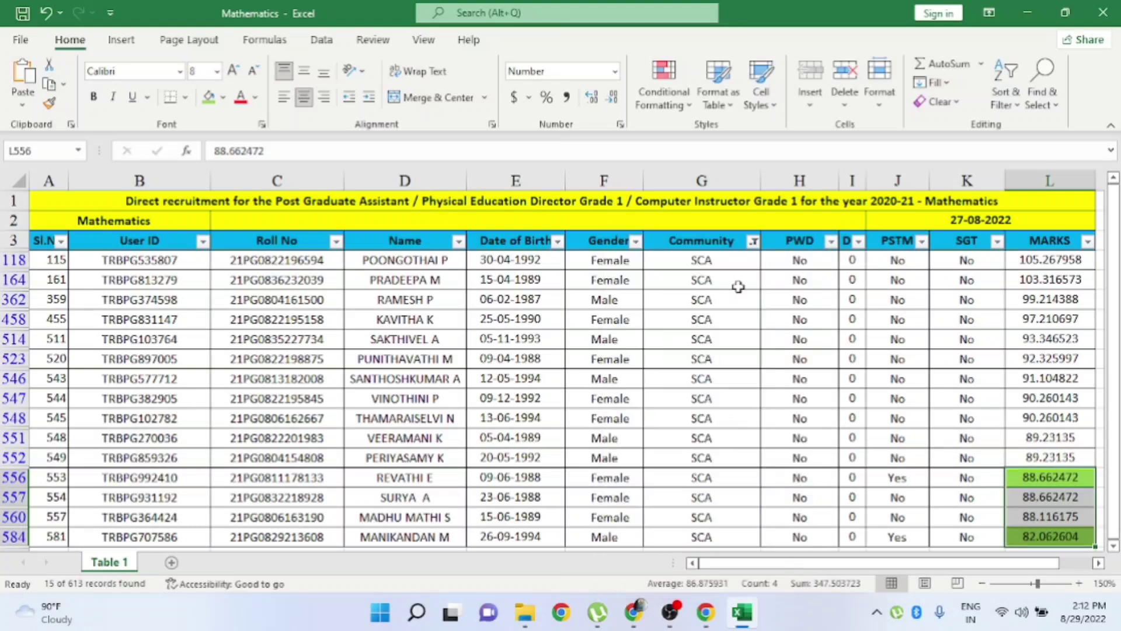
Filter the Community column to ST only instead of SCA
{"action": "left_click", "coordinate": [753, 242]}
{"action": "scroll", "coordinate": [601, 487], "scroll_direction": "down", "scroll_amount": 1}
{"action": "left_click", "coordinate": [591, 517]}
{"action": "left_click", "coordinate": [587, 532]}
{"action": "left_click", "coordinate": [634, 567]}
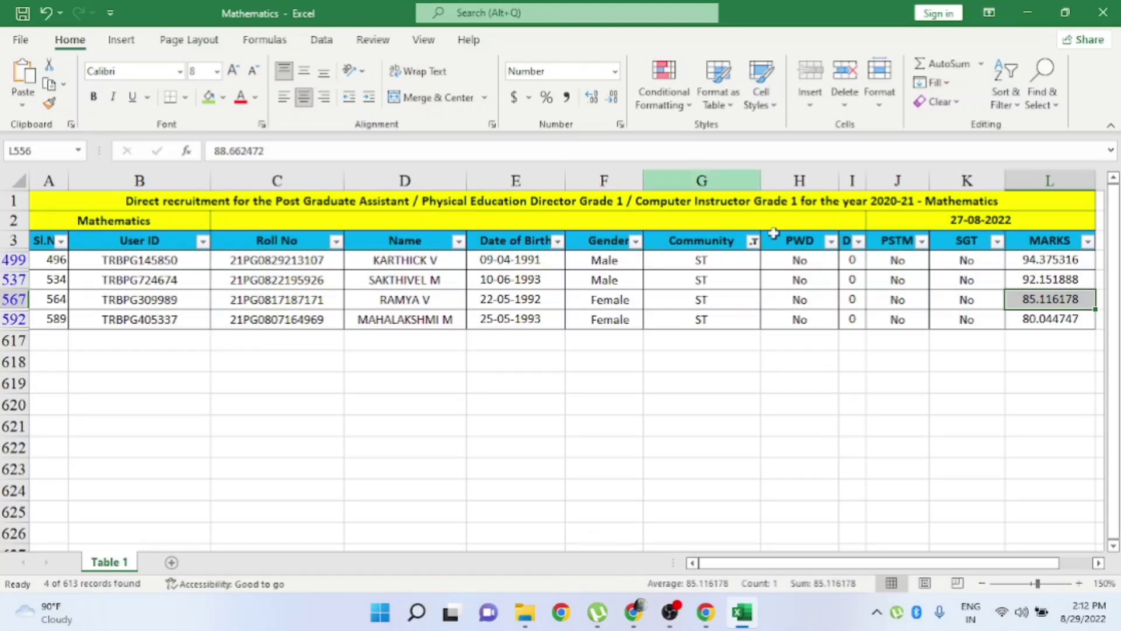
Review the ST candidates' marks and check which values the PSTM and PWD filters offer
{"action": "left_click_drag", "start_coordinate": [1050, 260], "coordinate": [1047, 297]}
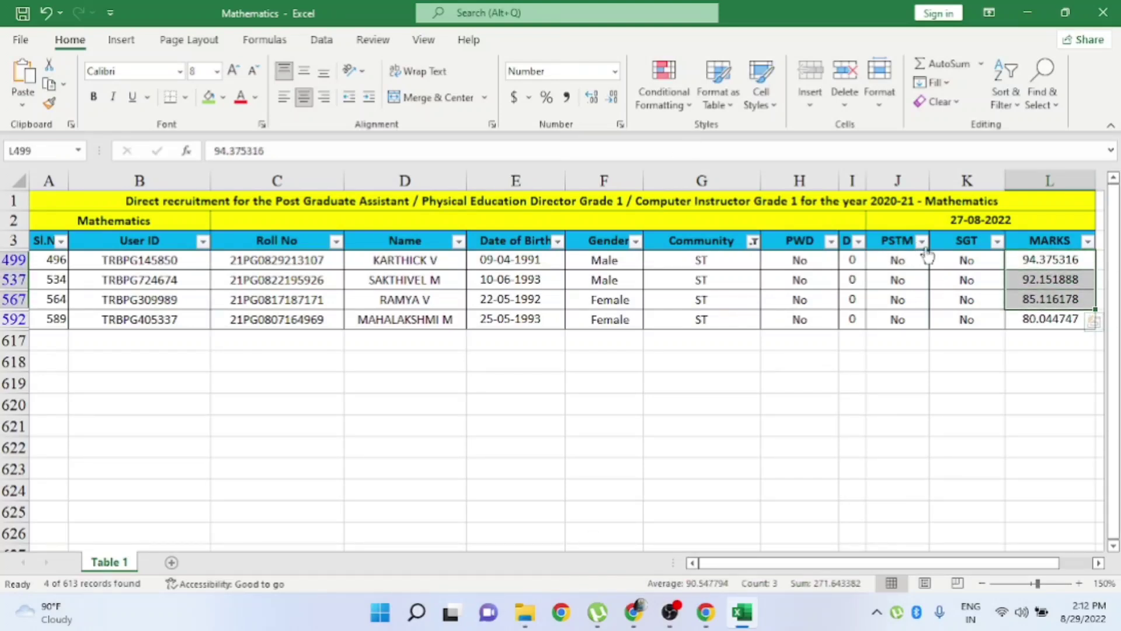
{"action": "left_click", "coordinate": [921, 242]}
{"action": "left_click", "coordinate": [1012, 416]}
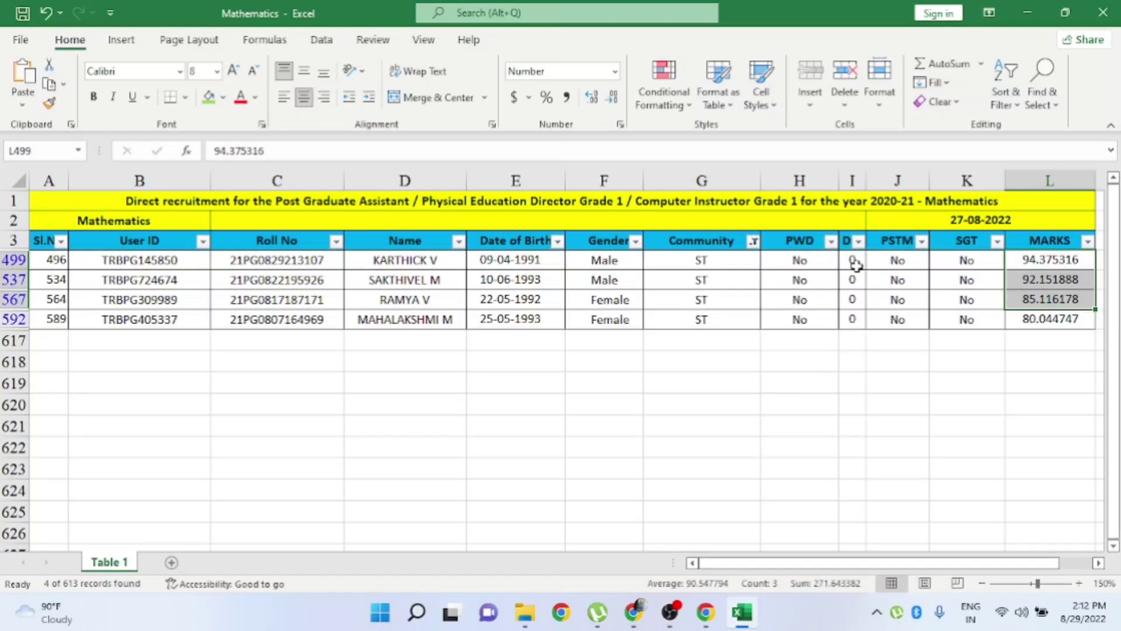
{"action": "left_click", "coordinate": [831, 241]}
{"action": "left_click", "coordinate": [795, 567]}
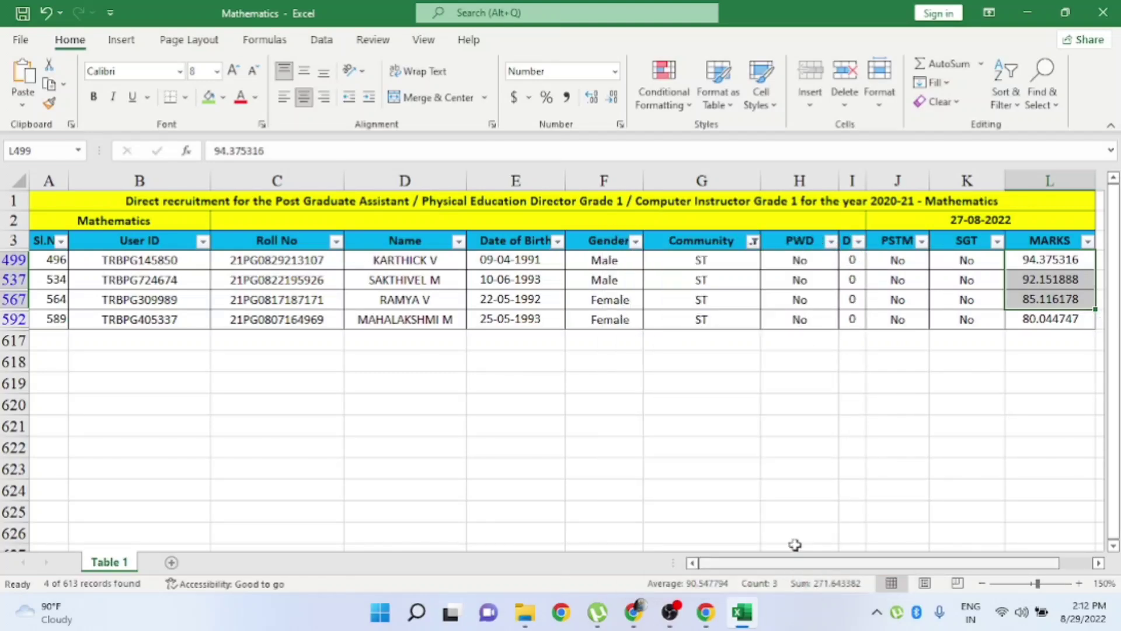
Review the community-to-SGT entries of the ST candidates and fill the marks of all listed ST candidates light green
{"action": "left_click_drag", "start_coordinate": [685, 268], "coordinate": [983, 317]}
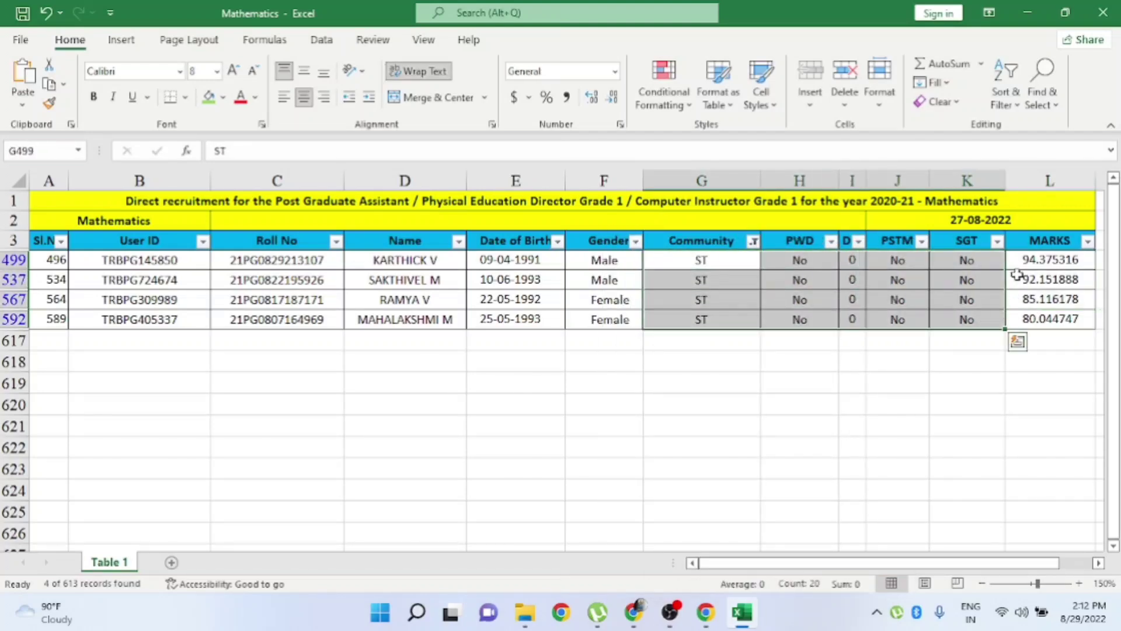
{"action": "left_click", "coordinate": [1021, 261]}
{"action": "left_click_drag", "start_coordinate": [1021, 262], "coordinate": [1049, 319]}
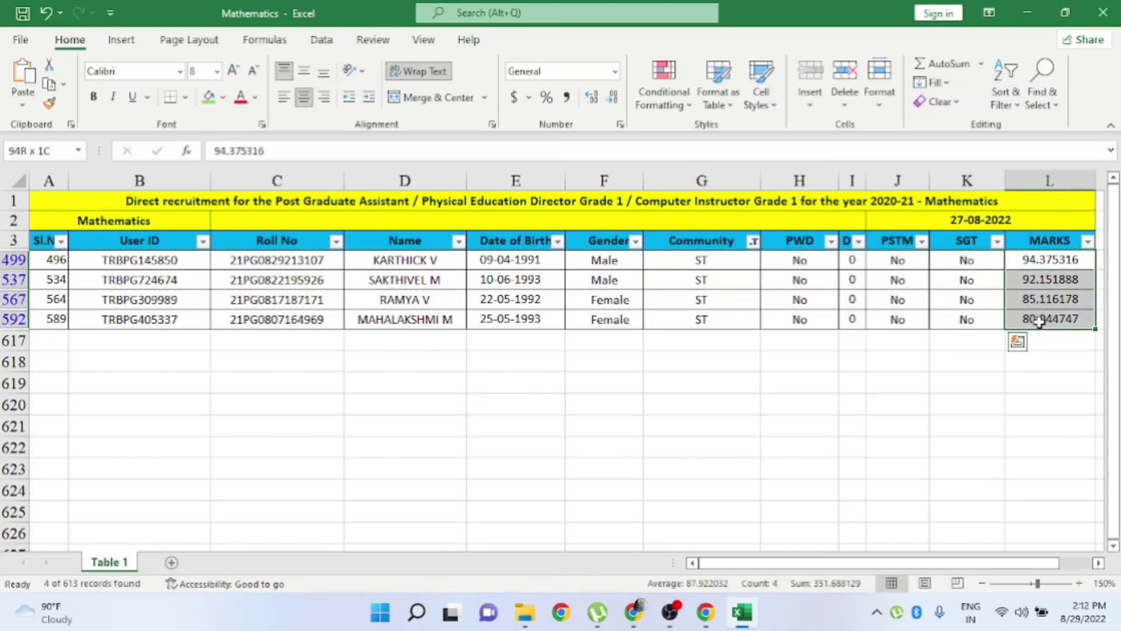
{"action": "left_click", "coordinate": [209, 100]}
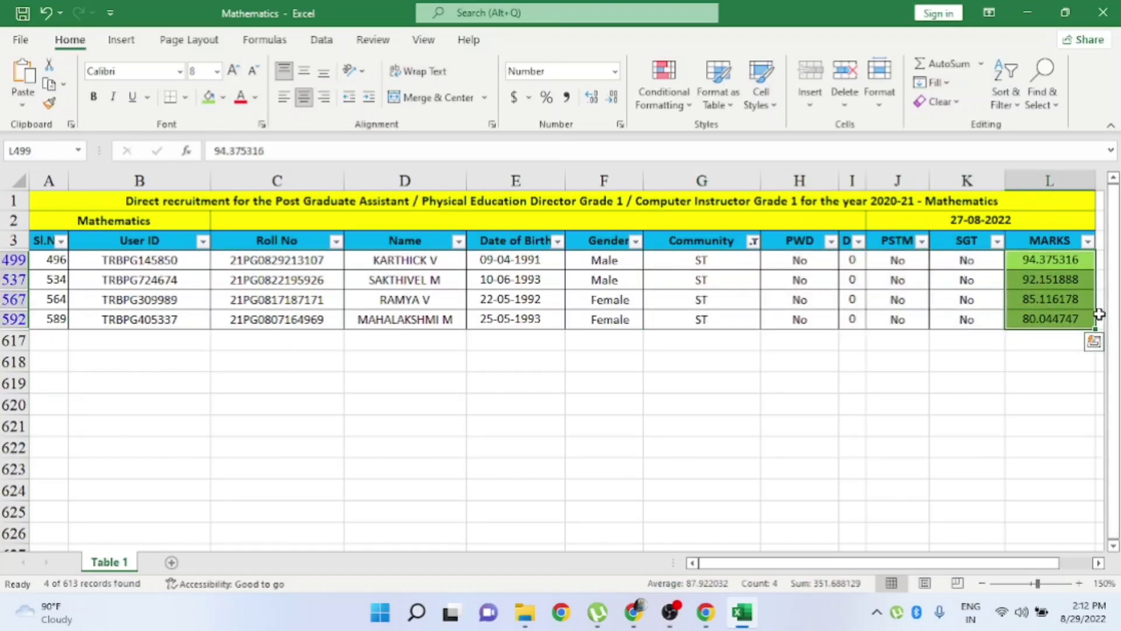